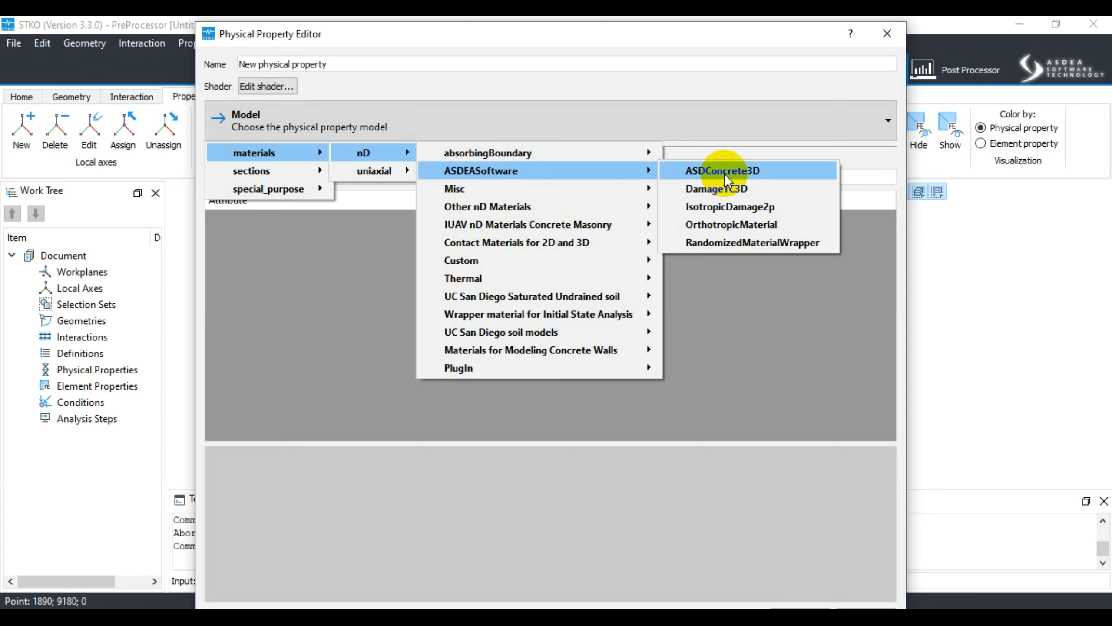
# - Assign the ASDConcrete3D material model to the new physical property and reposition its editor window
pyautogui.click(725, 174)
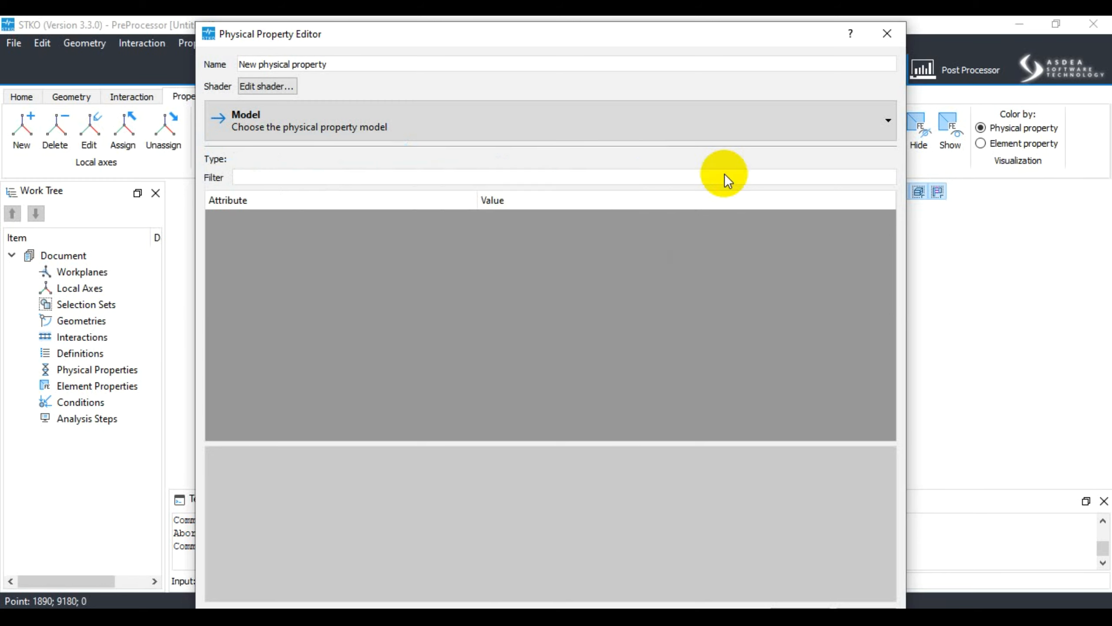
pyautogui.moveTo(353, 33); pyautogui.dragTo(439, 33)
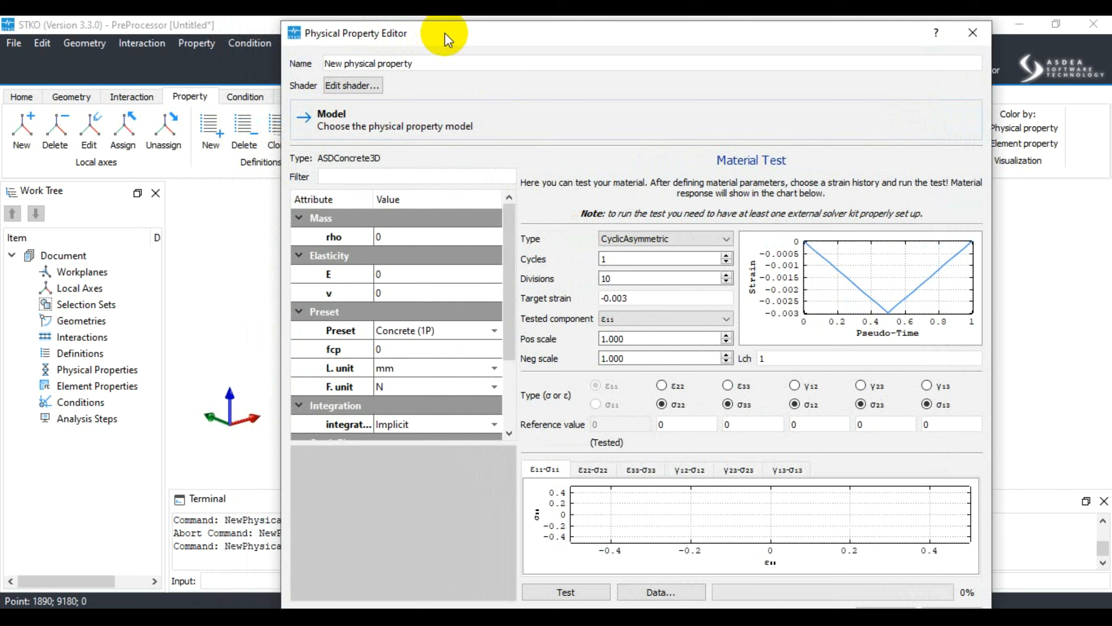
pyautogui.moveTo(460, 31); pyautogui.dragTo(466, 64)
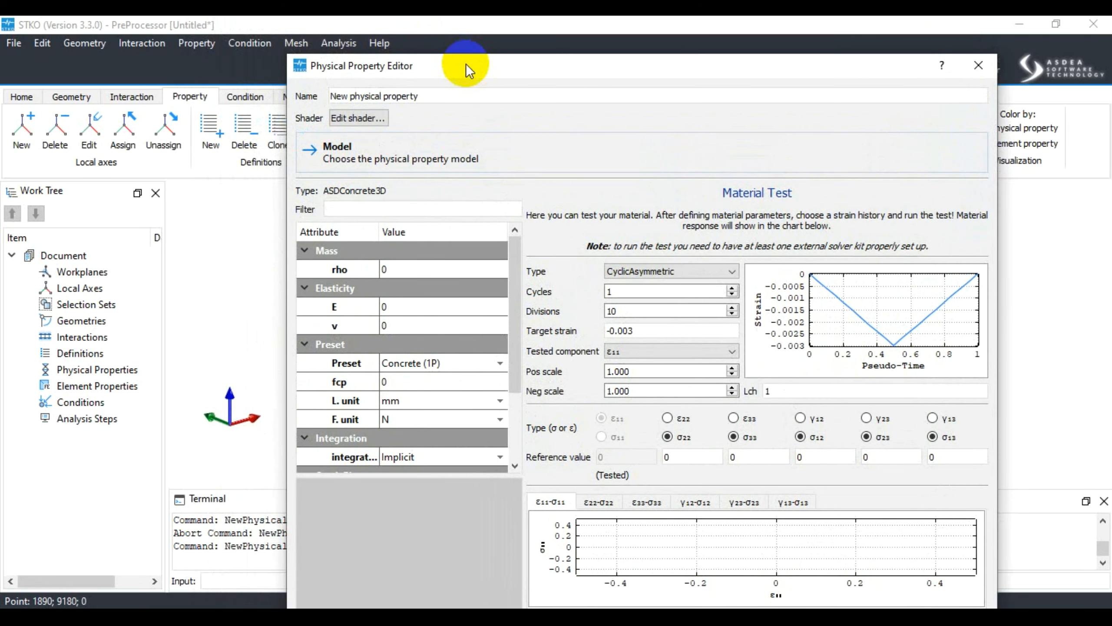
pyautogui.click(640, 278)
pyautogui.click(638, 273)
pyautogui.moveTo(570, 66); pyautogui.dragTo(645, 190)
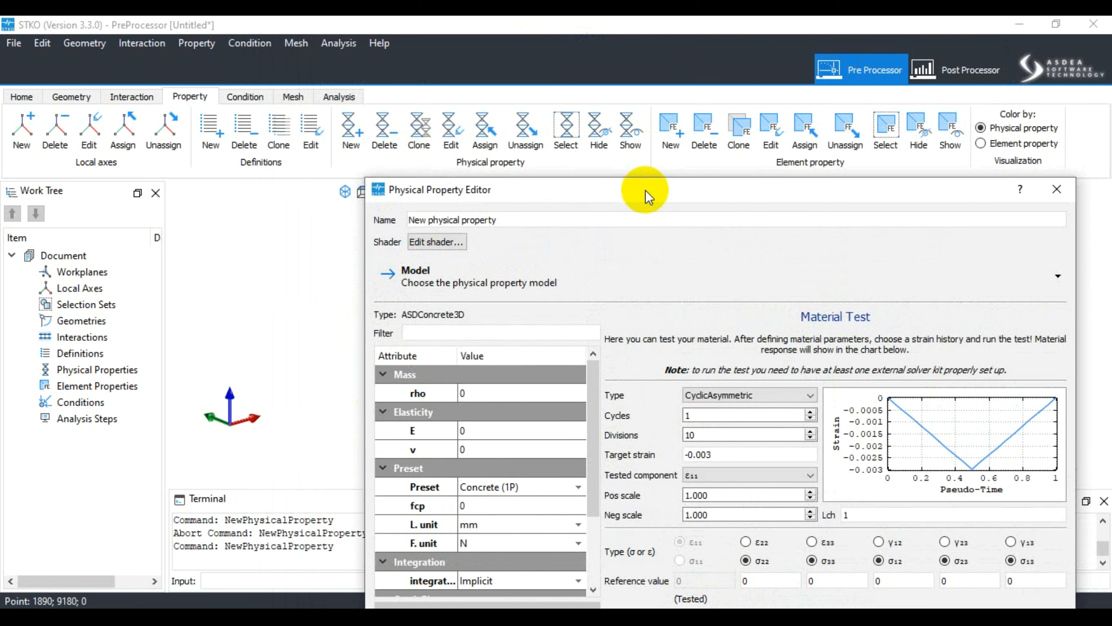
pyautogui.moveTo(645, 190); pyautogui.dragTo(647, 203)
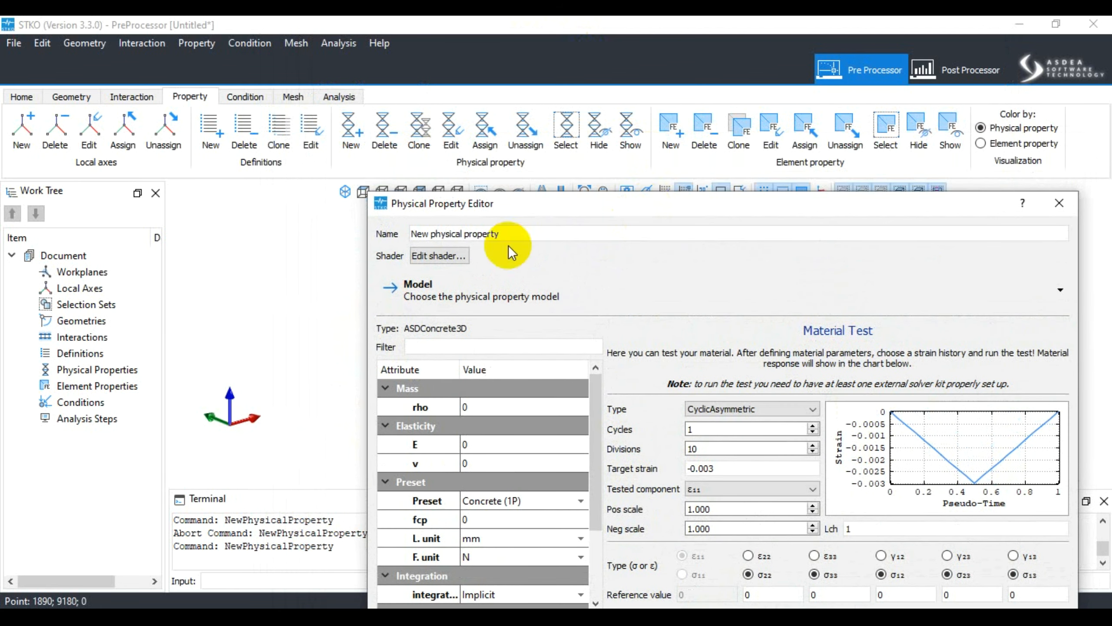
# - Rename the new physical property as Concrete3D
pyautogui.moveTo(543, 210); pyautogui.dragTo(407, 251)
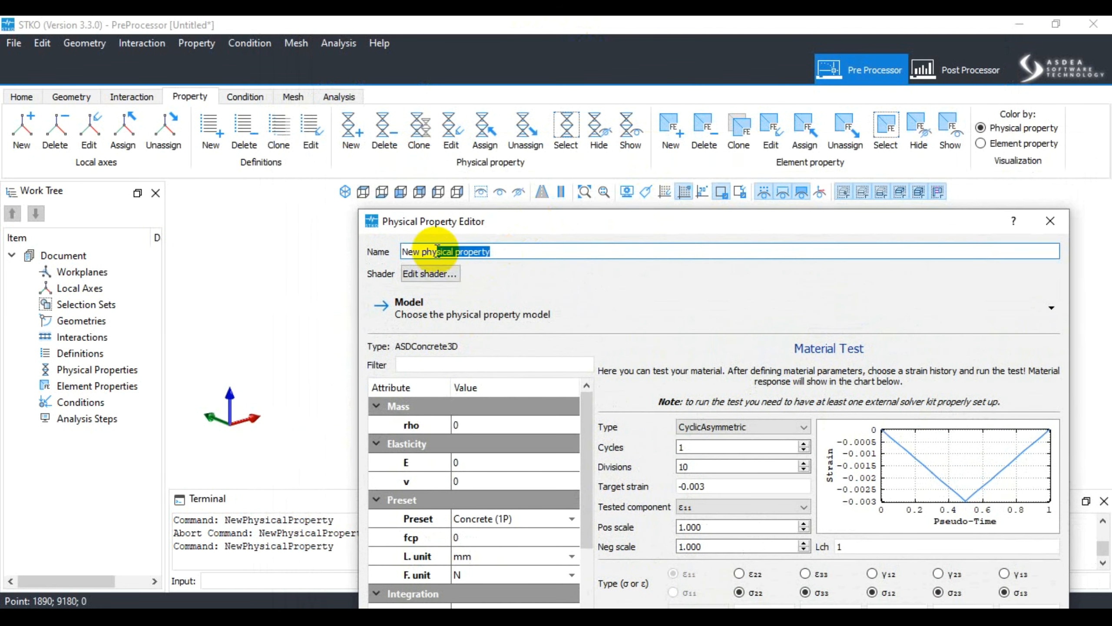
pyautogui.write('Concr')
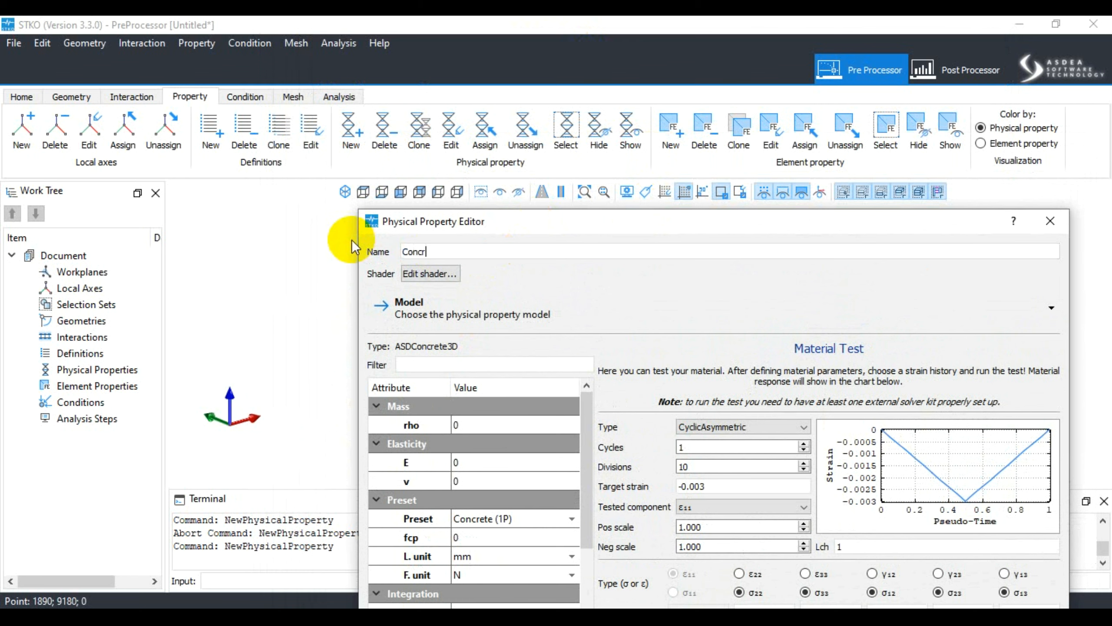
pyautogui.write('ete3D')
pyautogui.moveTo(454, 219); pyautogui.dragTo(511, 99)
pyautogui.moveTo(635, 94); pyautogui.dragTo(557, 66)
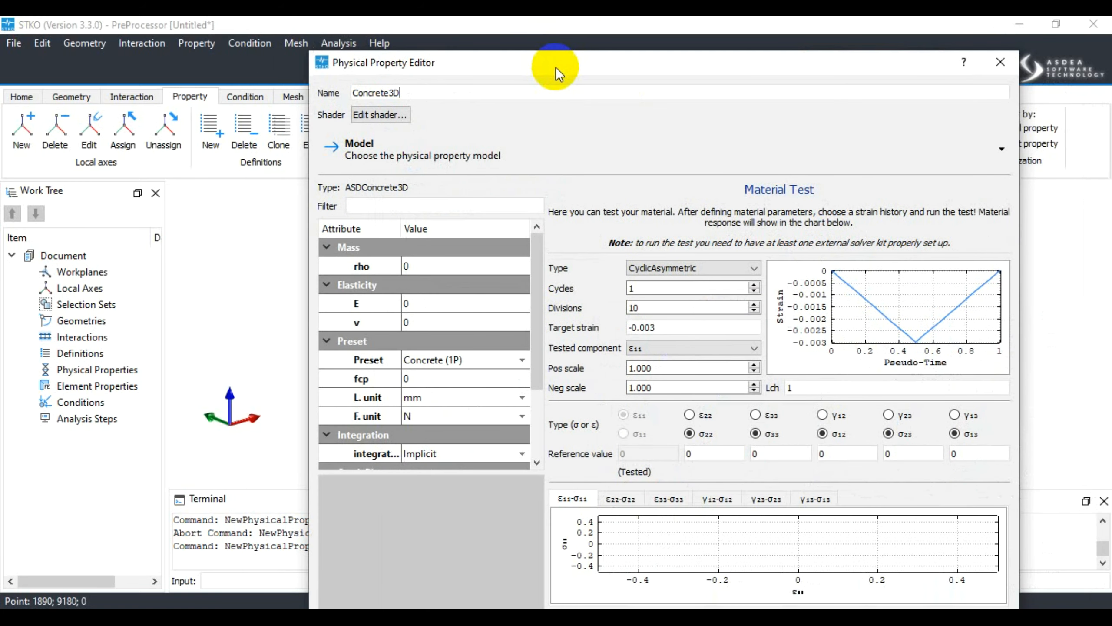
# - Open the linked ASDConcrete3D documentation from the rho attribute's description and tile the browser on one half of the screen
pyautogui.click(413, 265)
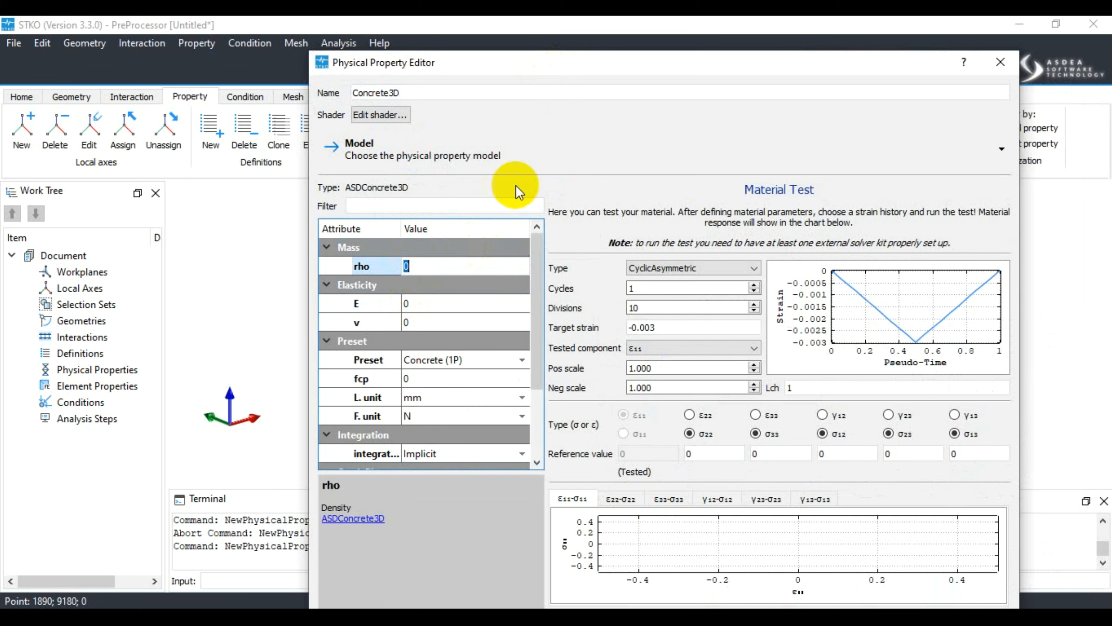
pyautogui.moveTo(563, 66); pyautogui.dragTo(557, 34)
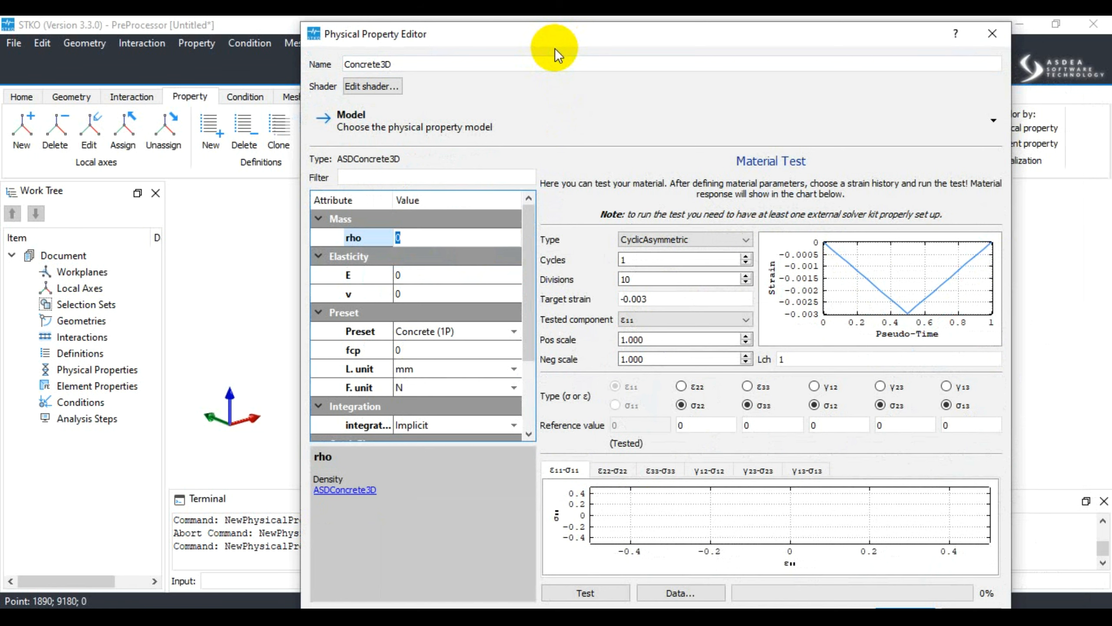
pyautogui.moveTo(572, 40)
pyautogui.mouseDown()
pyautogui.moveTo(581, 35)
pyautogui.moveTo(571, 41)
pyautogui.mouseUp()
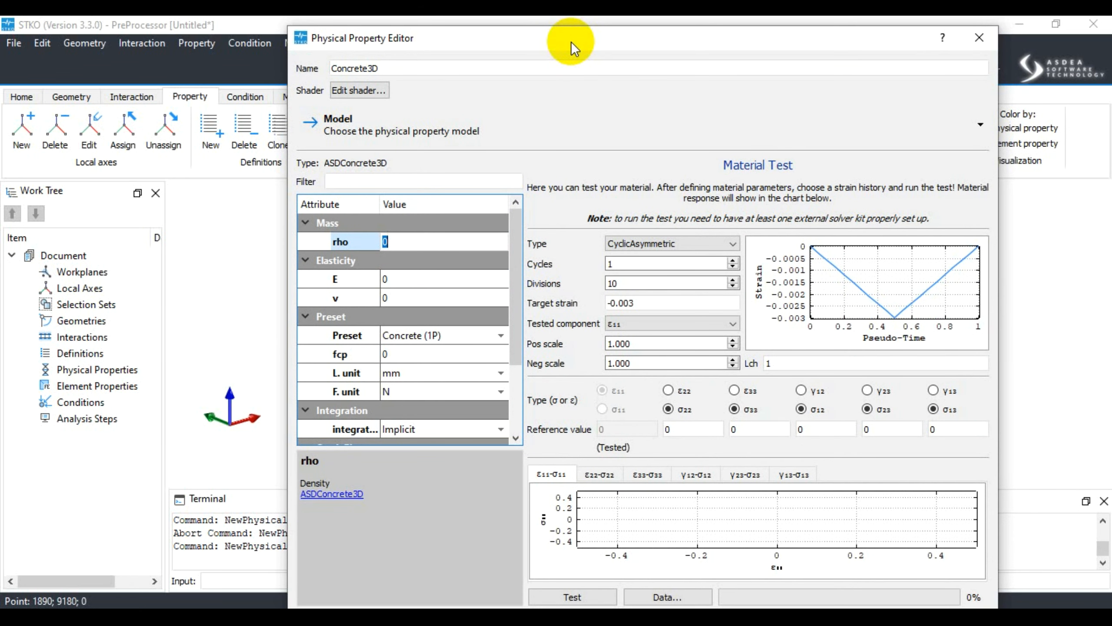
pyautogui.moveTo(585, 39); pyautogui.dragTo(583, 39)
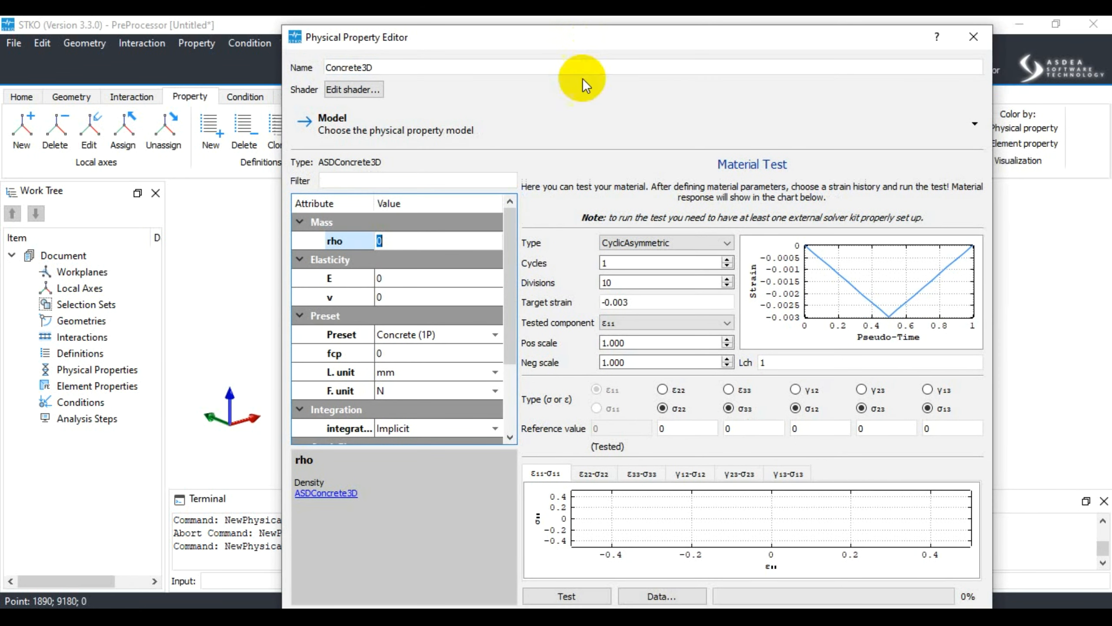
pyautogui.click(337, 493)
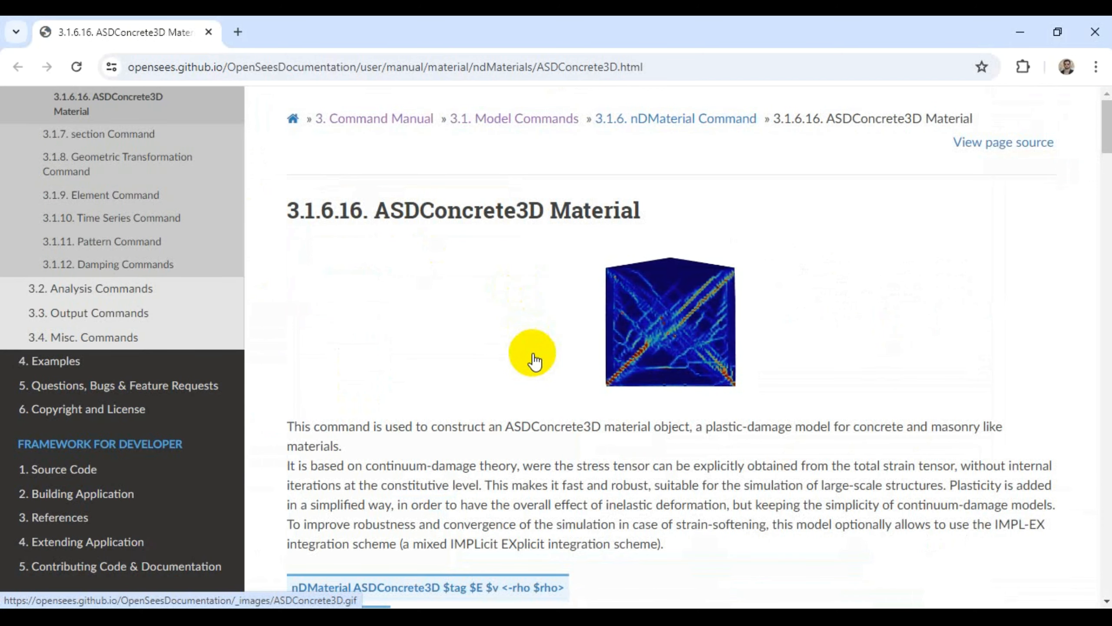
pyautogui.scroll(-2, 510, 421)
pyautogui.scroll(2, 521, 381)
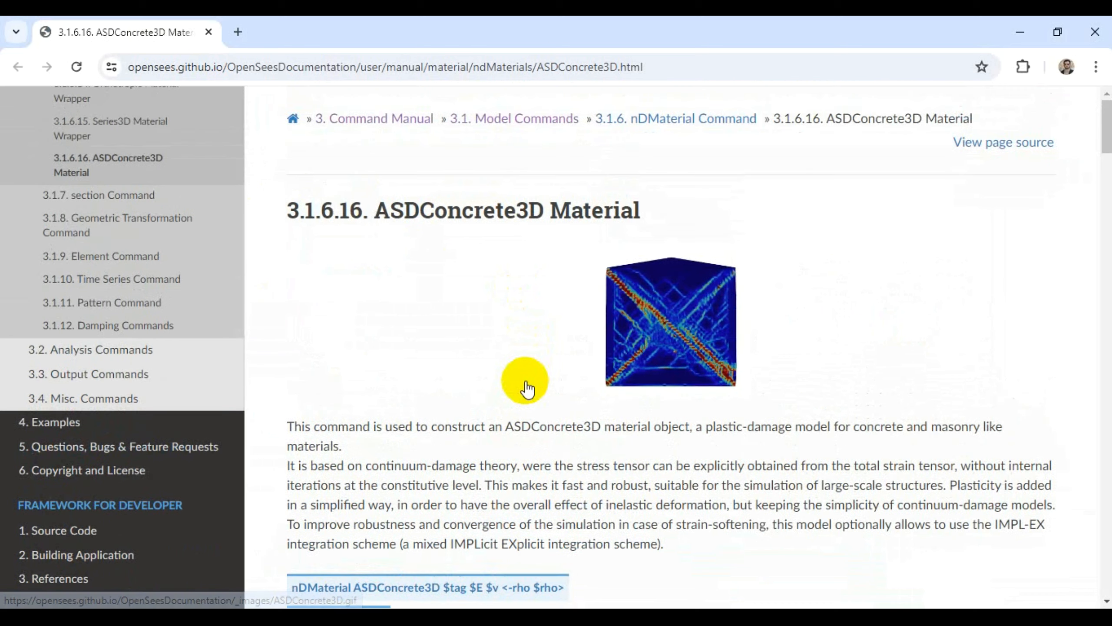
pyautogui.press('super+Left')
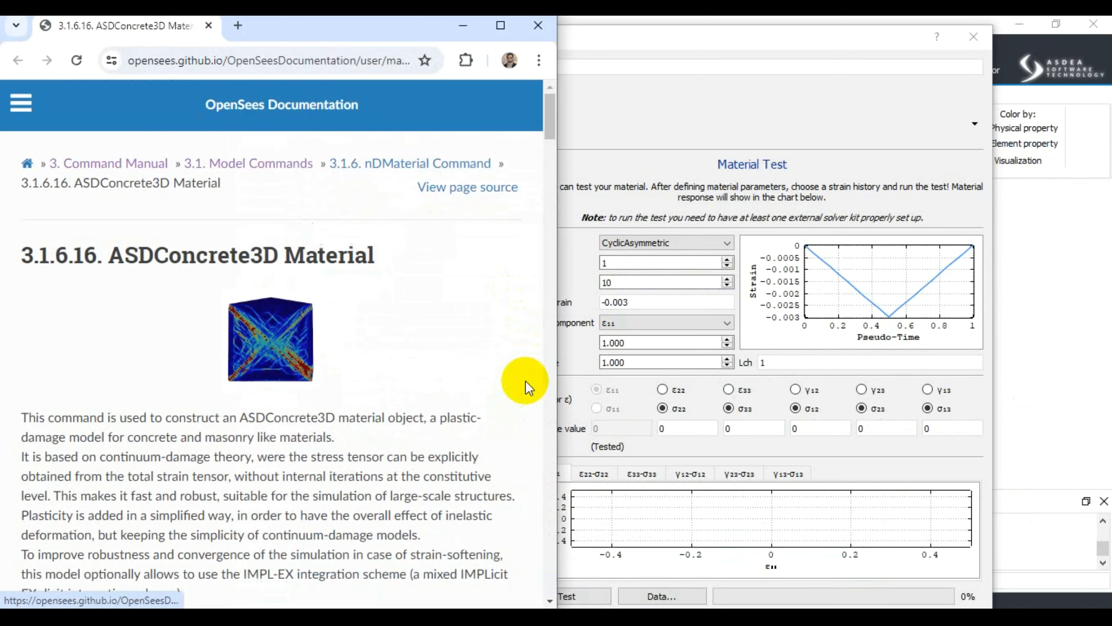
pyautogui.click(763, 45)
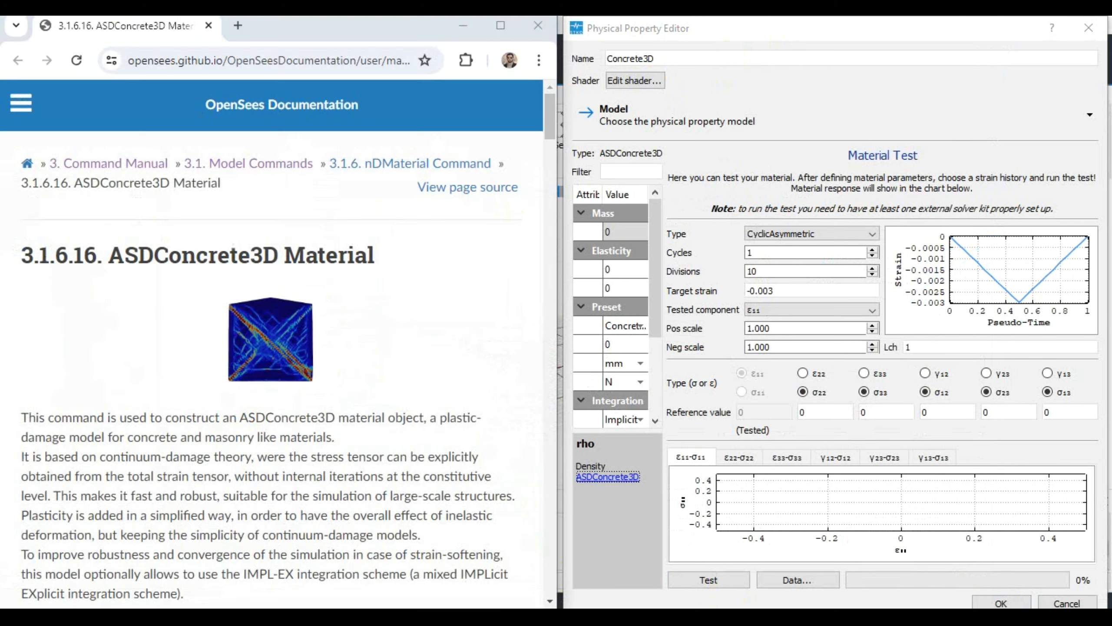
pyautogui.click(748, 37)
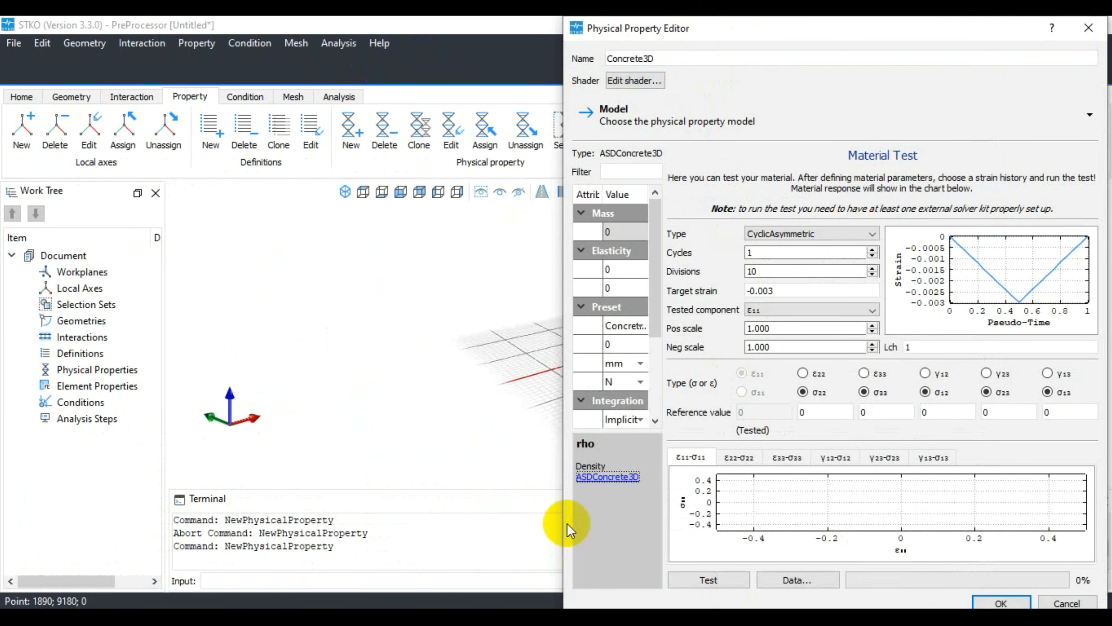
pyautogui.moveTo(917, 28); pyautogui.dragTo(709, 56)
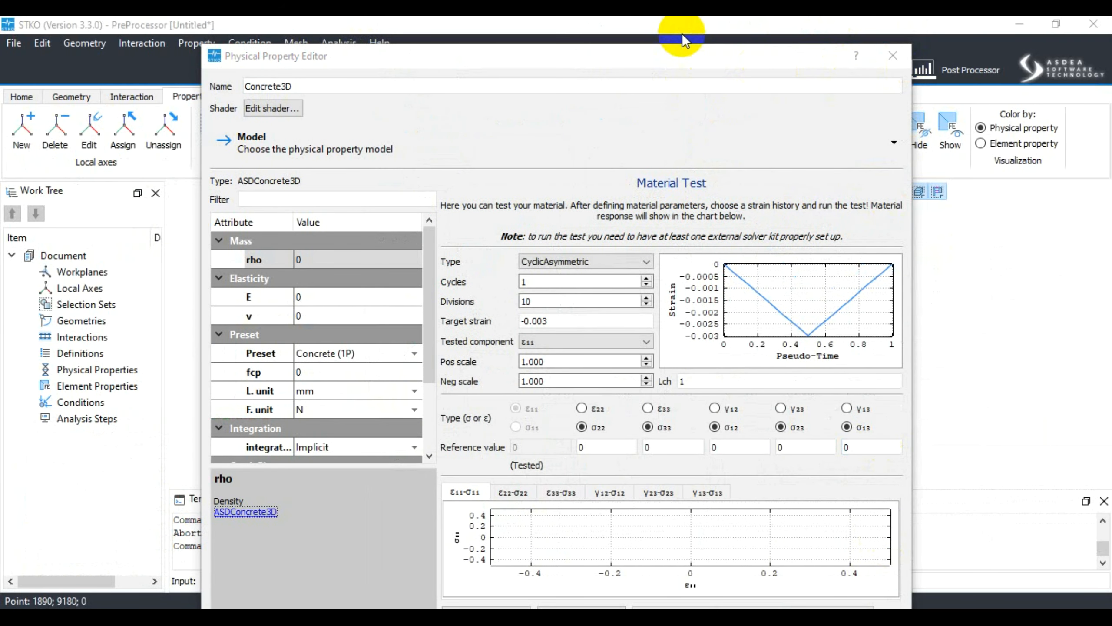
pyautogui.press('super+Right')
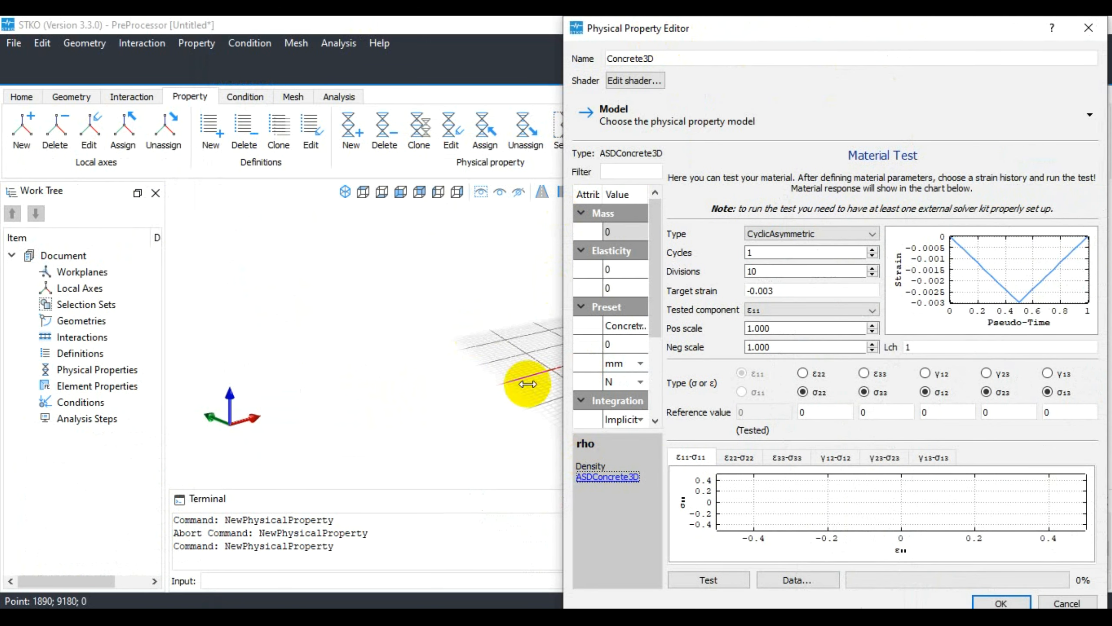
pyautogui.click(1067, 603)
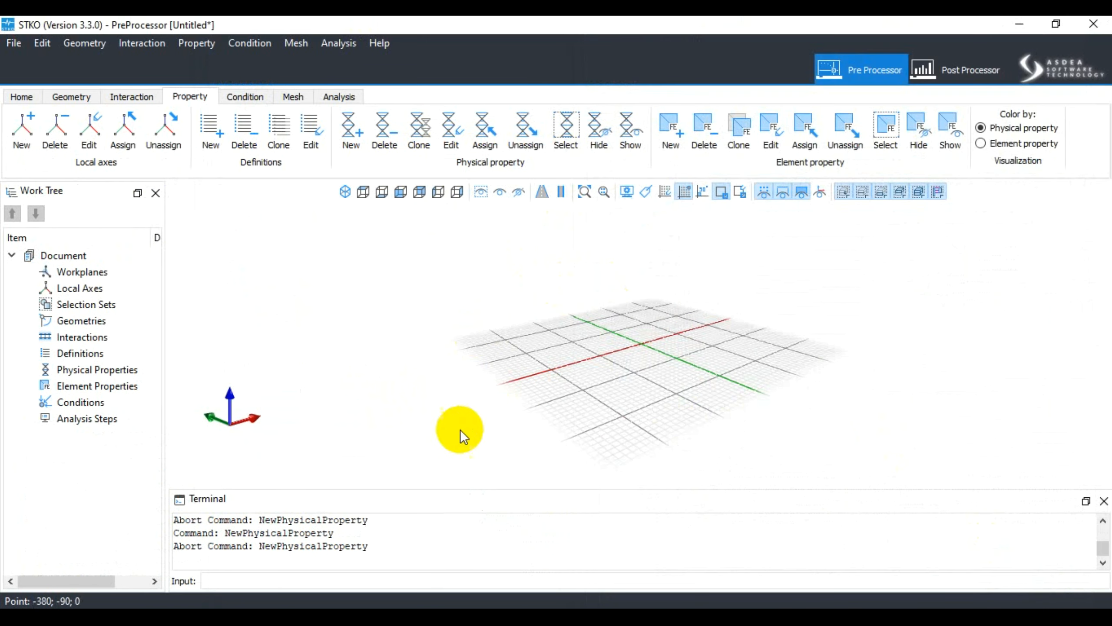
# - Tile the STKO main window beside the documentation and hide the Work Tree
pyautogui.press('super+Right')
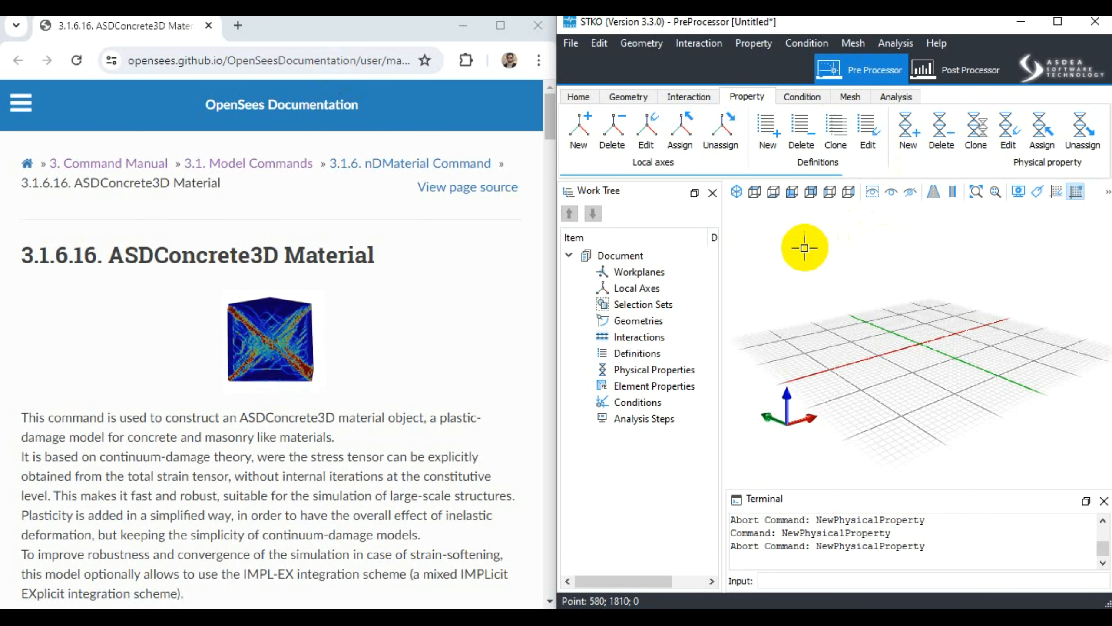
pyautogui.click(713, 193)
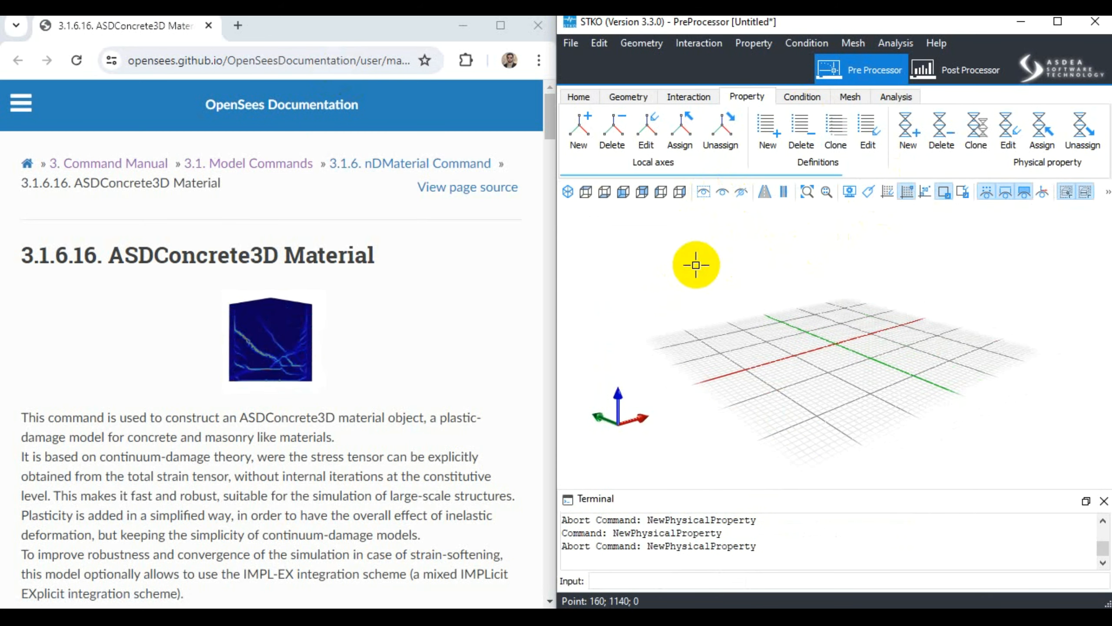
pyautogui.click(768, 127)
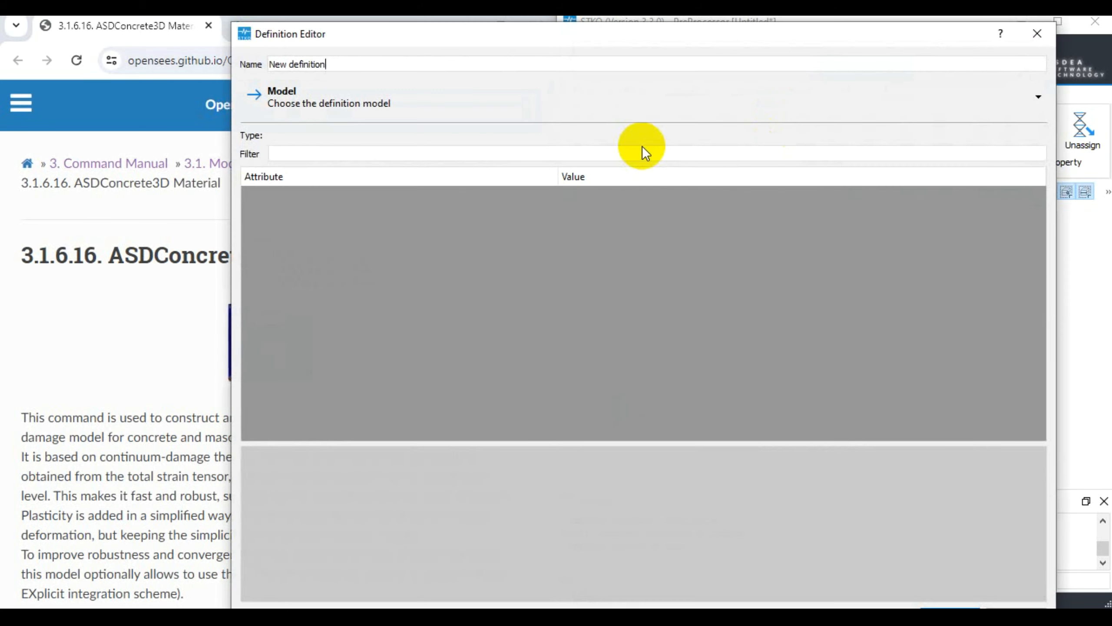
pyautogui.moveTo(307, 33); pyautogui.dragTo(624, 201)
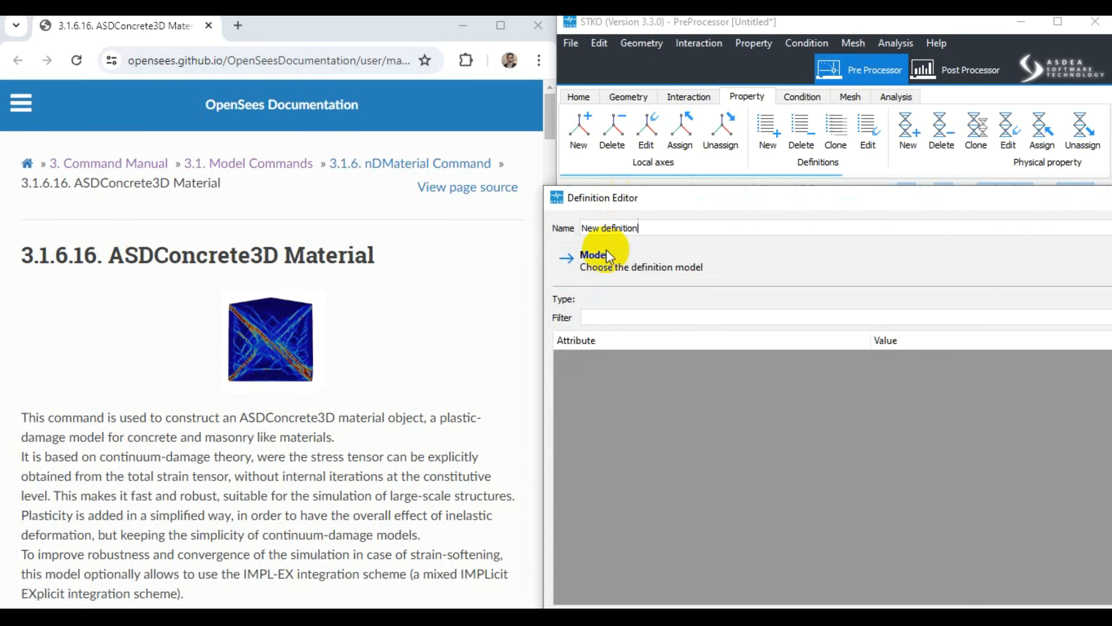
pyautogui.moveTo(750, 201); pyautogui.dragTo(473, 145)
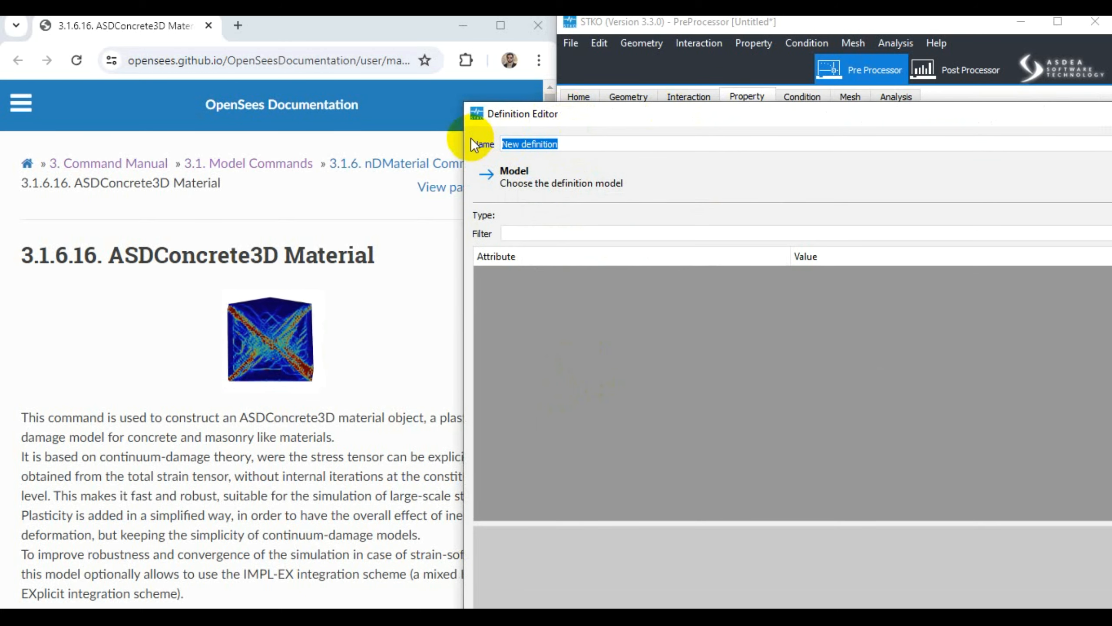
pyautogui.write('cONC')
pyautogui.press('BackSpace')
pyautogui.press('BackSpace')
pyautogui.press('BackSpace')
pyautogui.press('BackSpace')
pyautogui.write('Concrete3D')
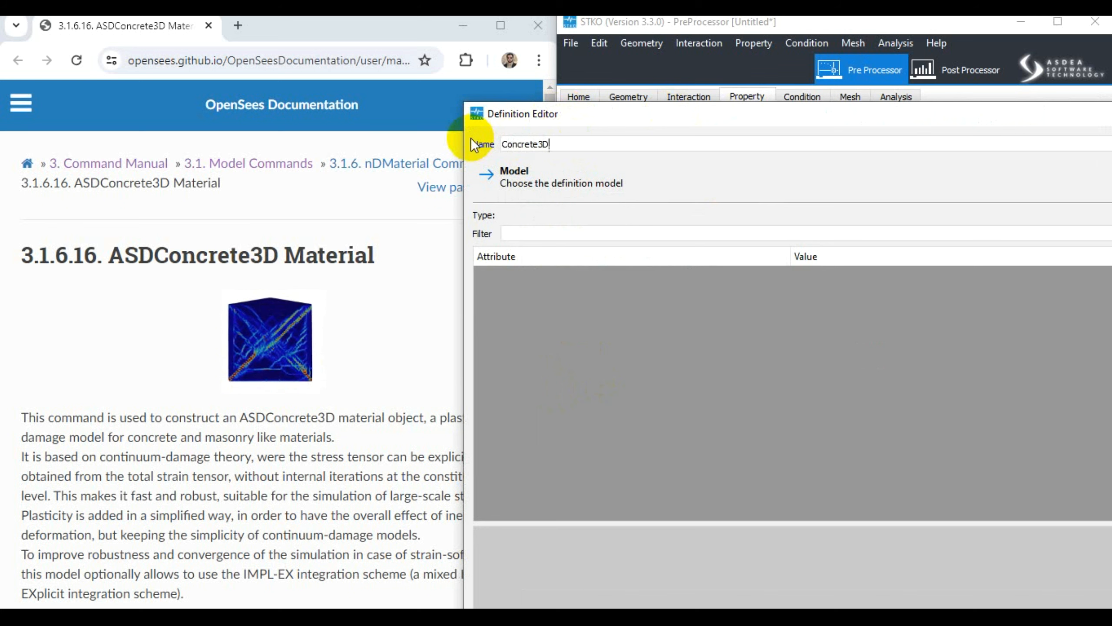
pyautogui.moveTo(630, 119); pyautogui.dragTo(332, 50)
pyautogui.click(380, 119)
pyautogui.moveTo(266, 144)
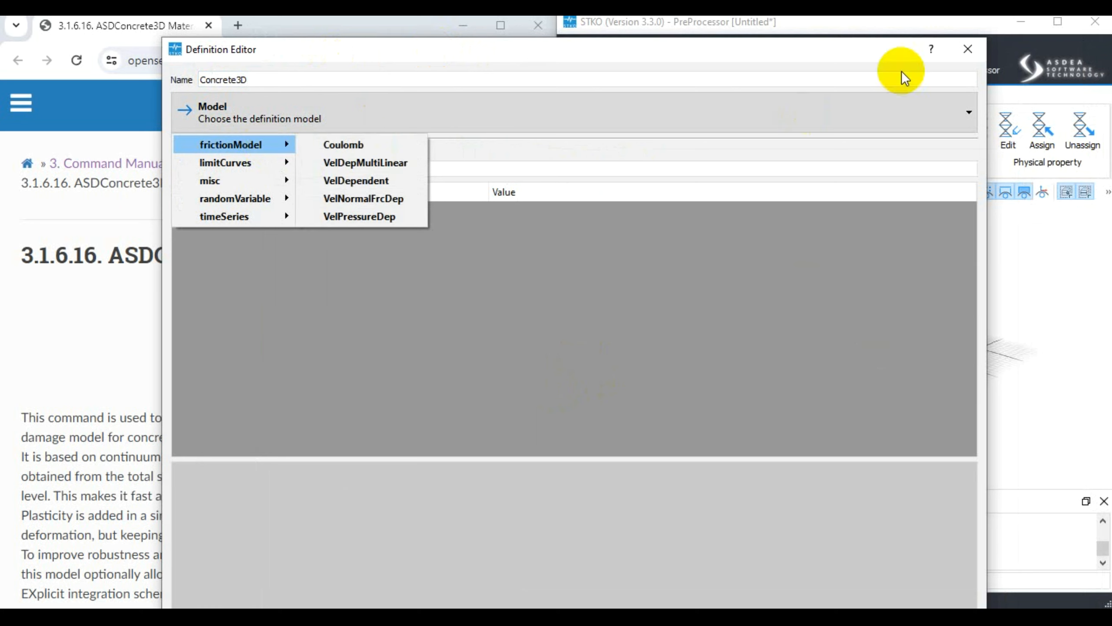
pyautogui.click(964, 53)
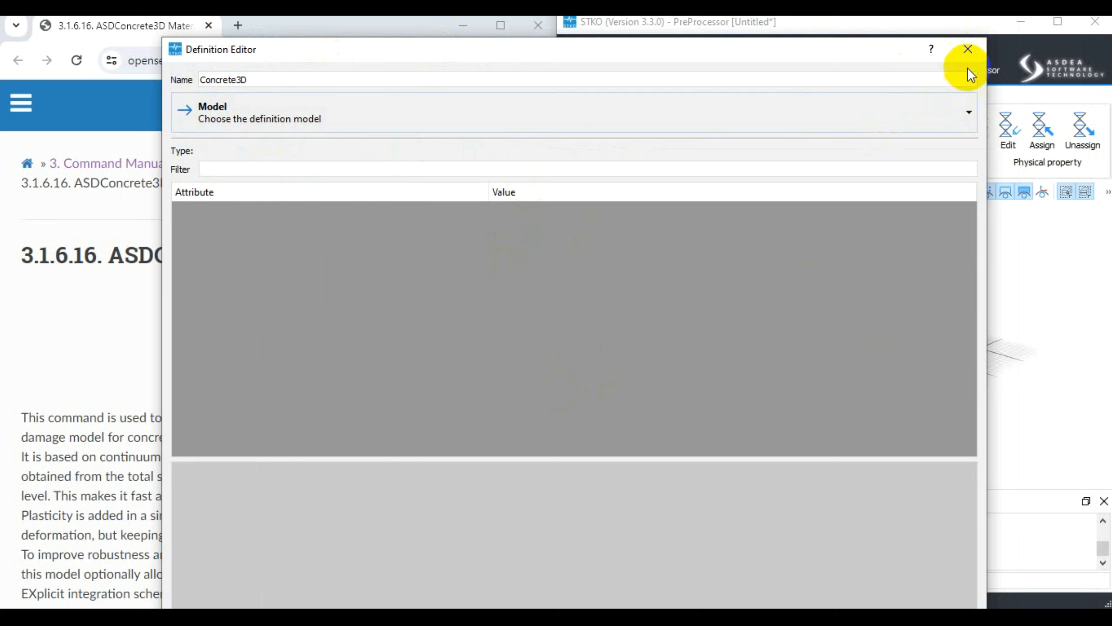
pyautogui.click(967, 50)
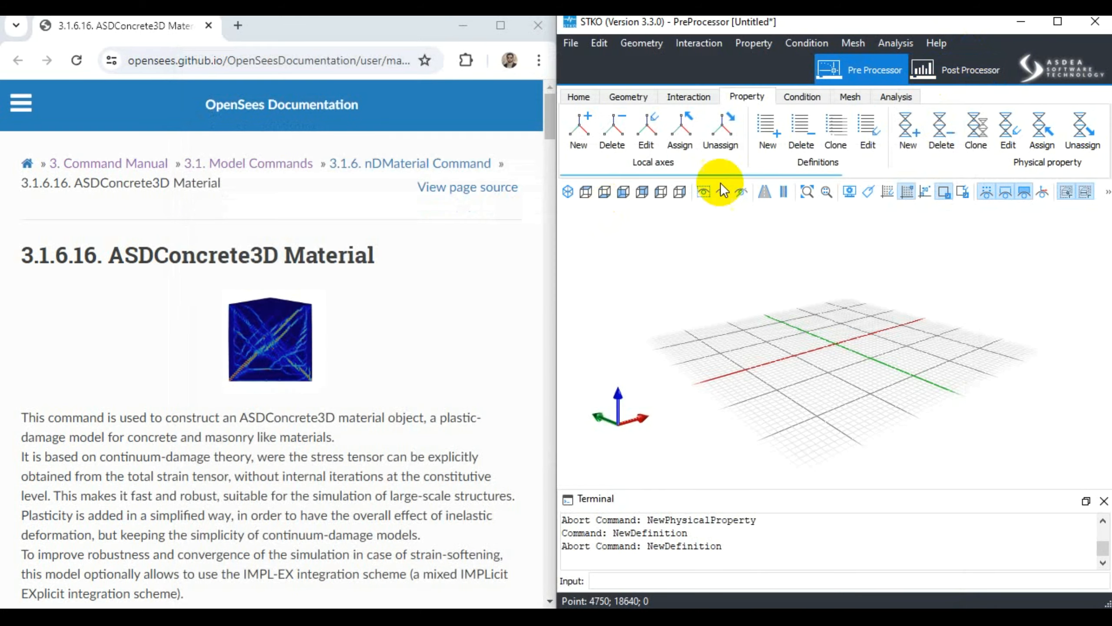
# - Create a new physical property in STKO and name it Concrete3d
pyautogui.click(900, 132)
pyautogui.moveTo(691, 40); pyautogui.dragTo(658, 71)
pyautogui.tripleClick(675, 93)
pyautogui.write('cON')
pyautogui.press('BackSpace')
pyautogui.press('BackSpace')
pyautogui.press('BackSpace')
pyautogui.write('Concrete2')
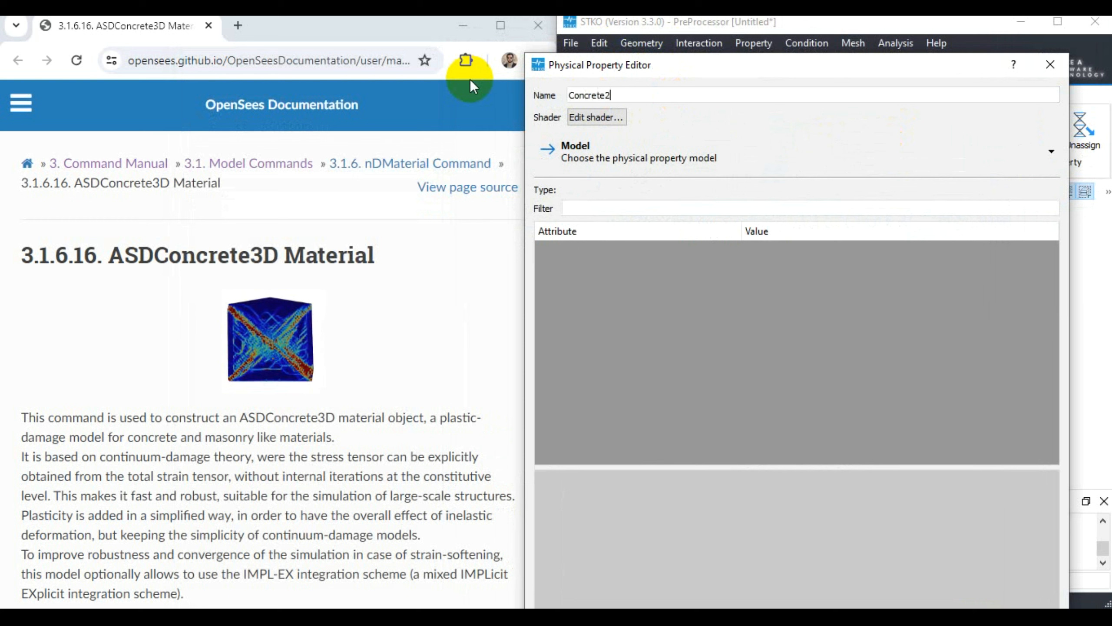
pyautogui.press('BackSpace')
pyautogui.write('3d')
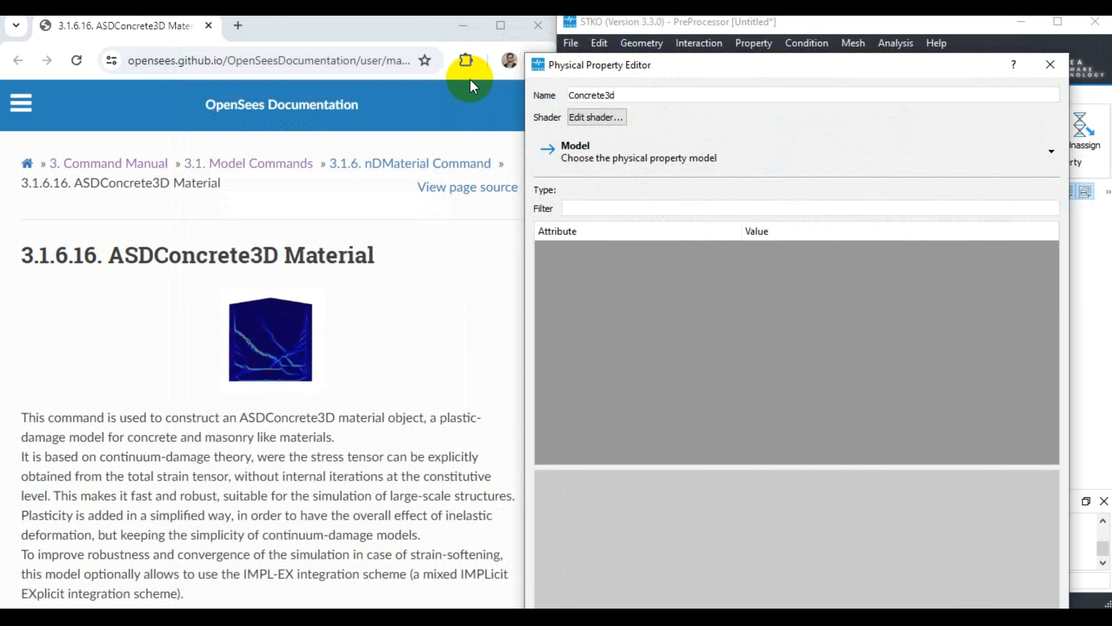
# - Assign the ASDConcrete3D nD material from the ASDEASoftware group to the physical property
pyautogui.click(624, 158)
pyautogui.moveTo(621, 186)
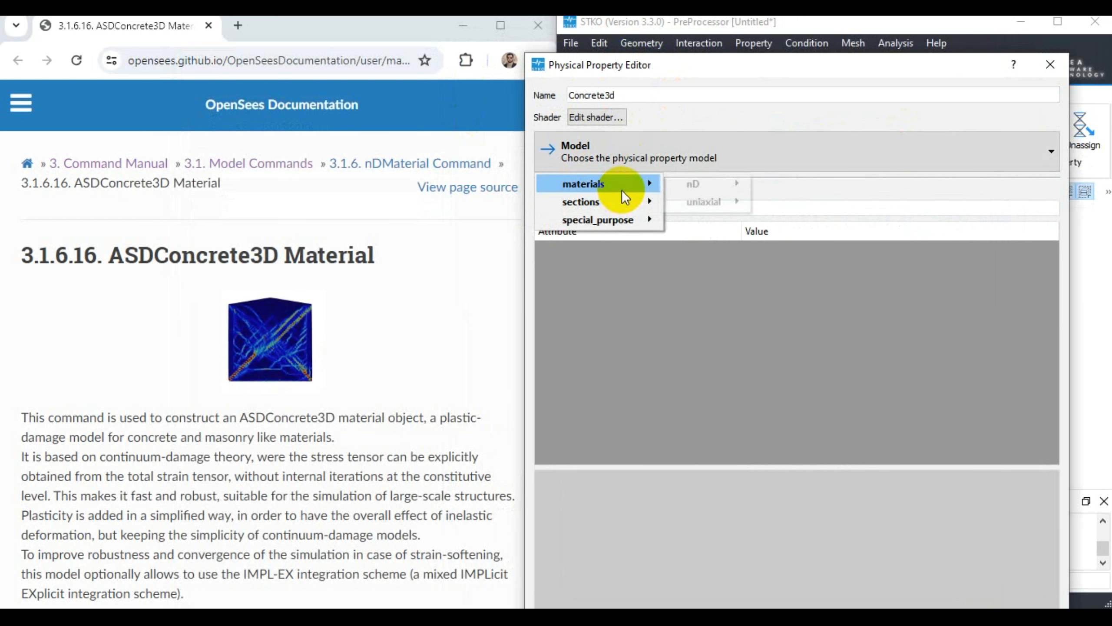
pyautogui.moveTo(701, 186)
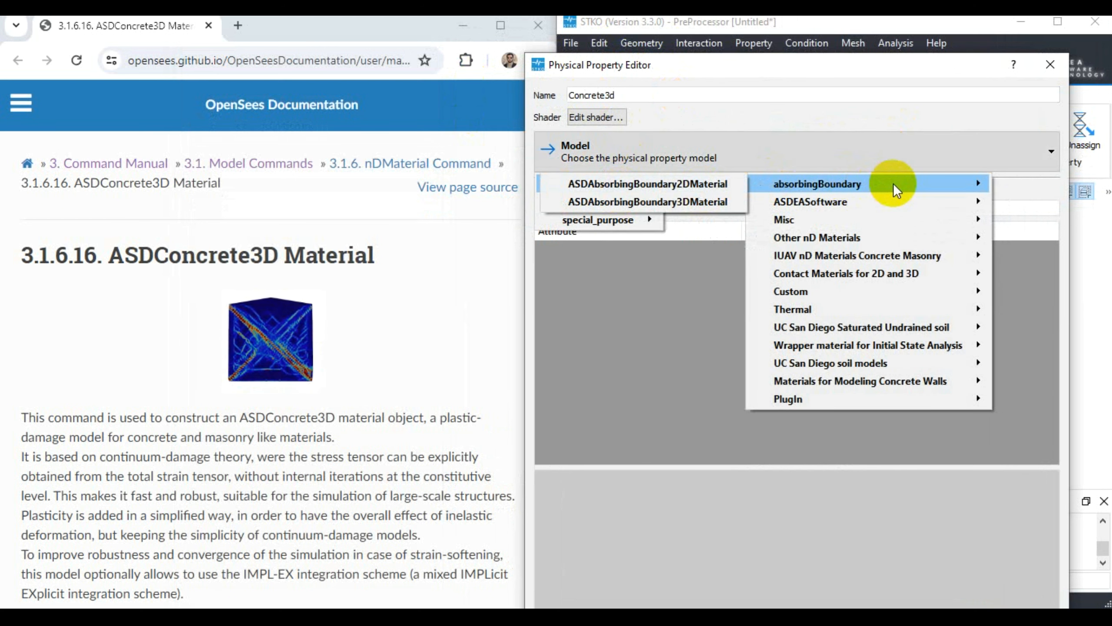
pyautogui.moveTo(868, 203)
pyautogui.click(644, 201)
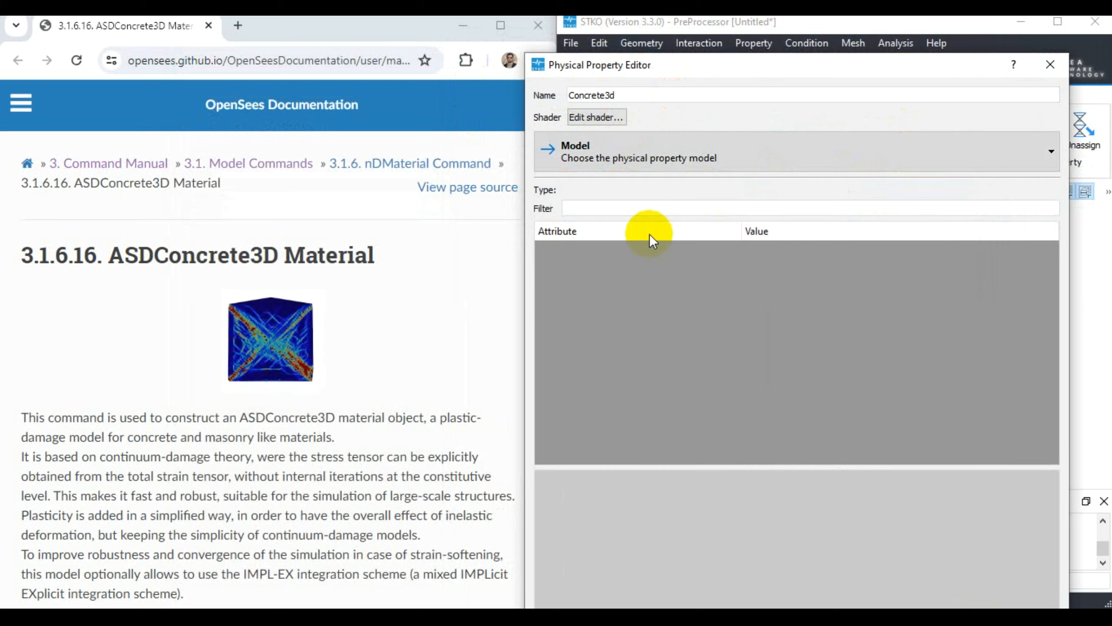
# - Move the property editor up and correct the property's name to Concrete3D
pyautogui.moveTo(701, 65); pyautogui.dragTo(654, 28)
pyautogui.click(586, 59)
pyautogui.press('BackSpace')
pyautogui.write('D')
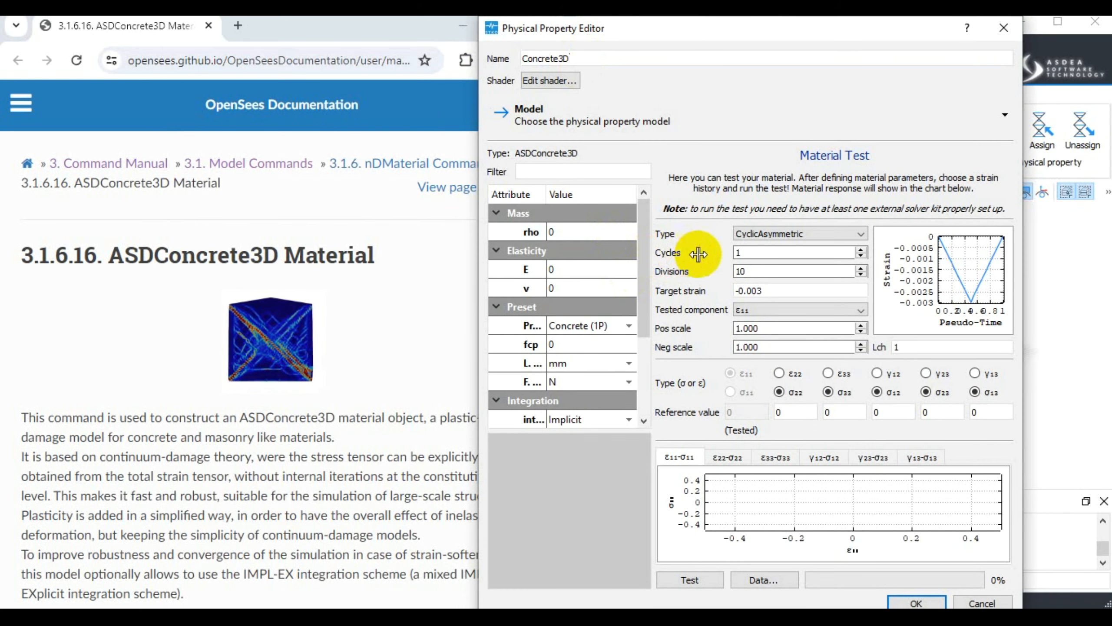
# - Place the Physical Property Editor beside the documentation and view the ASDConcrete3D damage animation at full size before returning to the material page
pyautogui.moveTo(651, 35); pyautogui.dragTo(737, 72)
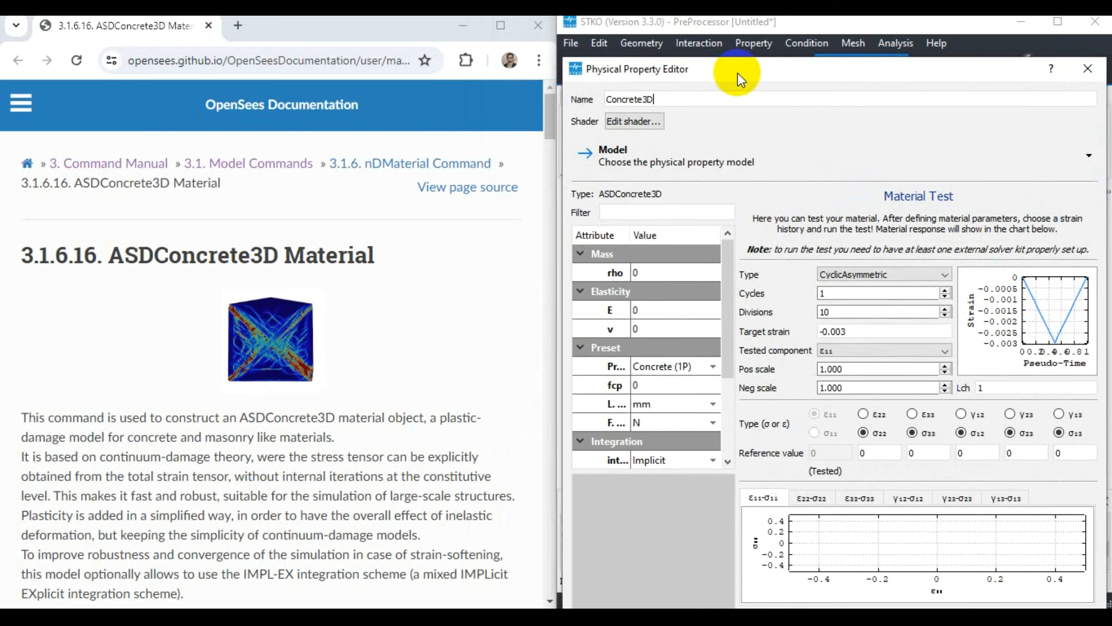
pyautogui.click(386, 371)
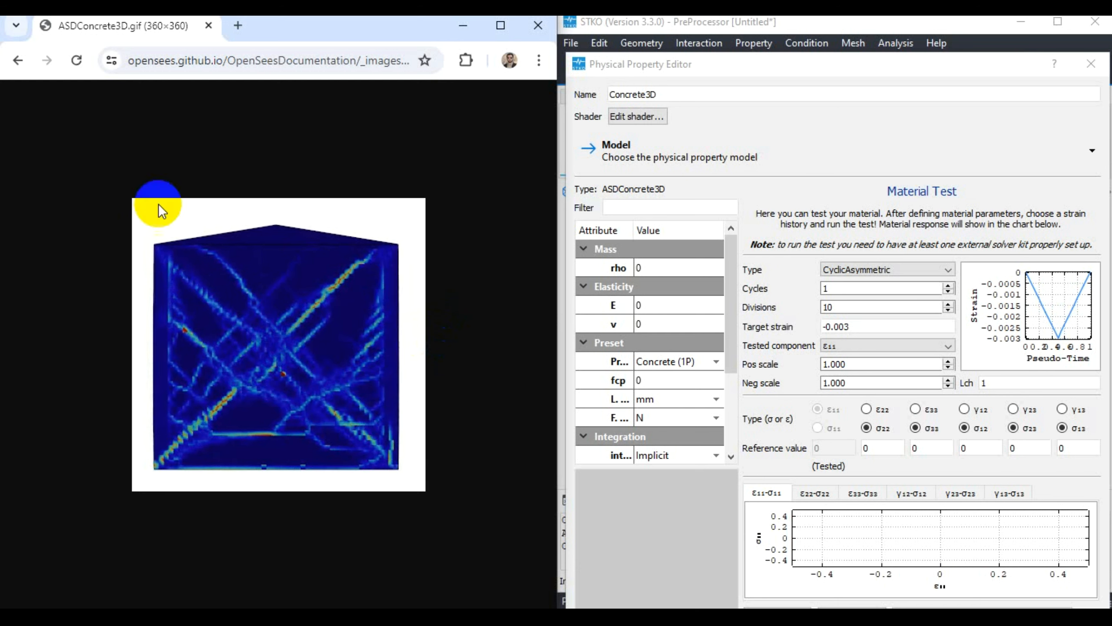
pyautogui.click(19, 61)
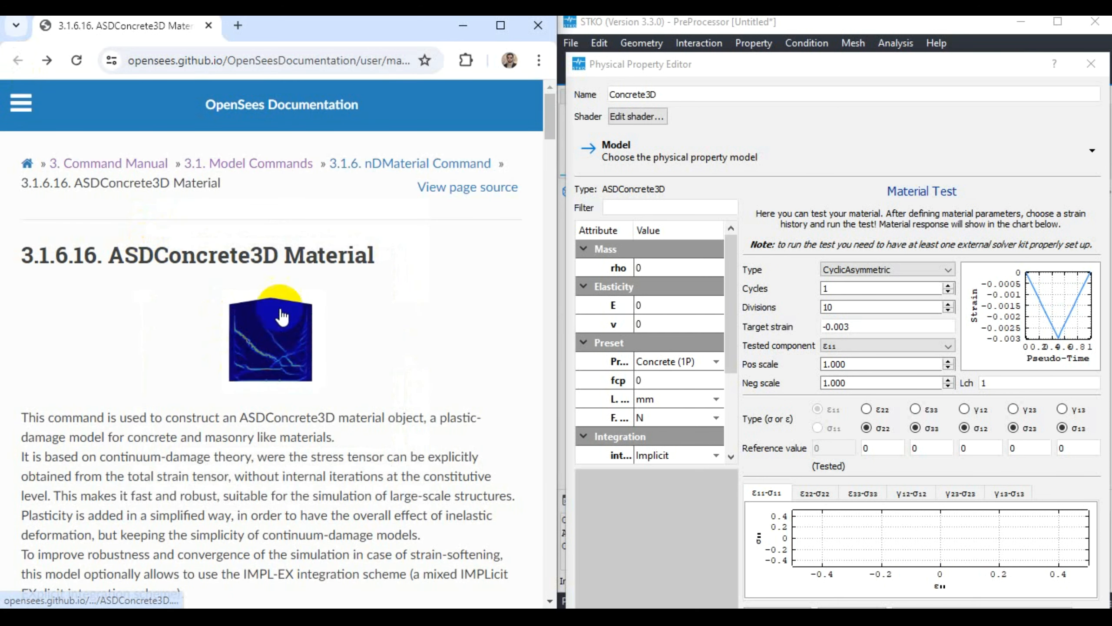
# - Read the ASDConcrete3D material description, the nDMaterial command syntax and the argument table in the documentation
pyautogui.scroll(-4, 444, 307)
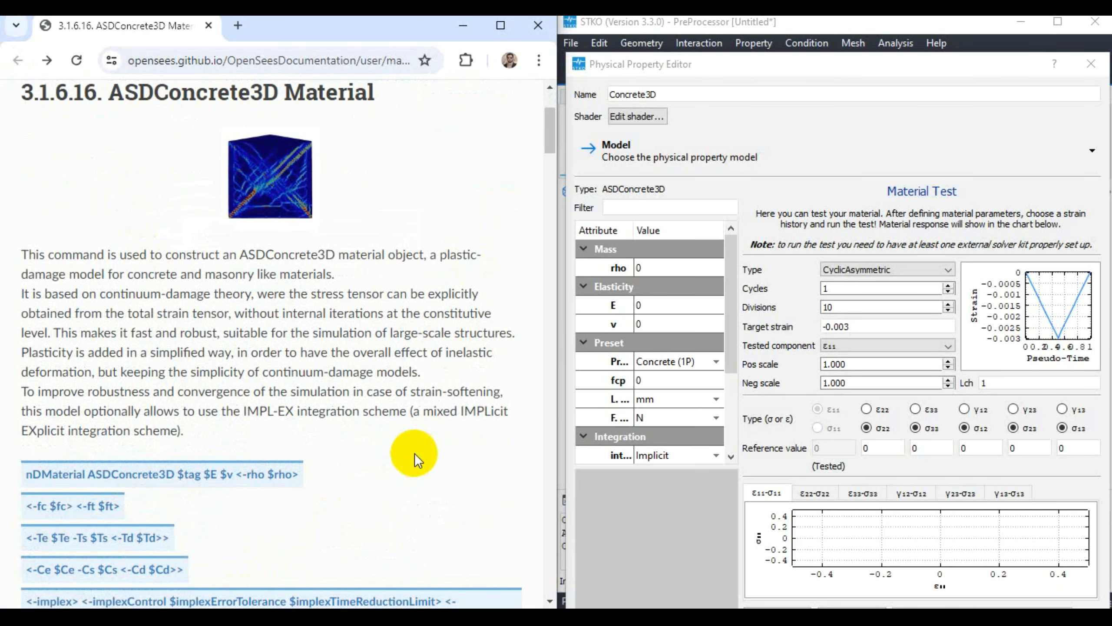
pyautogui.scroll(-11, 415, 470)
pyautogui.scroll(15, 346, 420)
pyautogui.scroll(-17, 368, 407)
pyautogui.scroll(17, 378, 380)
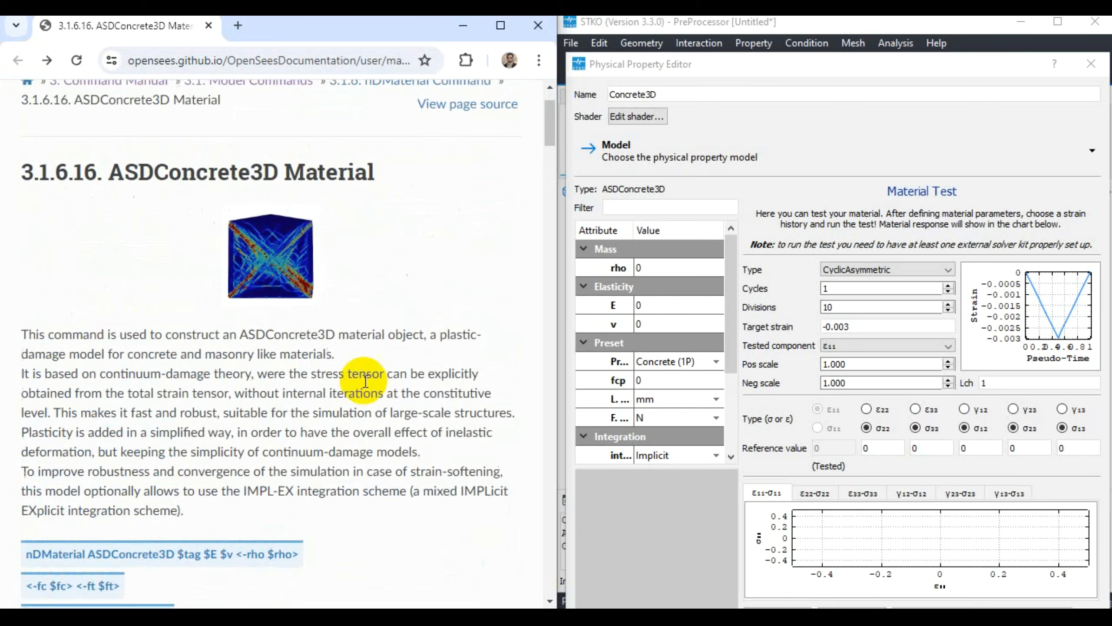
pyautogui.click(669, 222)
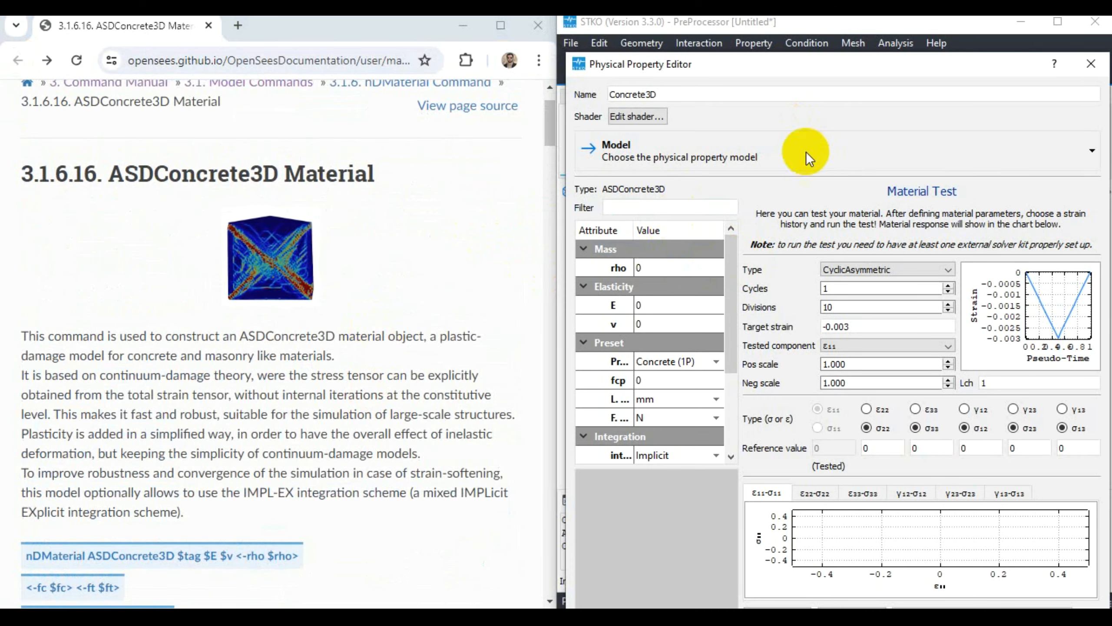
pyautogui.scroll(-11, 271, 377)
pyautogui.scroll(-20, 271, 377)
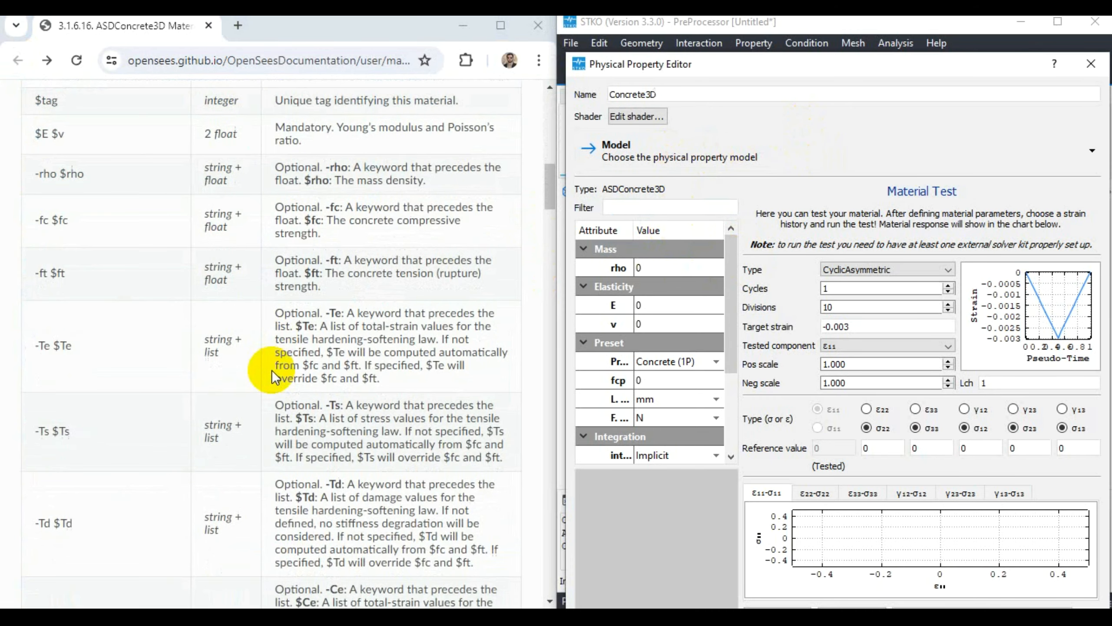
pyautogui.scroll(-7, 283, 371)
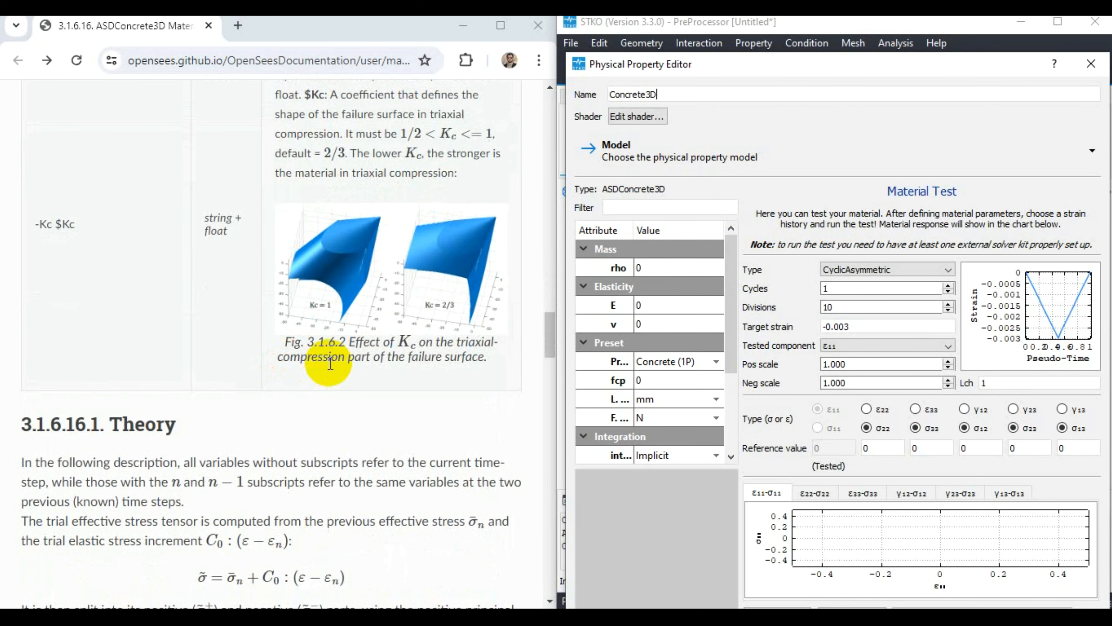
# - Examine the Theory section's stress and damage equations and the available responses in the Usage Notes
pyautogui.scroll(2, 274, 361)
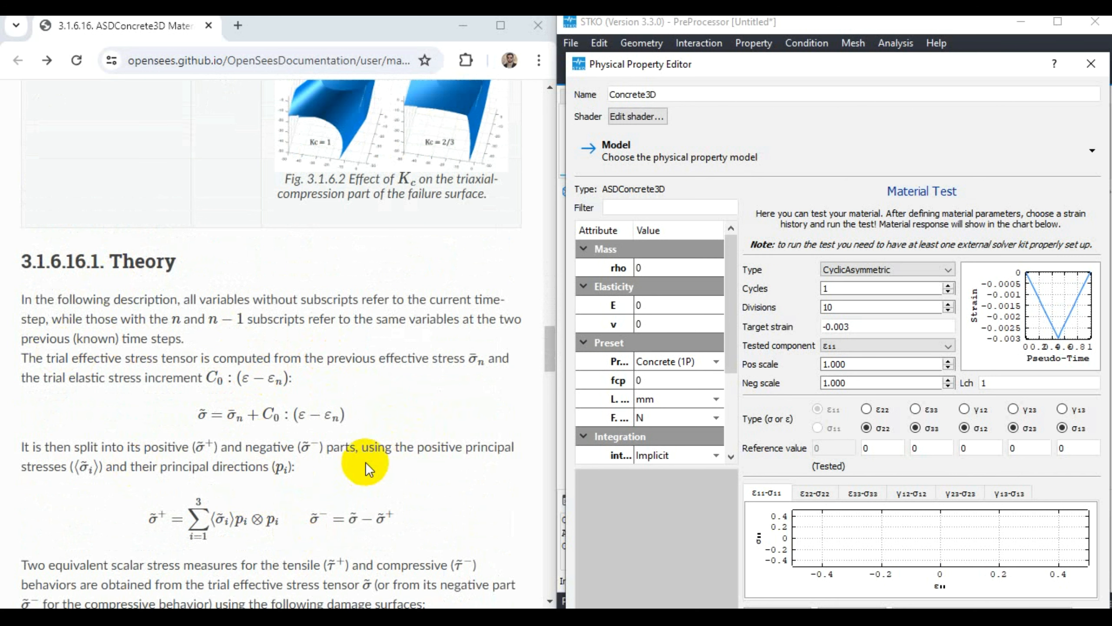
pyautogui.scroll(-4, 365, 462)
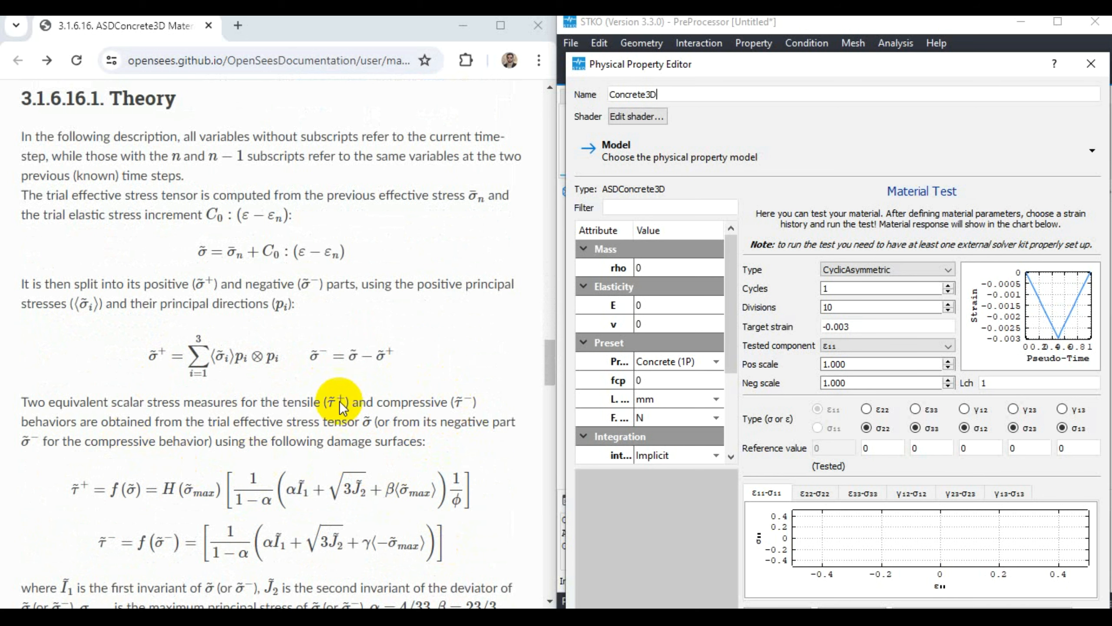
pyautogui.scroll(-9, 386, 377)
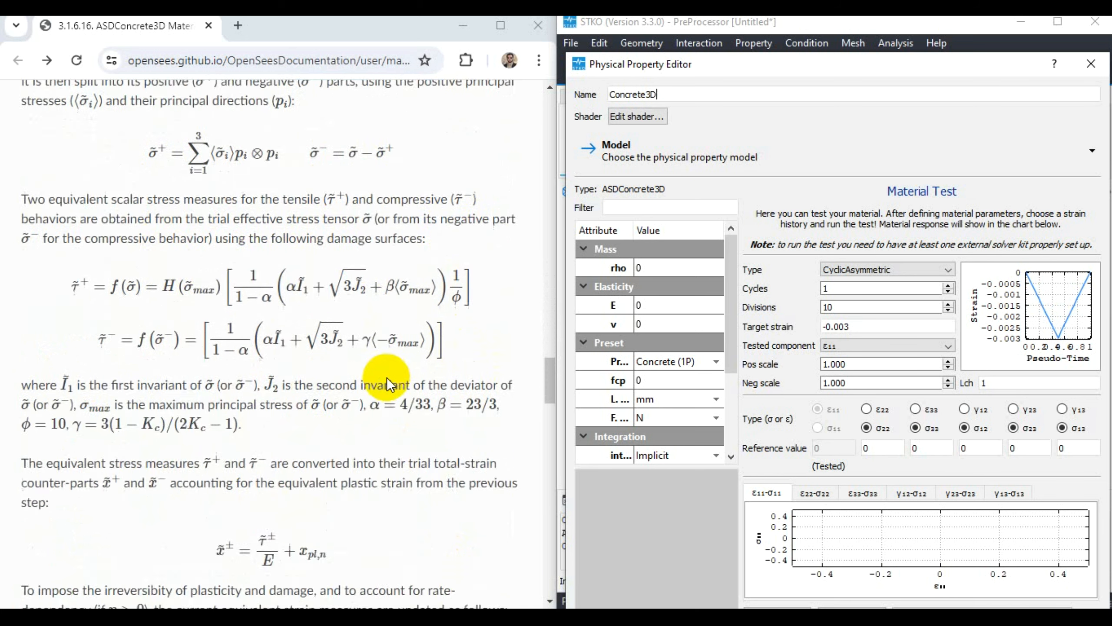
pyautogui.scroll(-10, 387, 379)
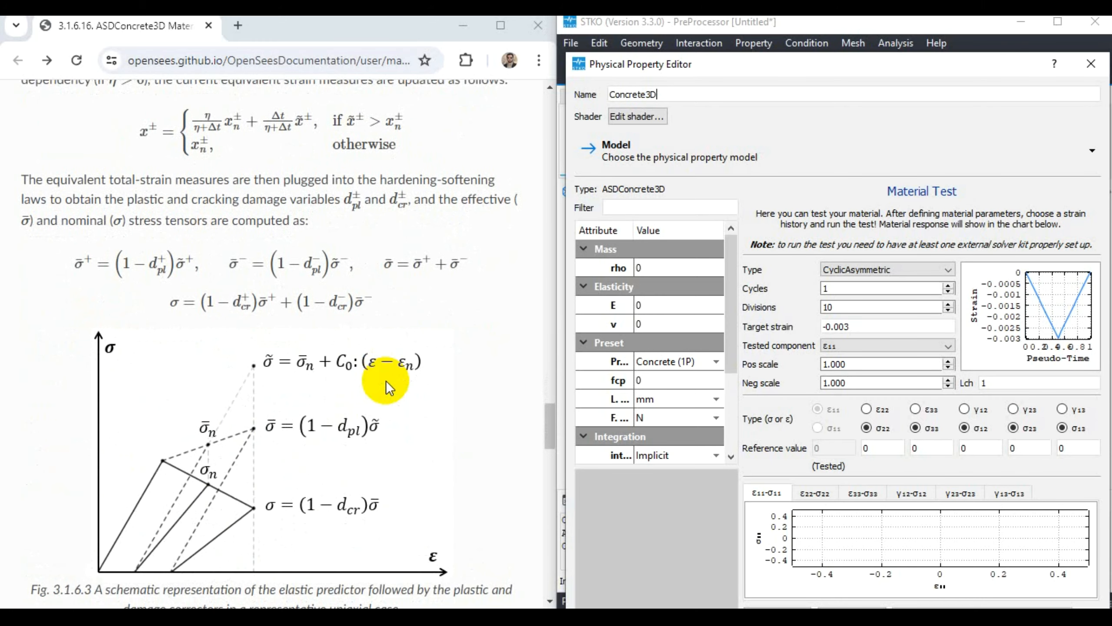
pyautogui.scroll(-4, 357, 386)
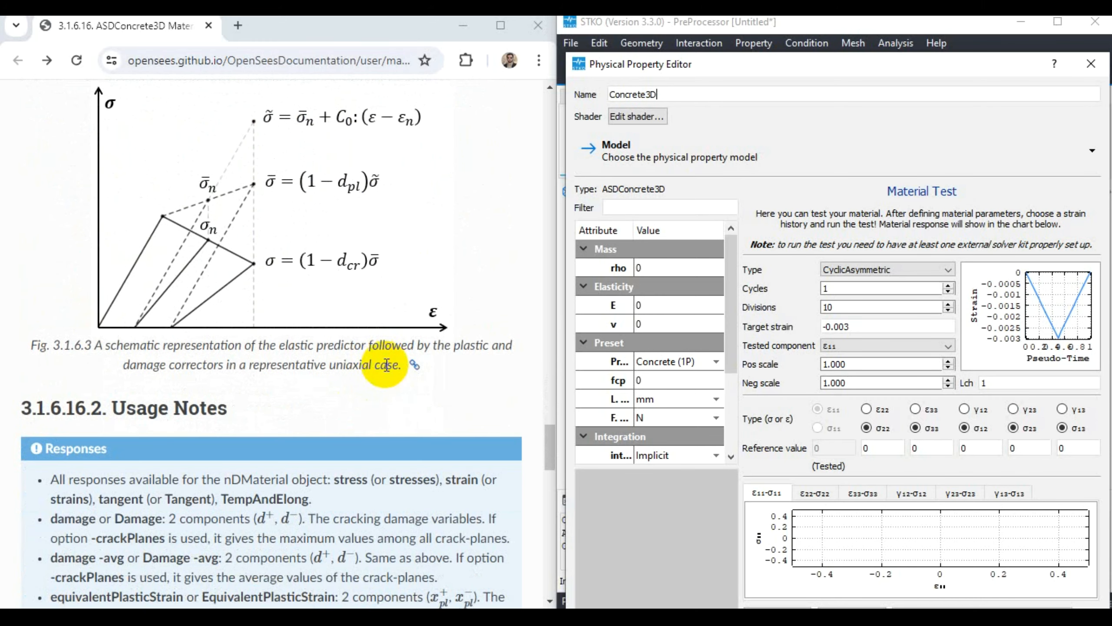
pyautogui.scroll(-7, 381, 377)
pyautogui.scroll(-12, 360, 276)
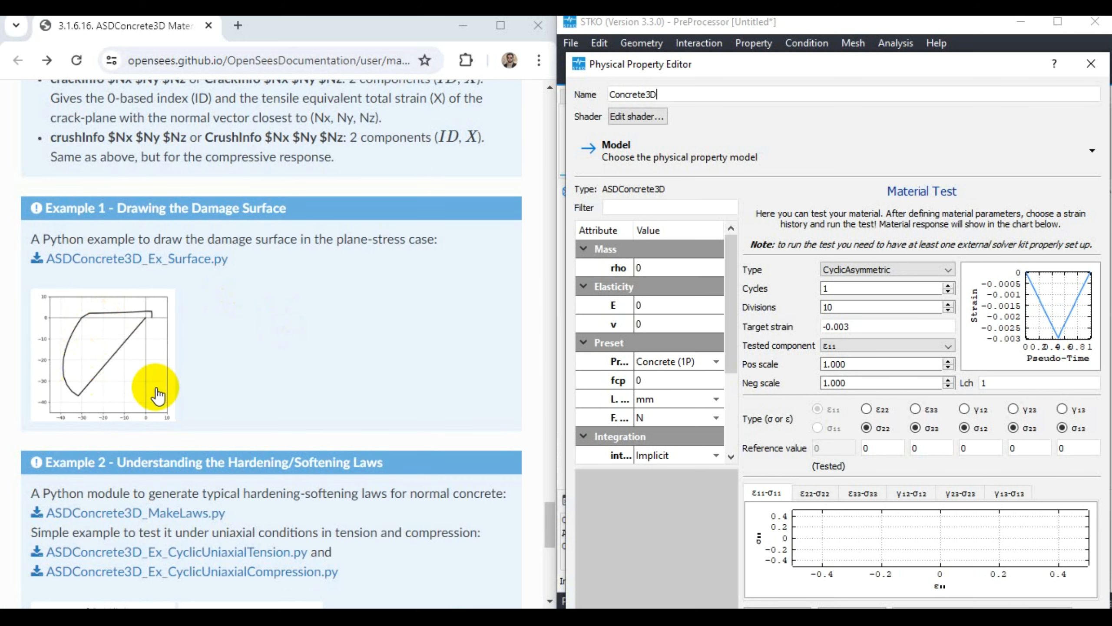
# - Study the documentation's damage surface example and the cyclic tension and compression plots of the hardening/softening laws example
pyautogui.scroll(-5, 215, 390)
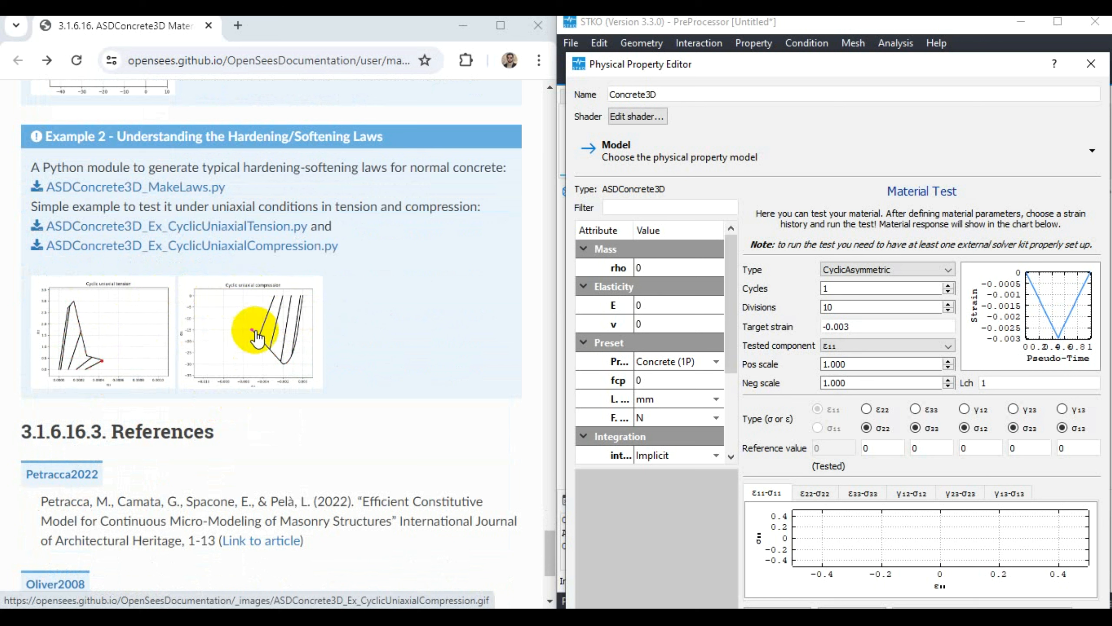
pyautogui.scroll(-2, 262, 344)
pyautogui.scroll(2, 237, 351)
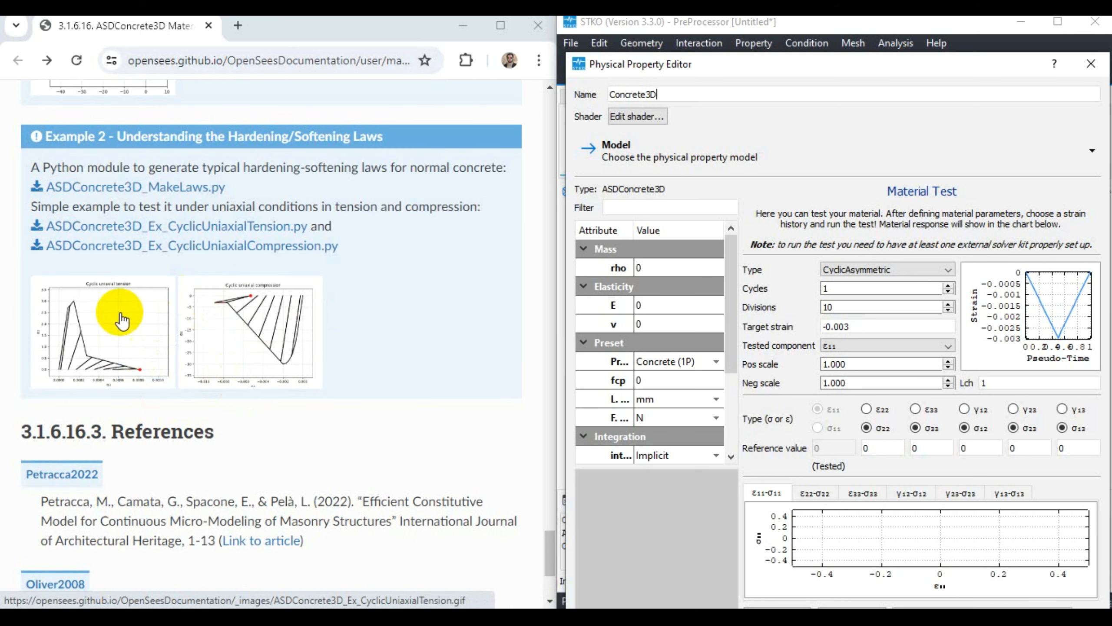
pyautogui.scroll(6, 235, 365)
pyautogui.scroll(3, 235, 365)
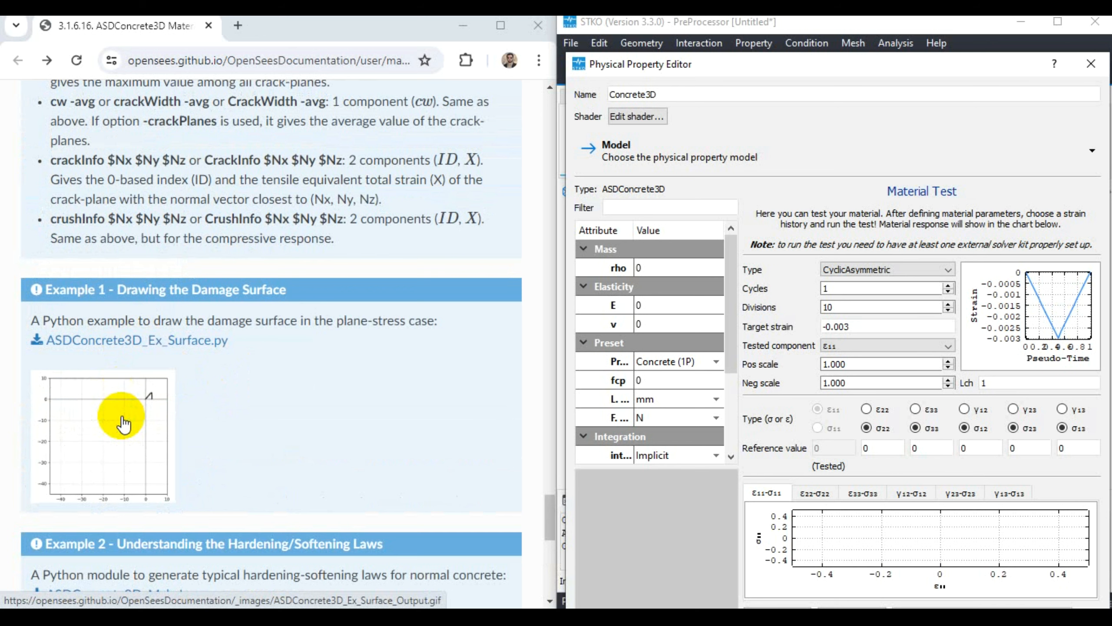
pyautogui.scroll(-8, 246, 411)
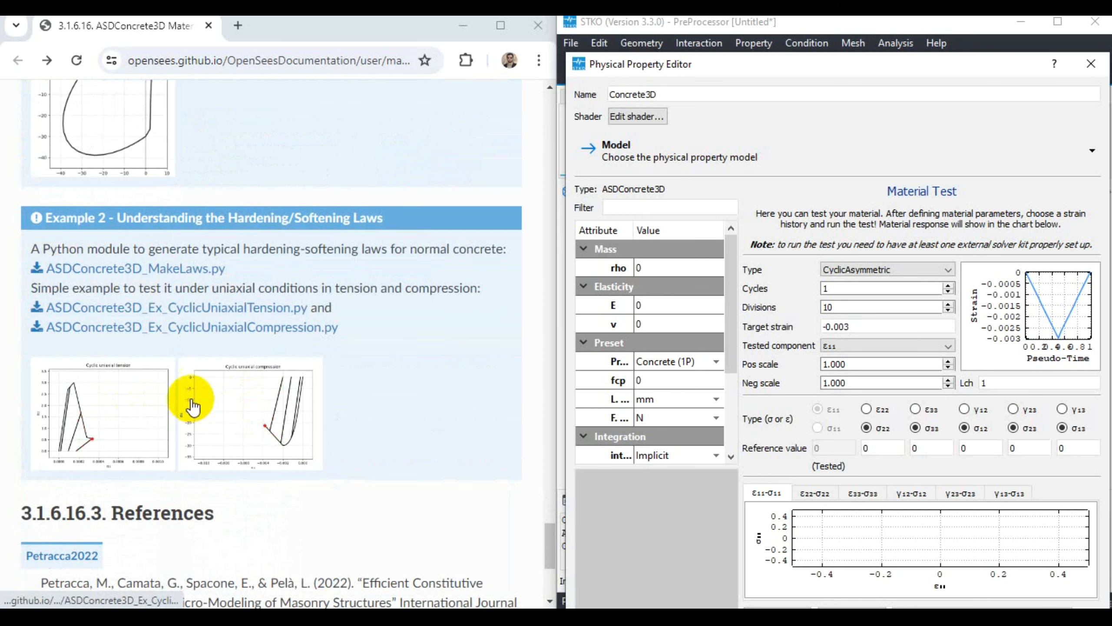
pyautogui.scroll(10, 256, 356)
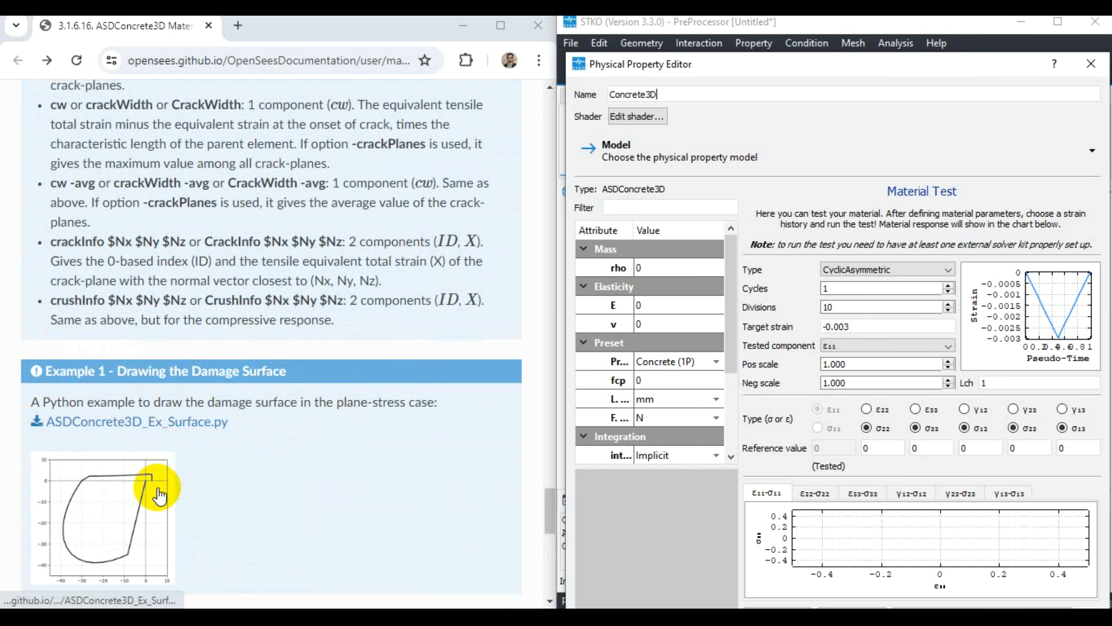
pyautogui.scroll(-5, 160, 495)
pyautogui.scroll(-1, 149, 408)
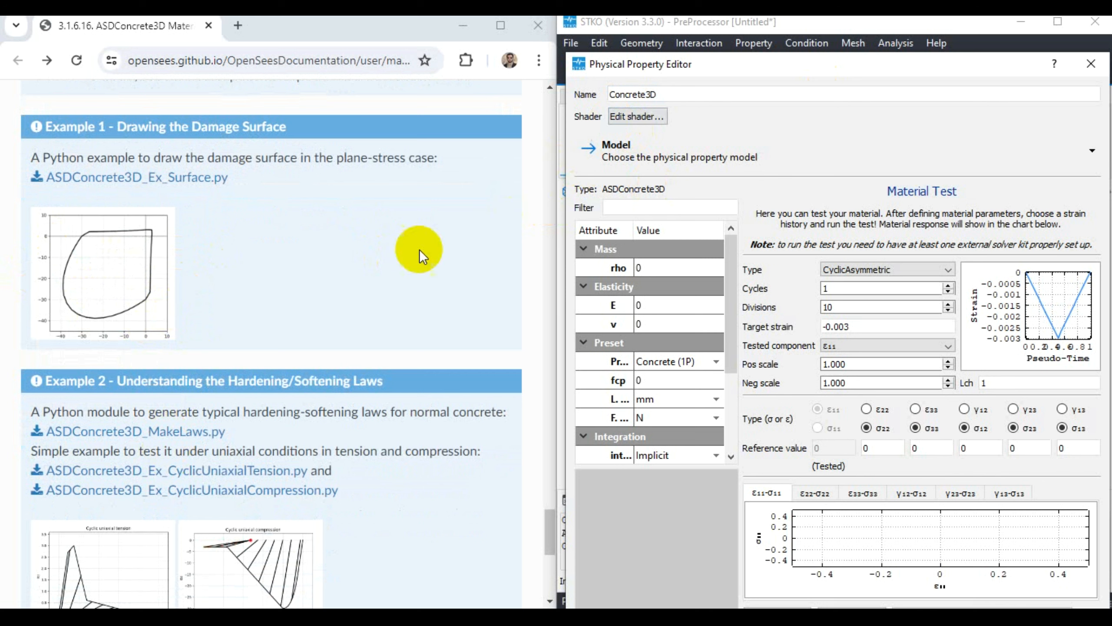
# - Return to the ASDConcrete3D command syntax and the start of the argument table in the documentation for reference
pyautogui.click(820, 134)
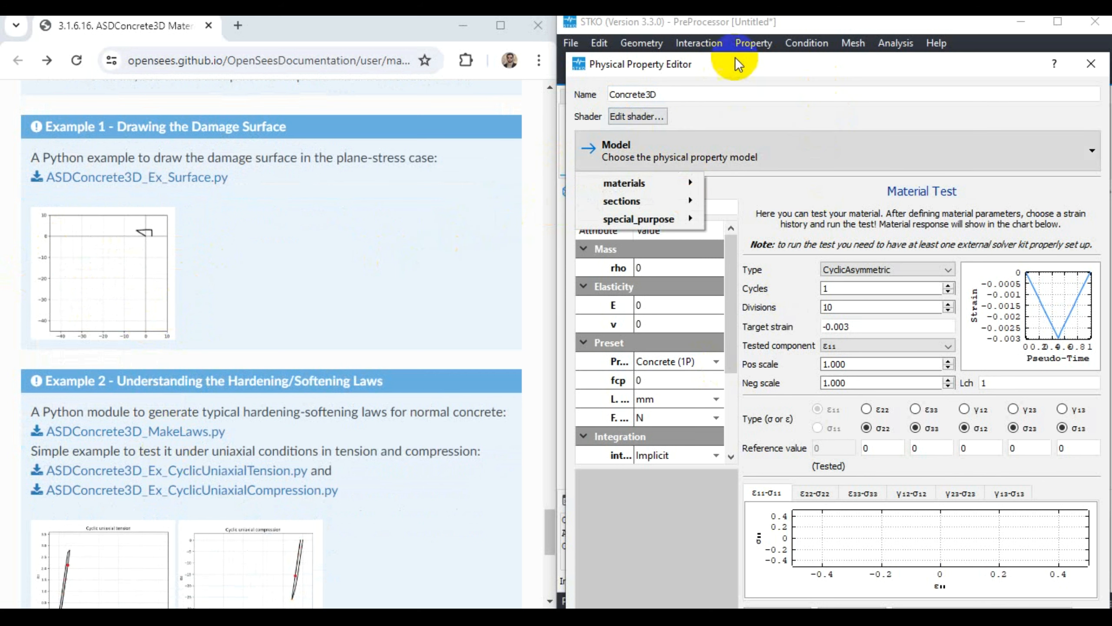
pyautogui.click(770, 95)
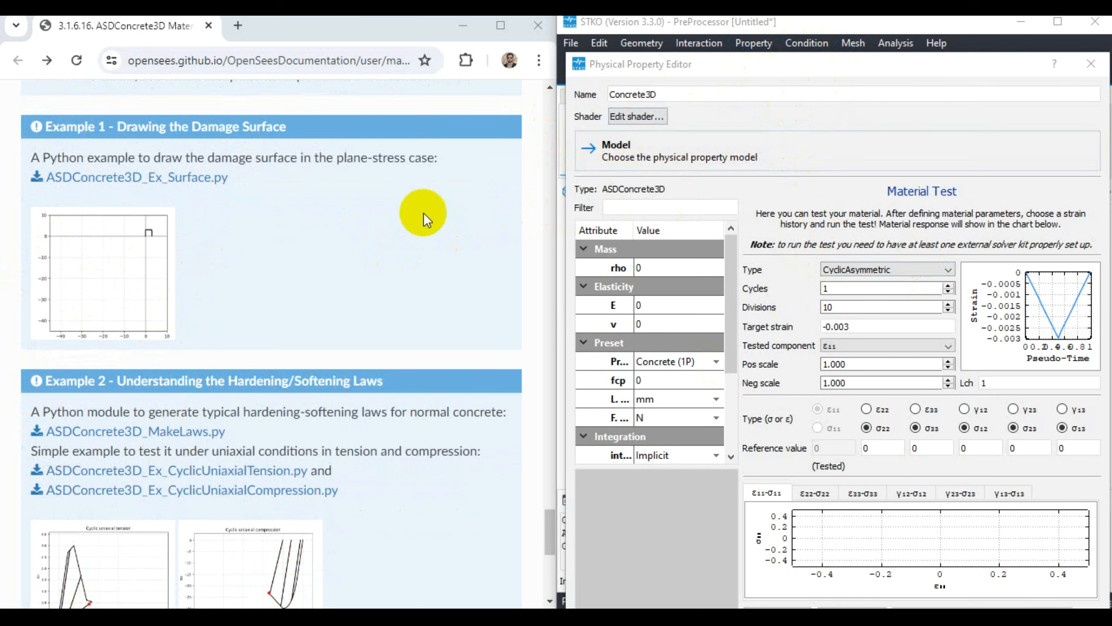
pyautogui.scroll(10, 395, 246)
pyautogui.scroll(15, 345, 302)
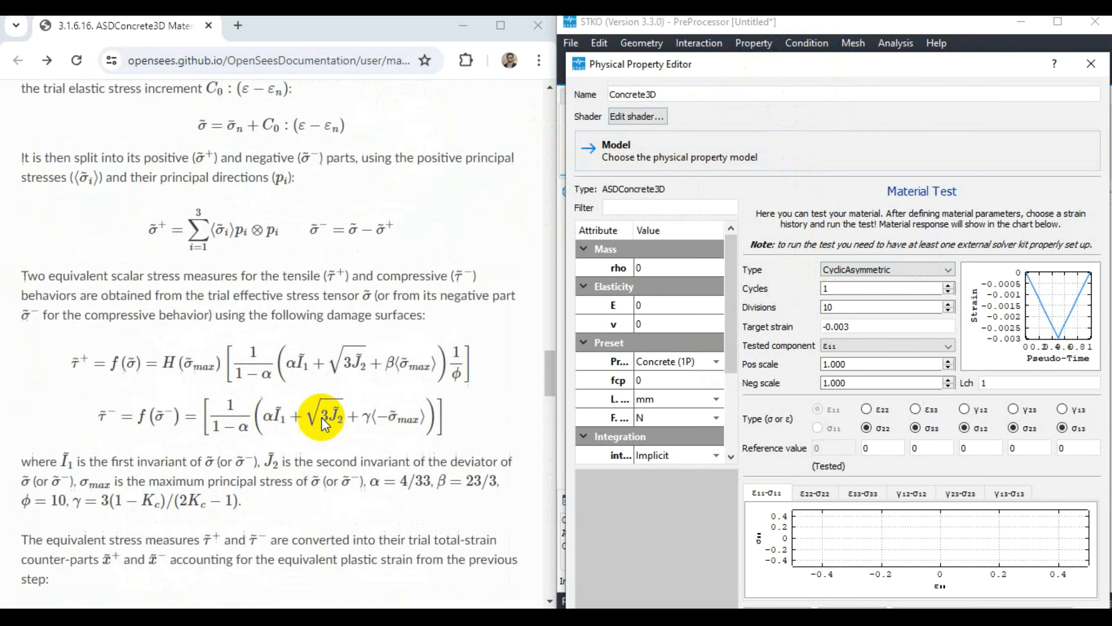
pyautogui.scroll(-5, 350, 399)
pyautogui.scroll(18, 202, 397)
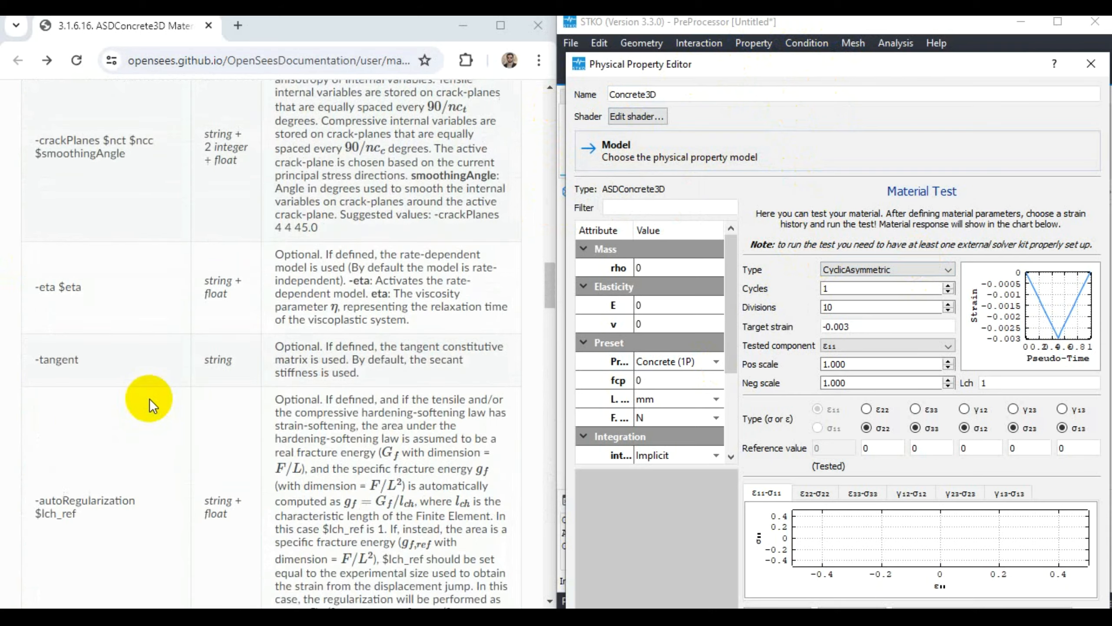
pyautogui.scroll(15, 148, 400)
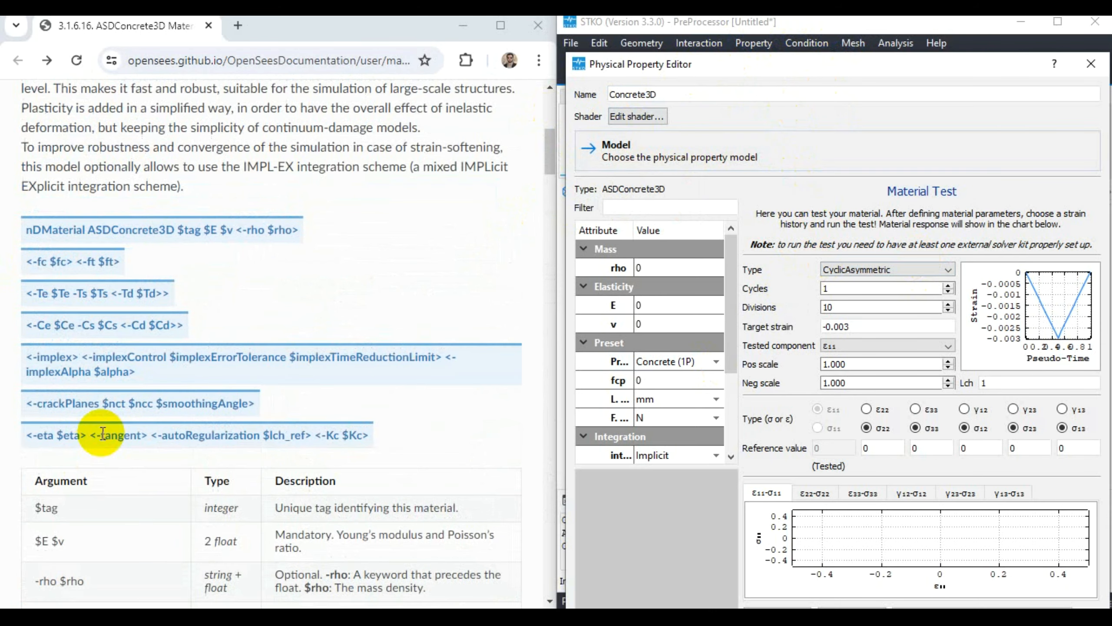
pyautogui.scroll(-1, 98, 449)
pyautogui.click(332, 342)
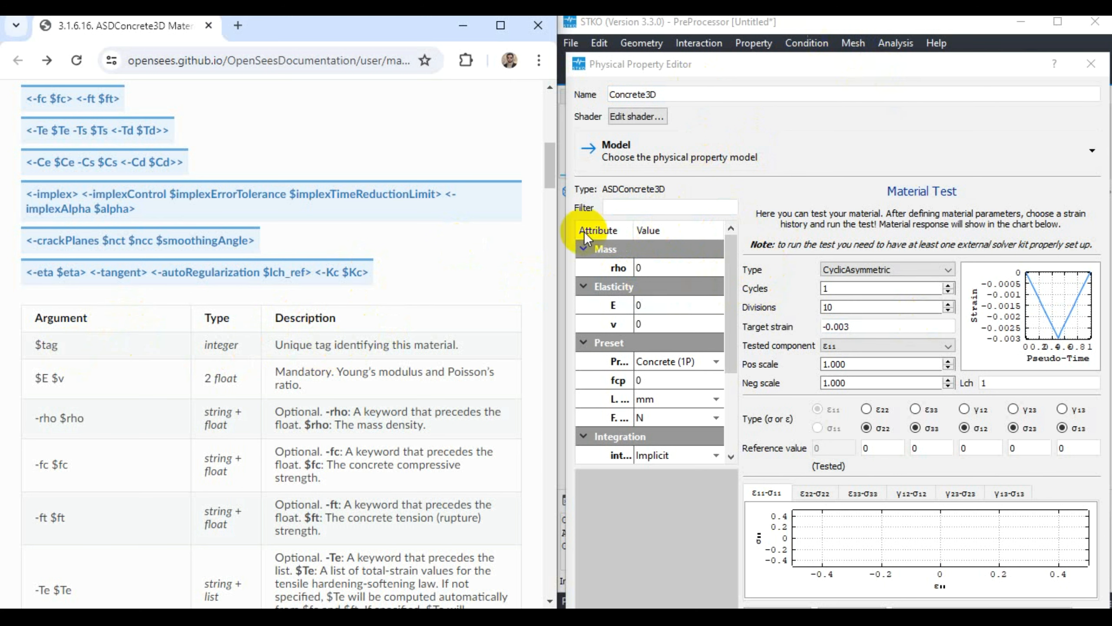
# - Set the material's density rho to 2300, Young's modulus E to 20000 and Poisson's ratio v to 0.18
pyautogui.doubleClick(653, 268)
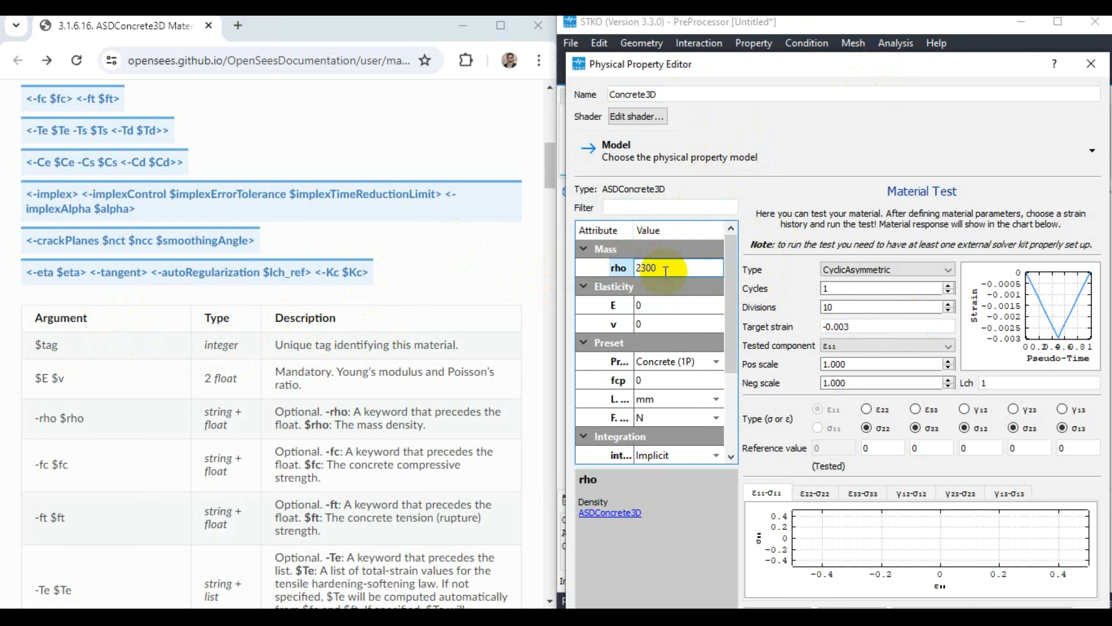
pyautogui.press('Return')
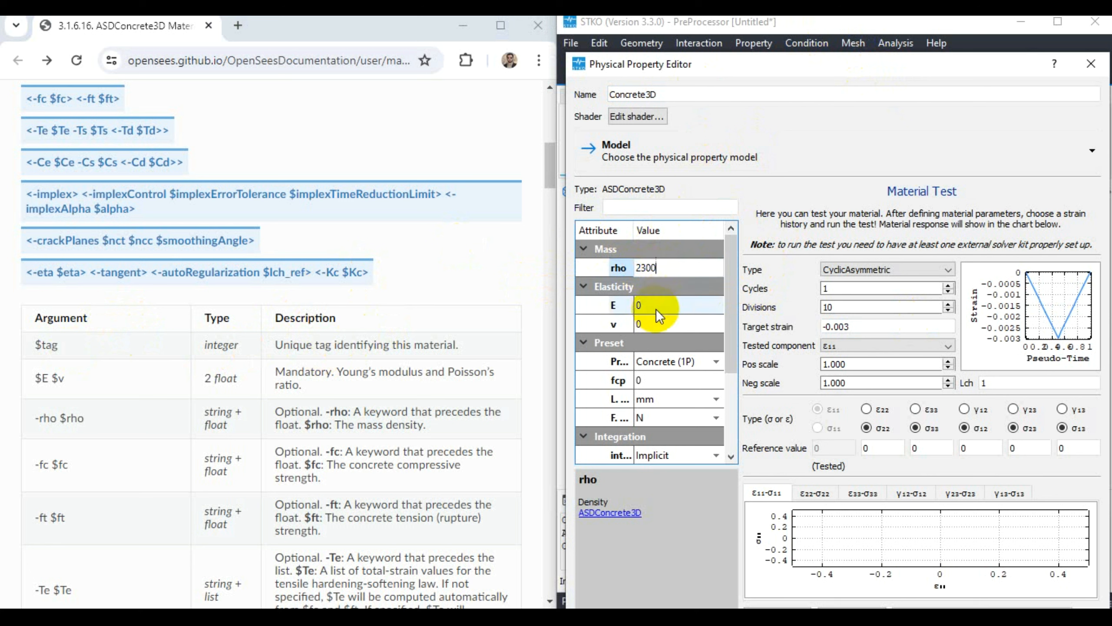
pyautogui.doubleClick(656, 309)
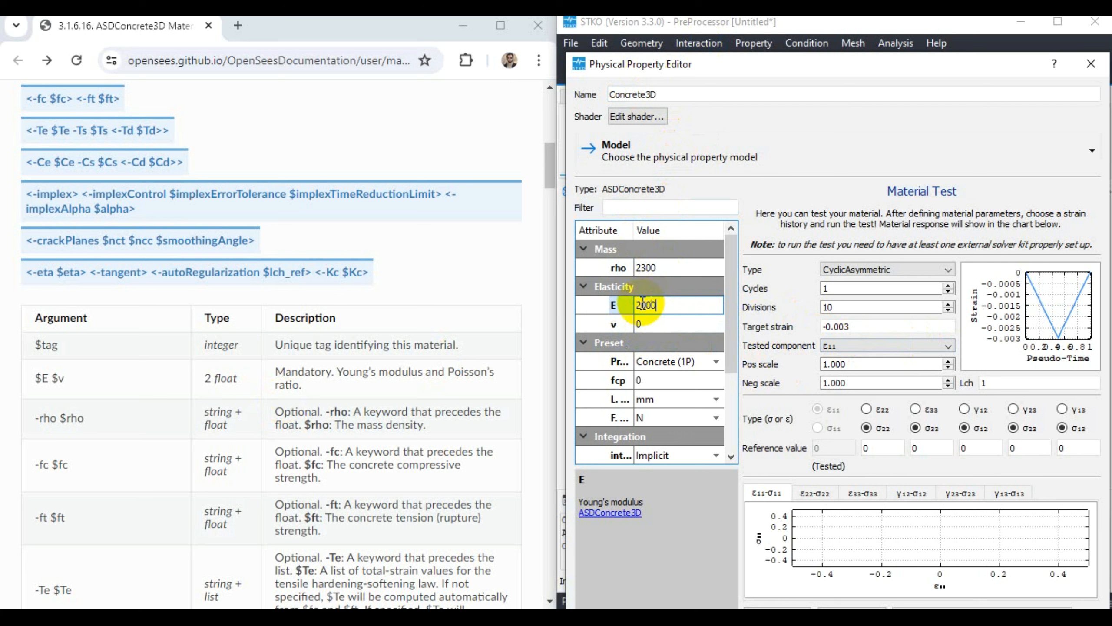
pyautogui.click(648, 324)
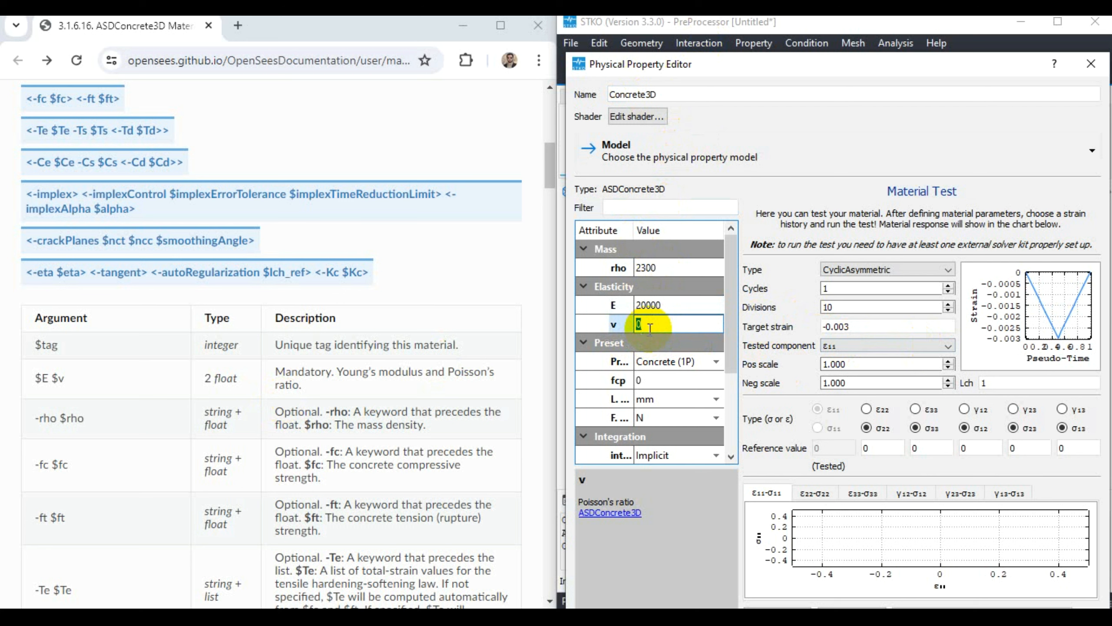
pyautogui.write('0.18')
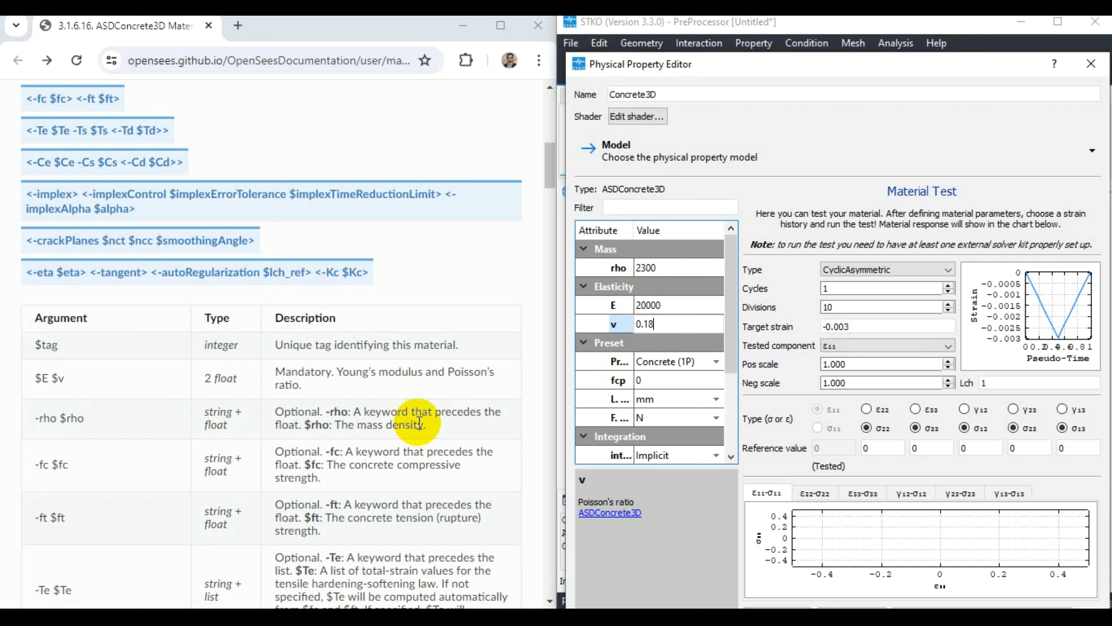
# - Review the attribute descriptions of the density rho, Young's modulus E and Poisson's ratio v
pyautogui.click(666, 273)
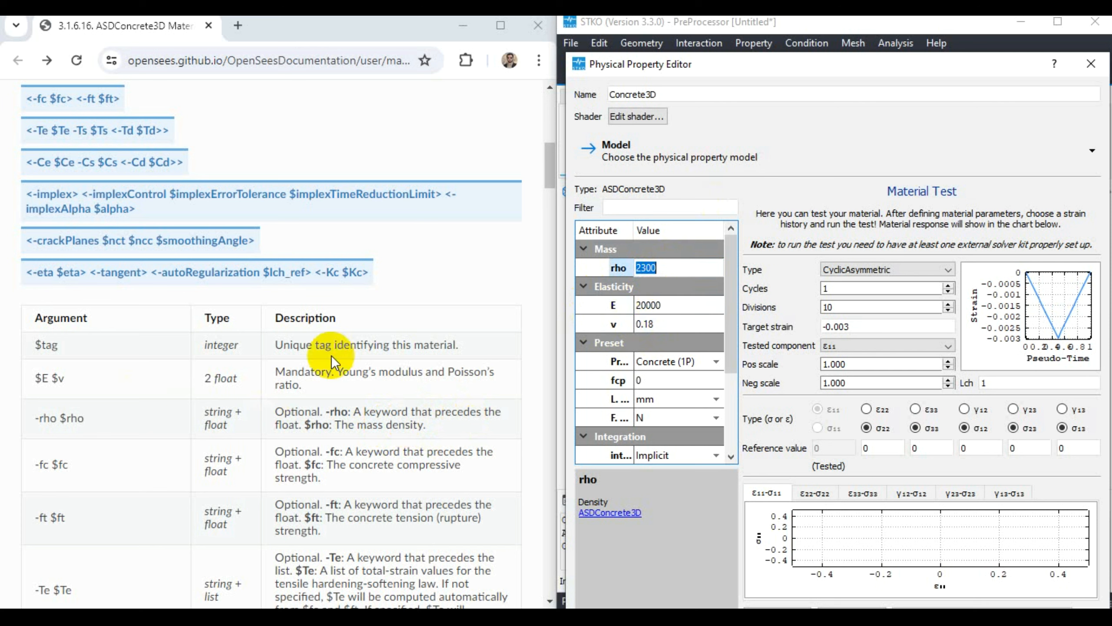
pyautogui.click(659, 303)
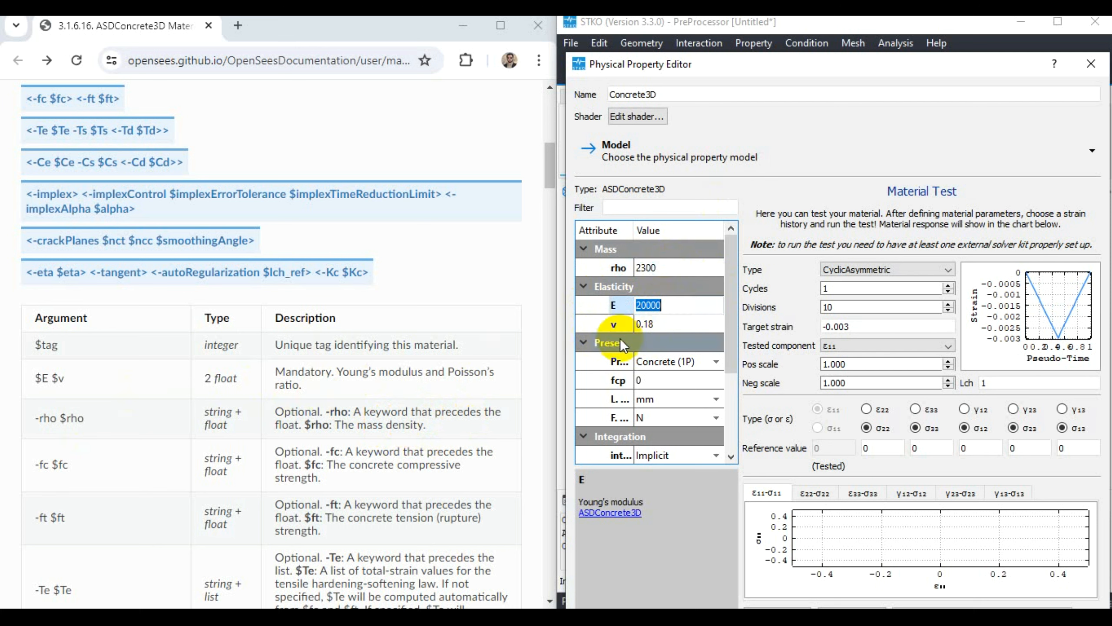
pyautogui.click(659, 324)
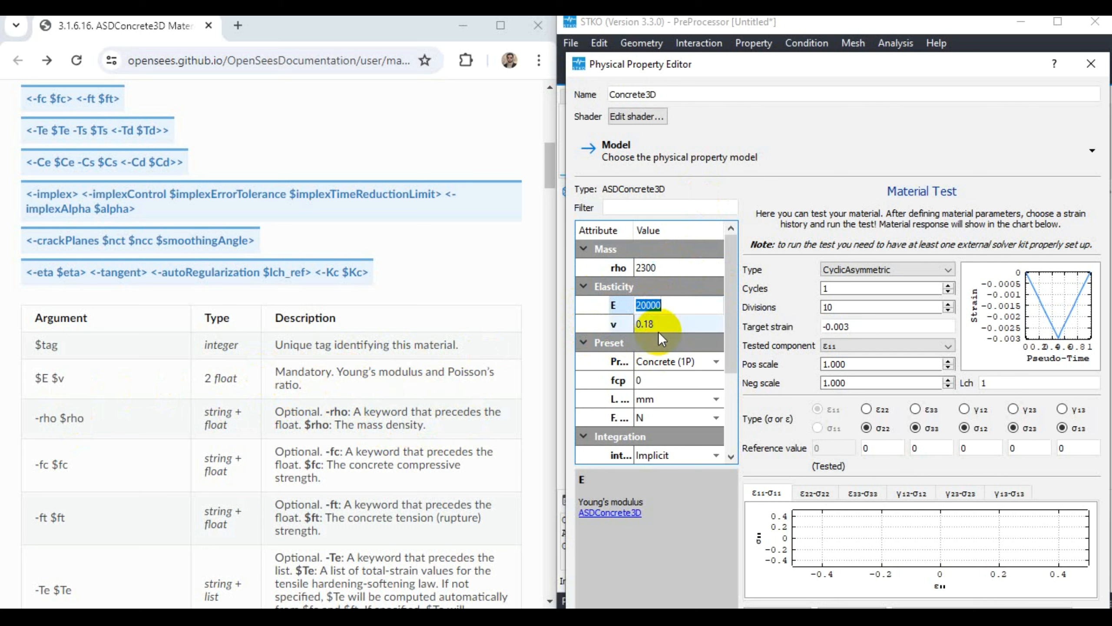
# - Step through the Concrete (1P) and Concrete (4P) presets and set the material's preset to Concrete (6P)
pyautogui.click(705, 363)
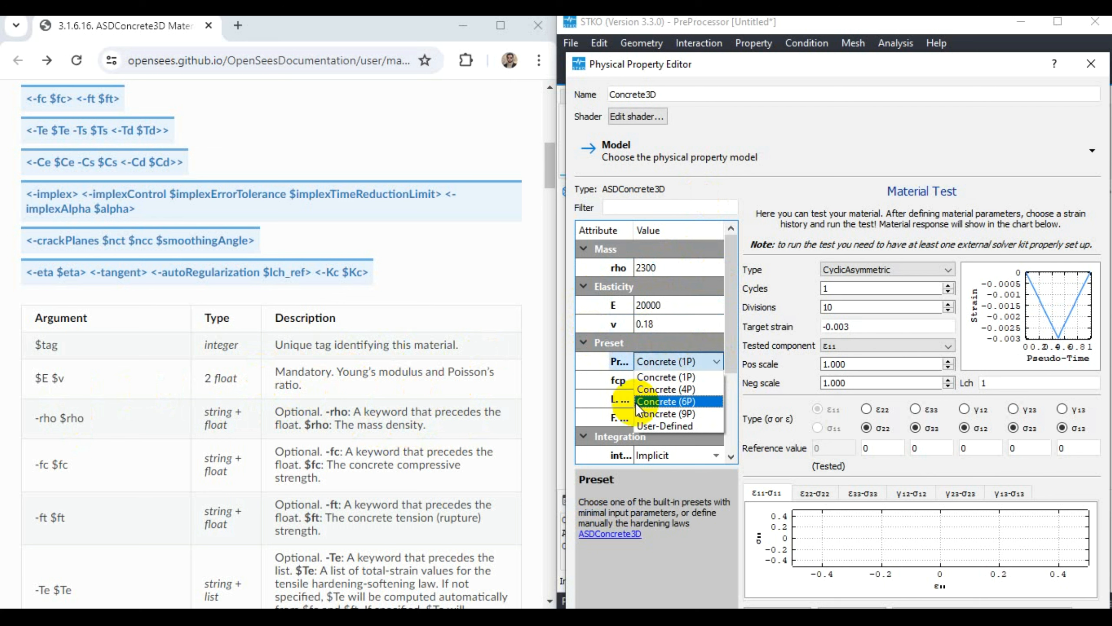
pyautogui.click(665, 376)
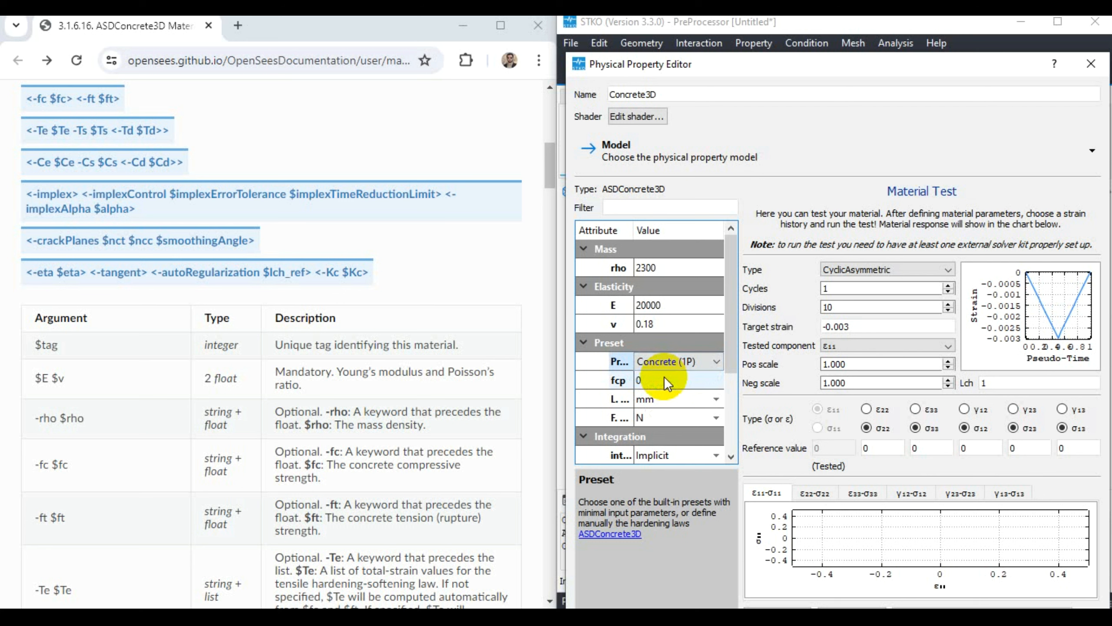
pyautogui.click(667, 360)
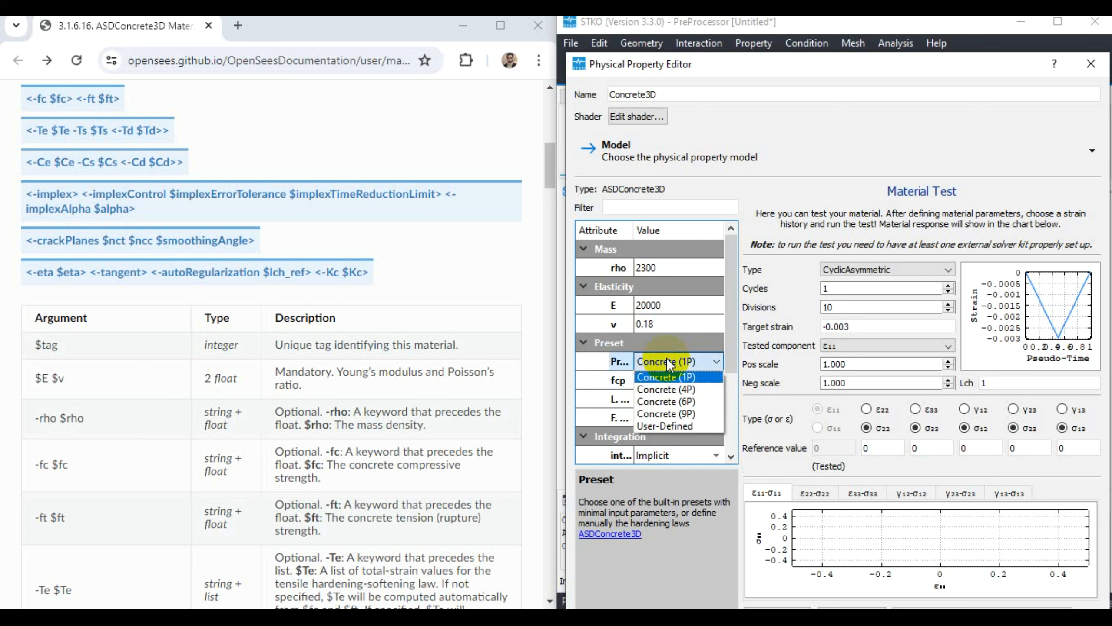
pyautogui.click(671, 387)
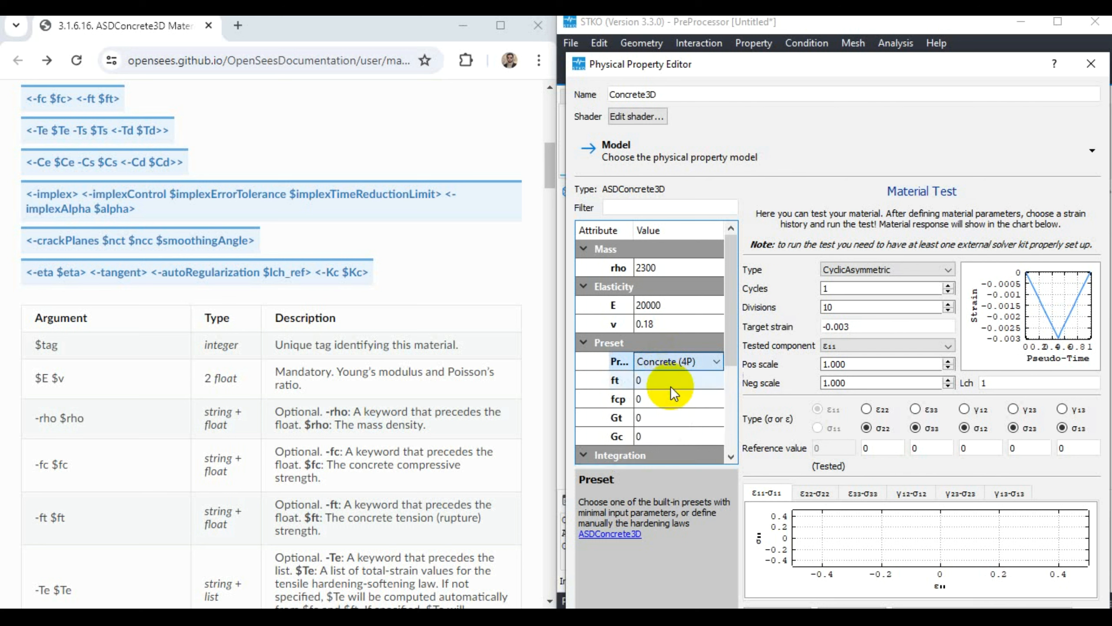
pyautogui.click(660, 360)
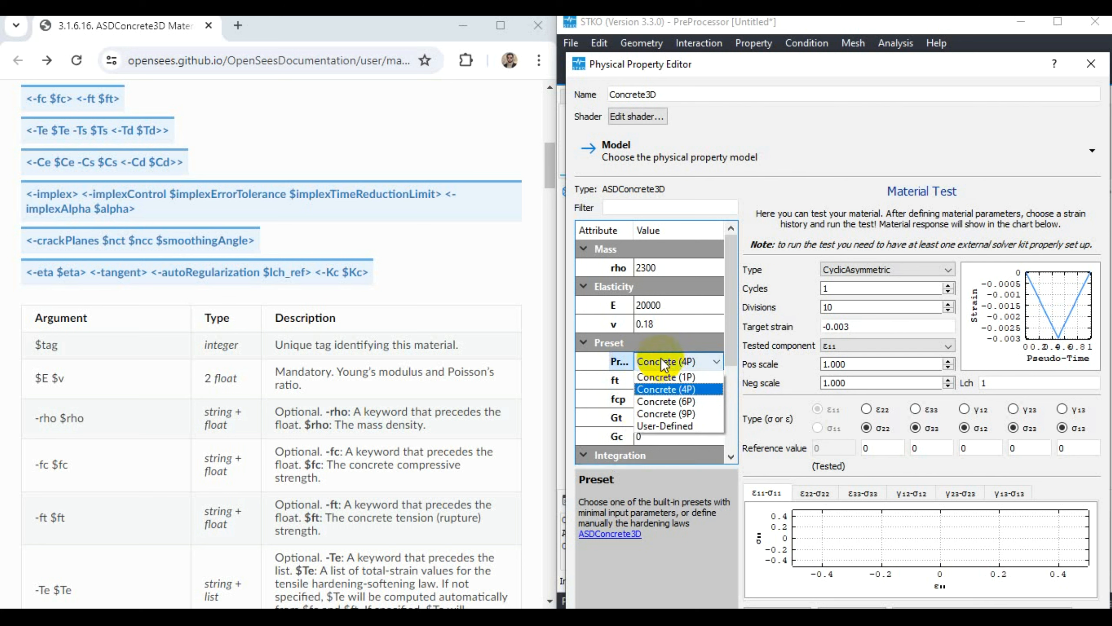
pyautogui.click(669, 406)
pyautogui.click(659, 362)
pyautogui.click(658, 362)
# - Examine the descriptions of ft, fcp, Gt, Gc, PScale Tension and PScale Compression, consulting the documentation's argument table
pyautogui.click(660, 380)
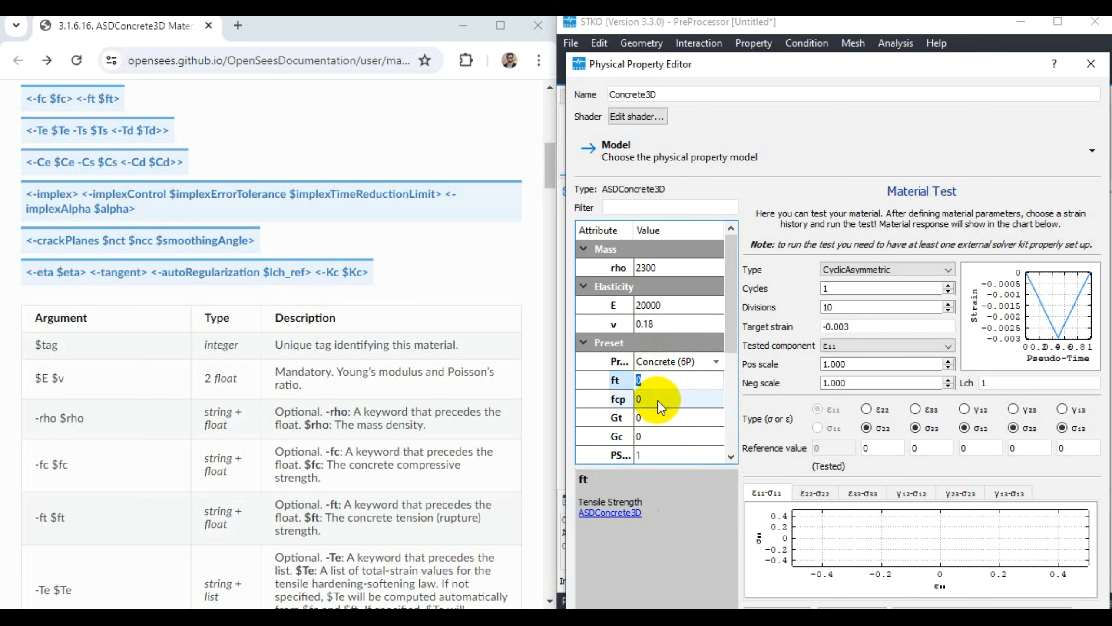
pyautogui.click(657, 400)
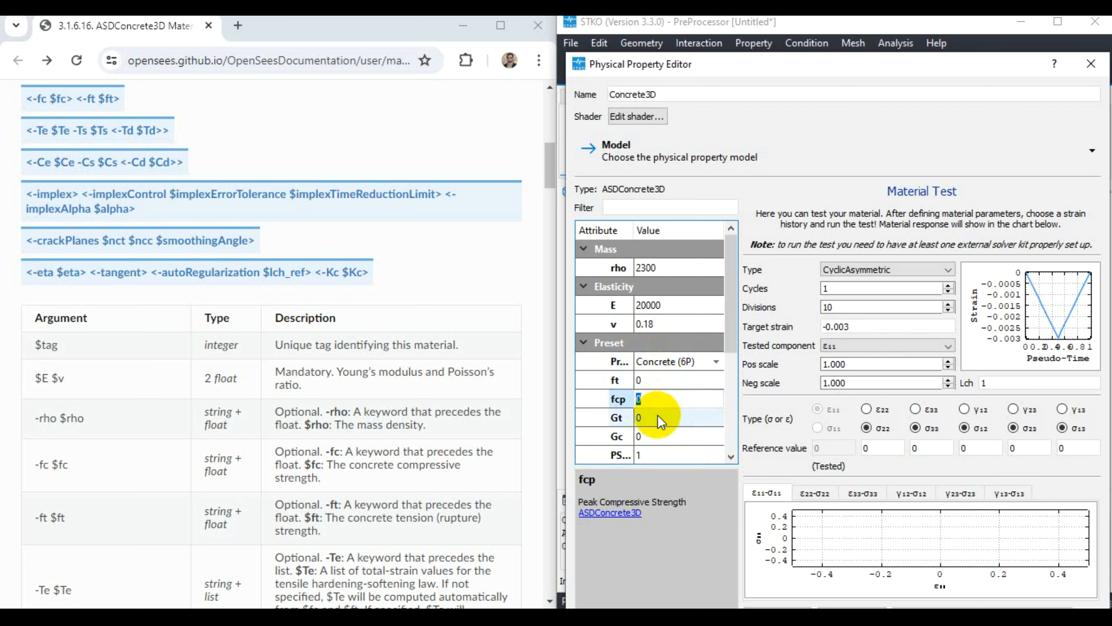
pyautogui.click(659, 416)
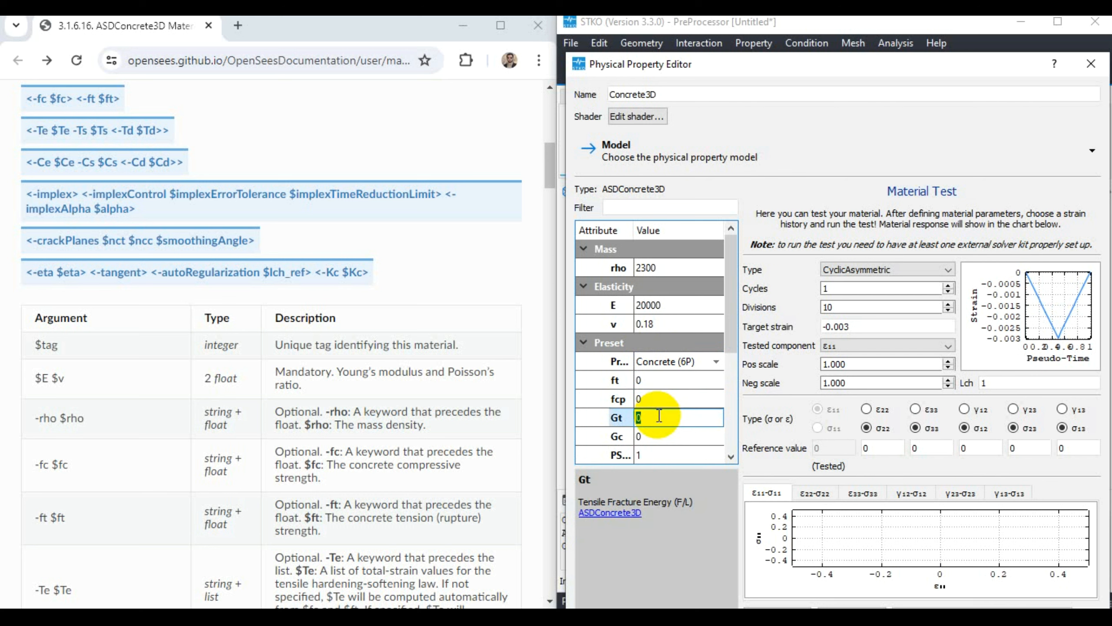
pyautogui.moveTo(732, 315); pyautogui.dragTo(743, 343)
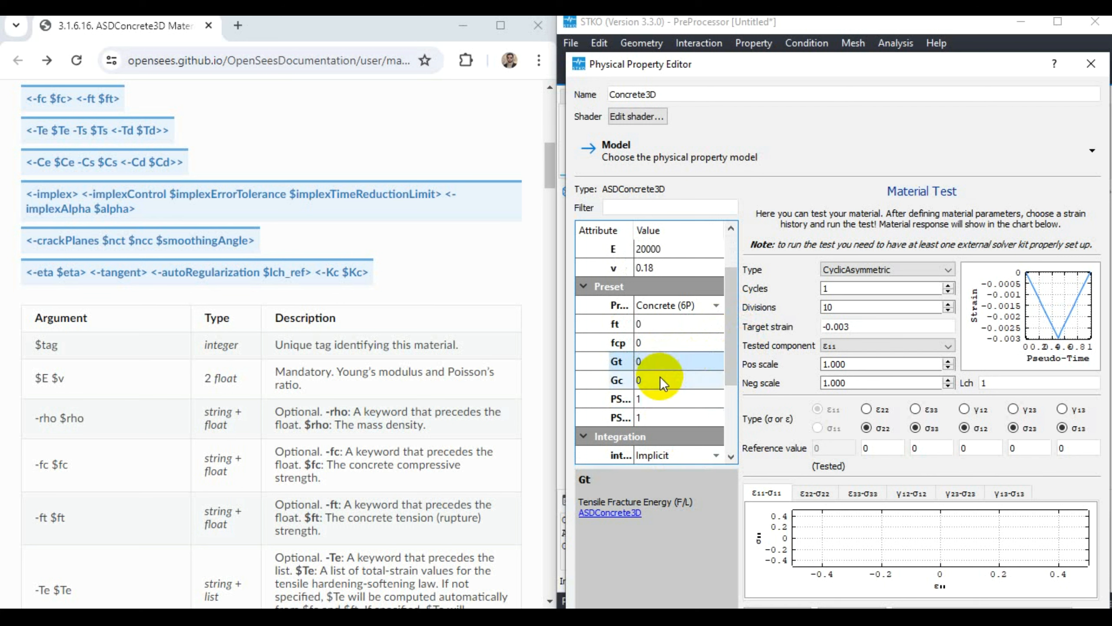
pyautogui.doubleClick(660, 378)
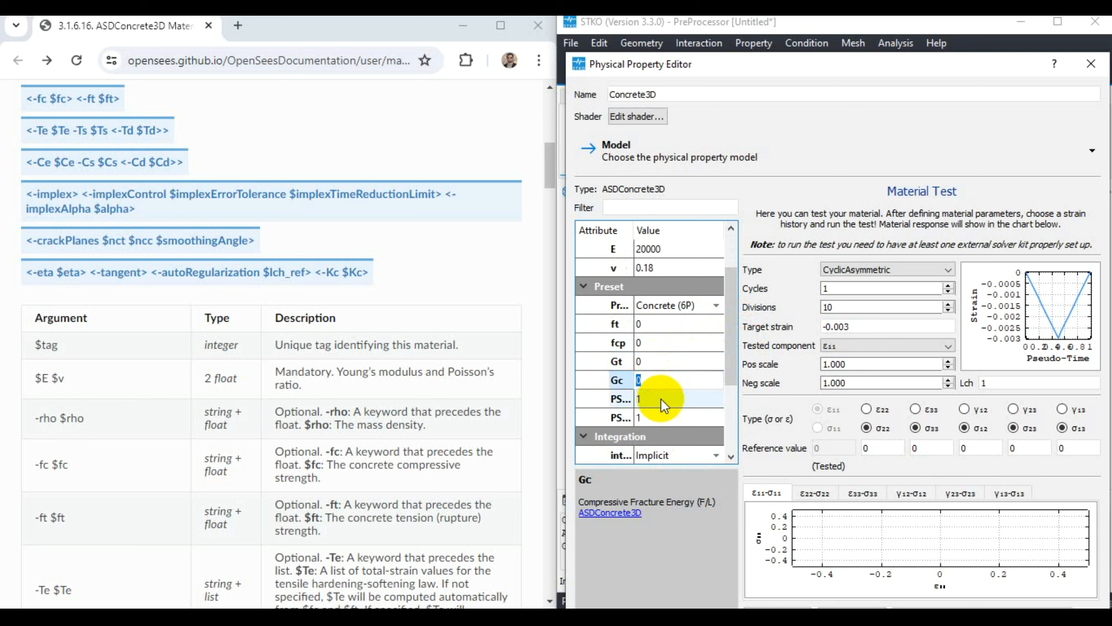
pyautogui.scroll(-3, 219, 452)
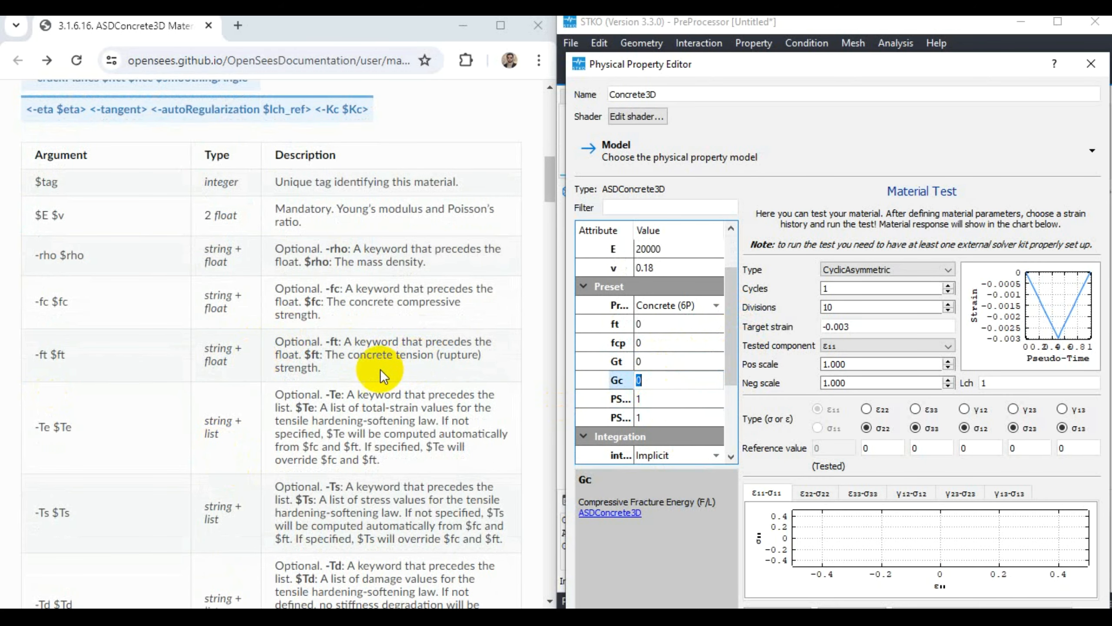
pyautogui.scroll(-3, 364, 373)
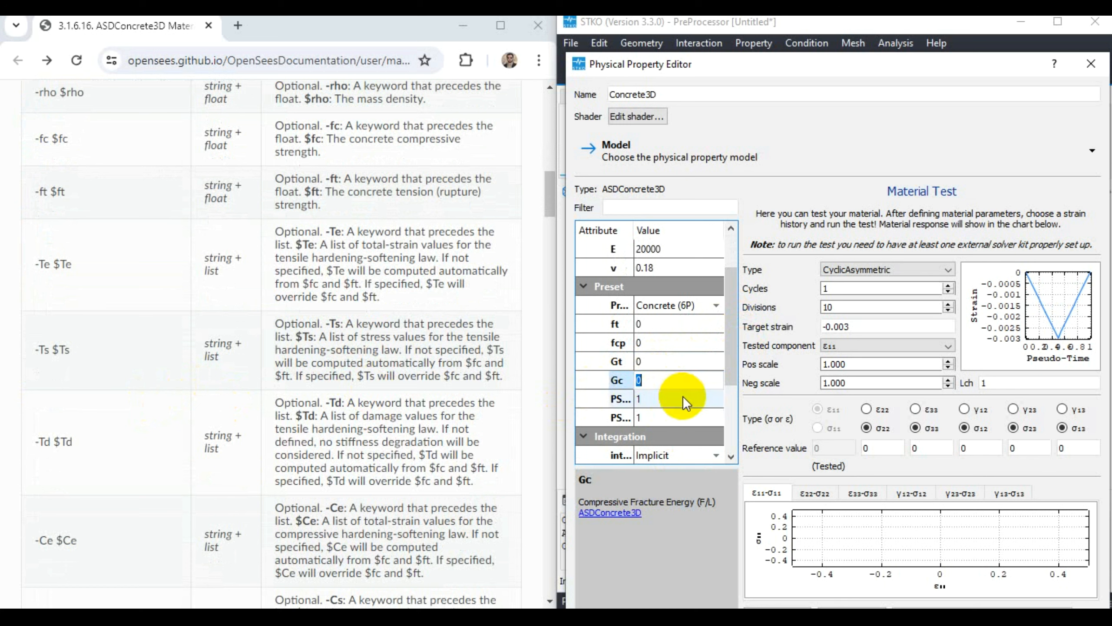
pyautogui.click(660, 397)
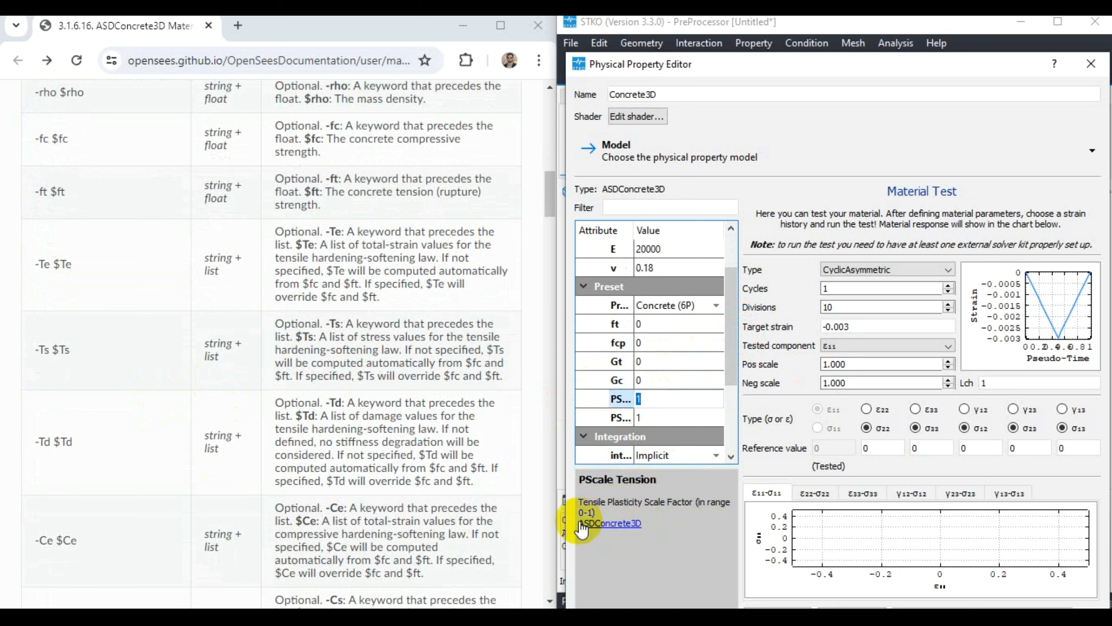
pyautogui.click(663, 414)
# - Try the -crackPlanes option to see its nct, ncc and smoothing angle parameters, and turn it off again
pyautogui.scroll(-2, 675, 402)
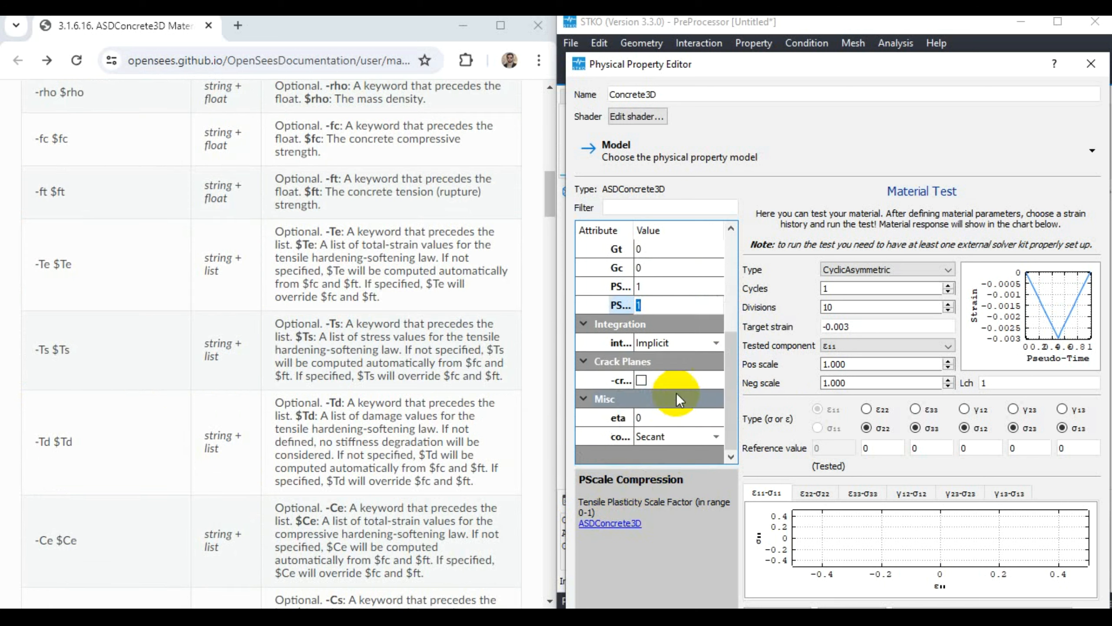
pyautogui.click(642, 381)
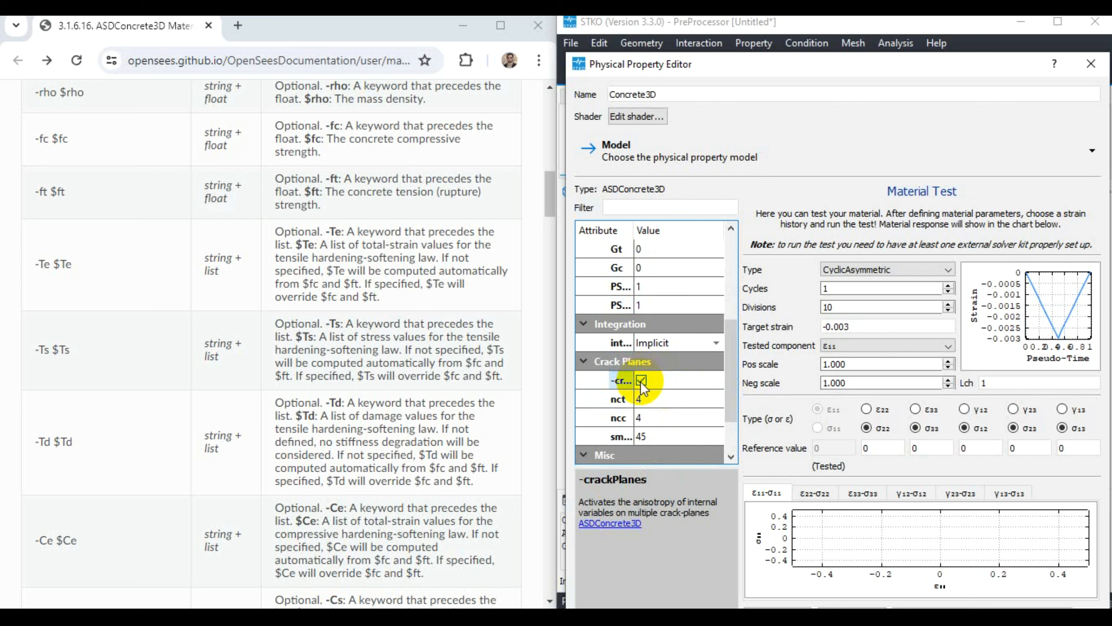
pyautogui.click(641, 381)
# - Try the IMPL-EX integration type to inspect its implexAlpha parameter, and restore the Implicit integration
pyautogui.click(649, 346)
pyautogui.click(653, 345)
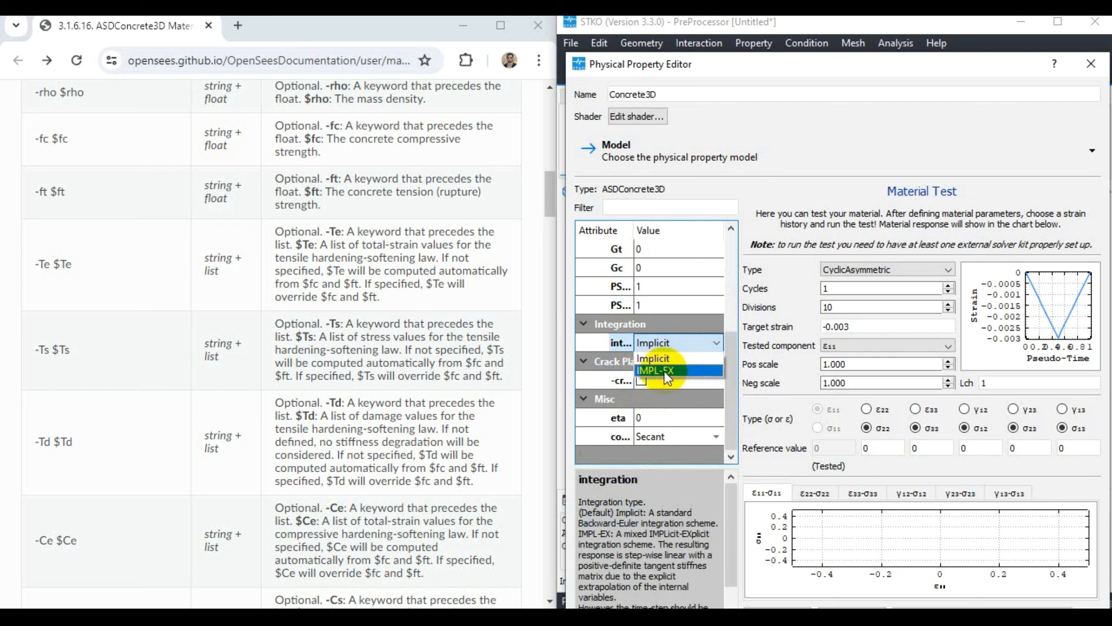
pyautogui.click(664, 371)
pyautogui.click(649, 360)
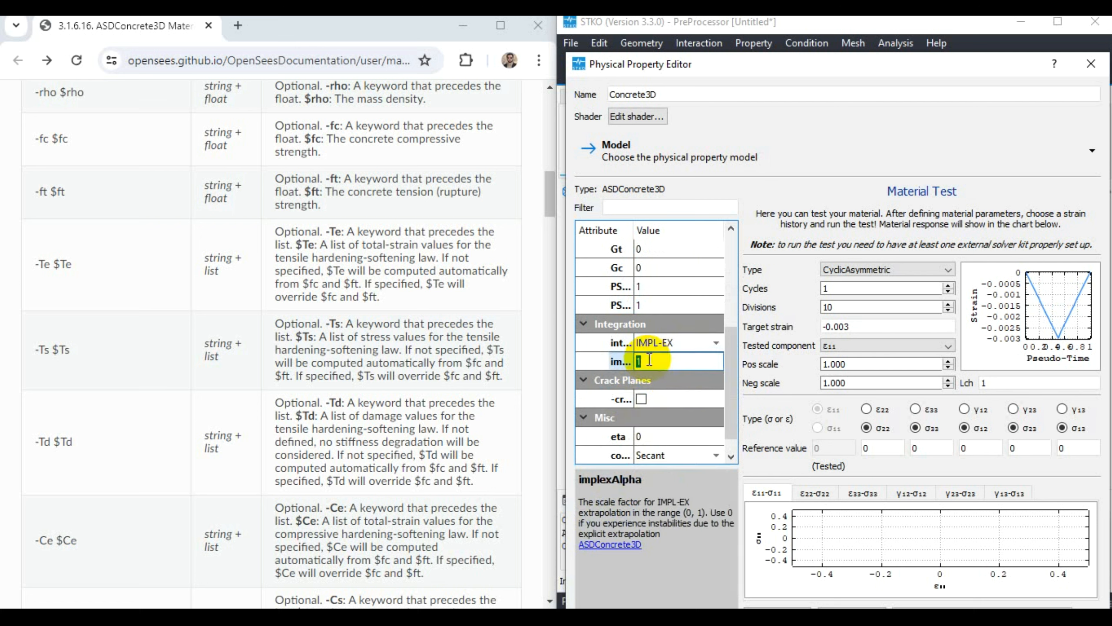
pyautogui.click(671, 345)
pyautogui.click(670, 349)
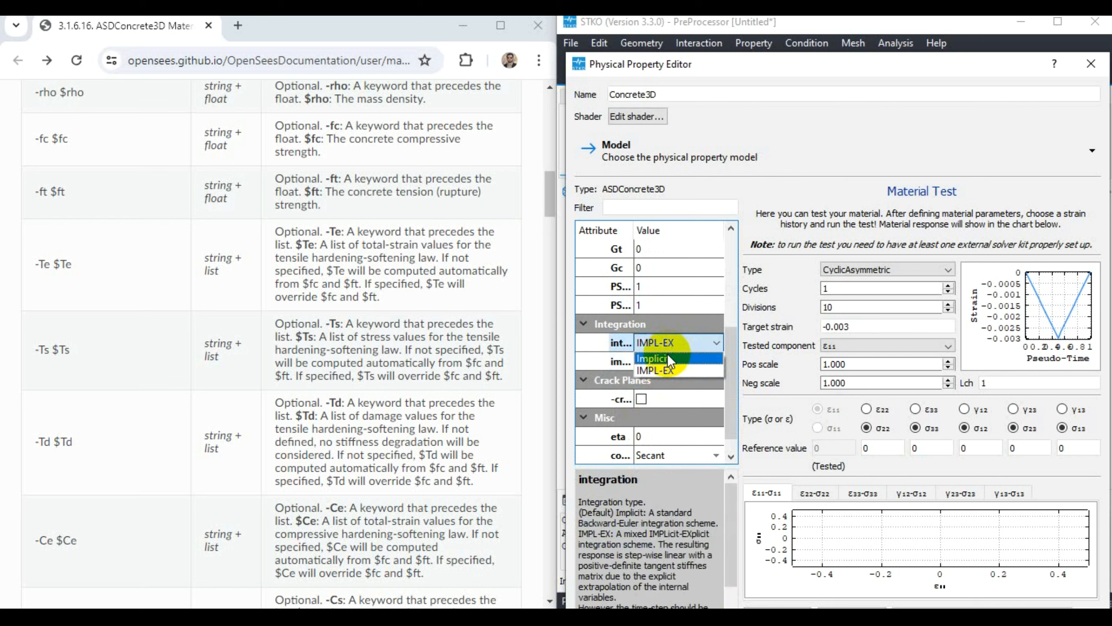
pyautogui.click(655, 356)
# - Review the descriptions of the constitutive tensor type and the viscosity parameter eta
pyautogui.click(652, 436)
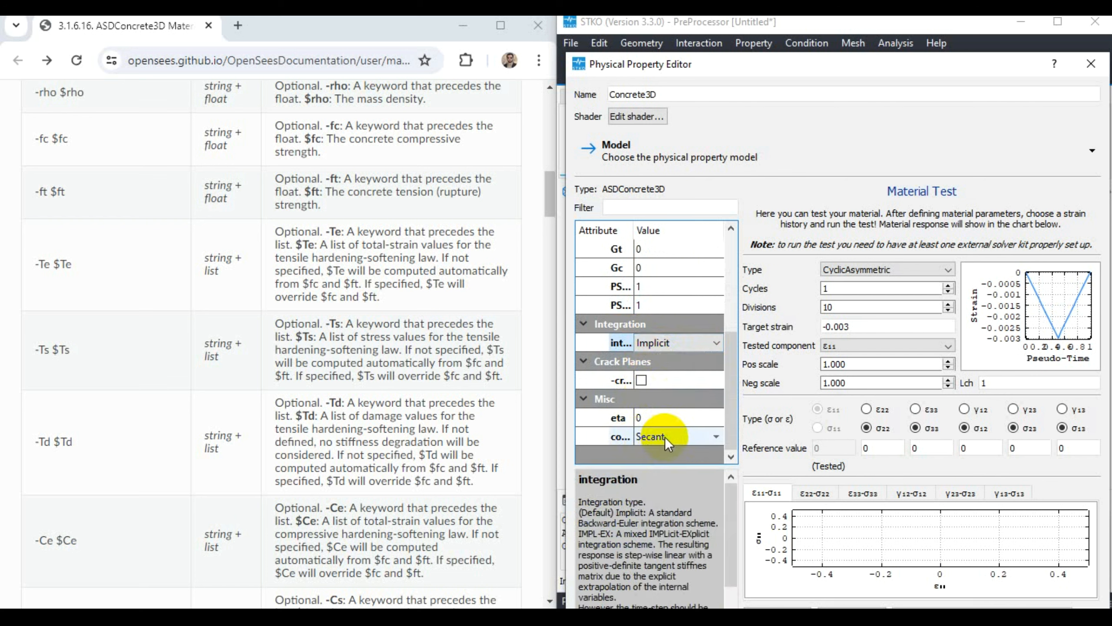
pyautogui.click(665, 436)
pyautogui.click(665, 436)
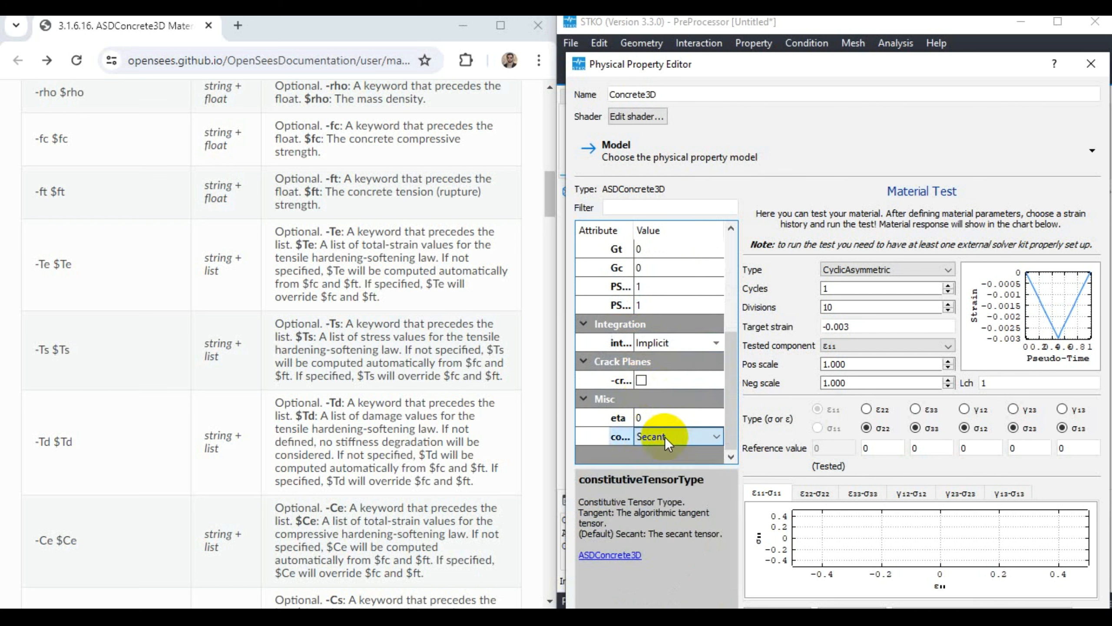
pyautogui.click(646, 416)
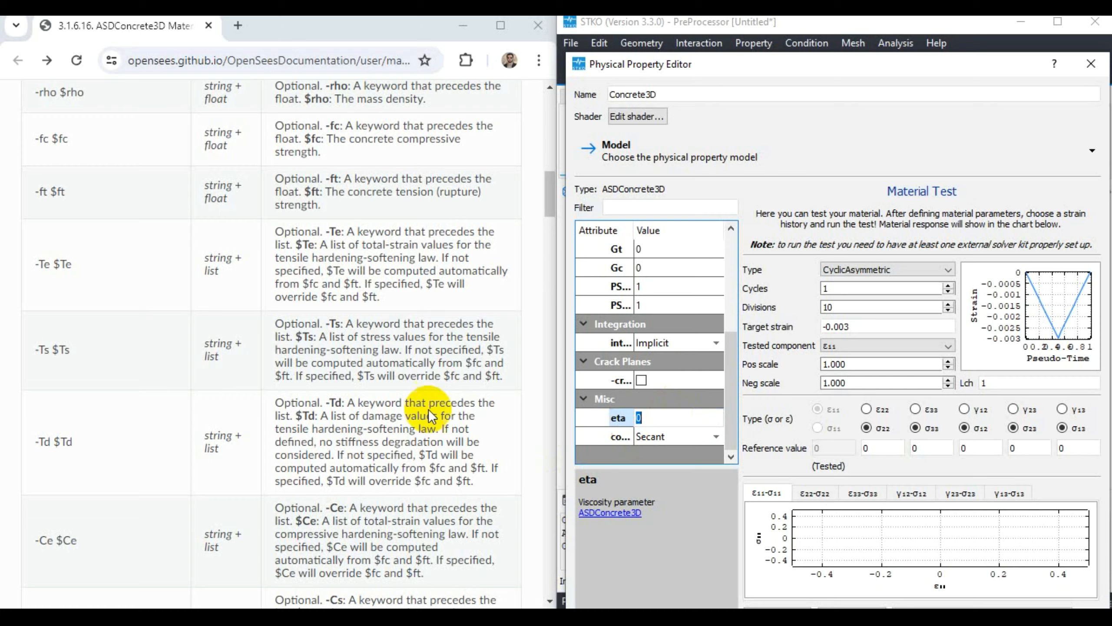
# - Read the documentation entries for -implex, -implexControl, -implexAlpha and -crackPlanes in the argument table
pyautogui.scroll(-10, 429, 423)
pyautogui.scroll(-4, 406, 388)
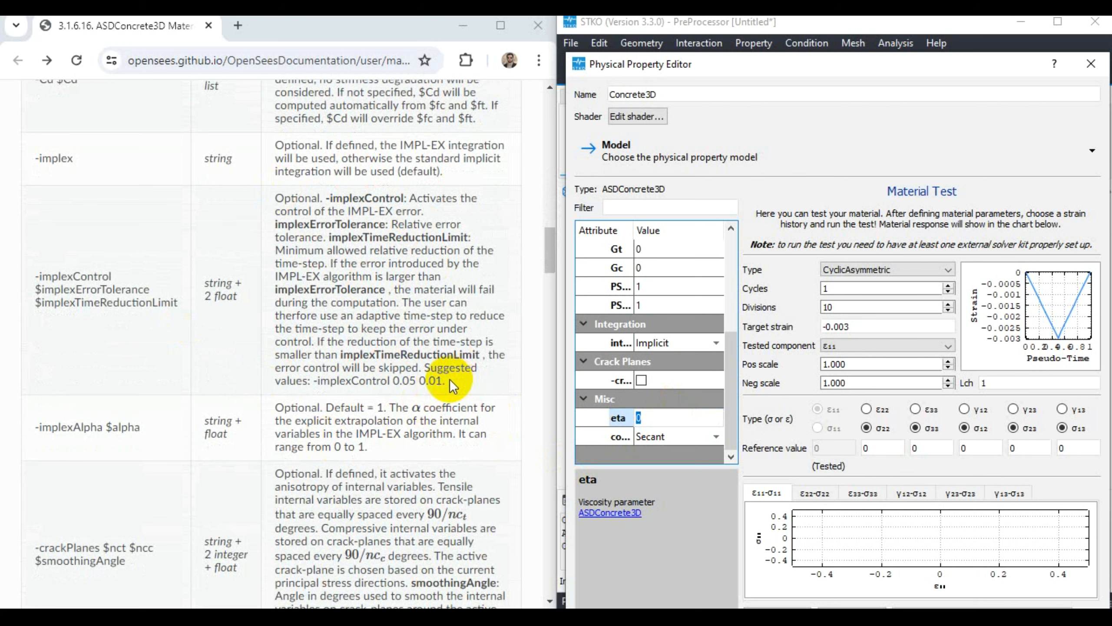
pyautogui.scroll(2, 438, 373)
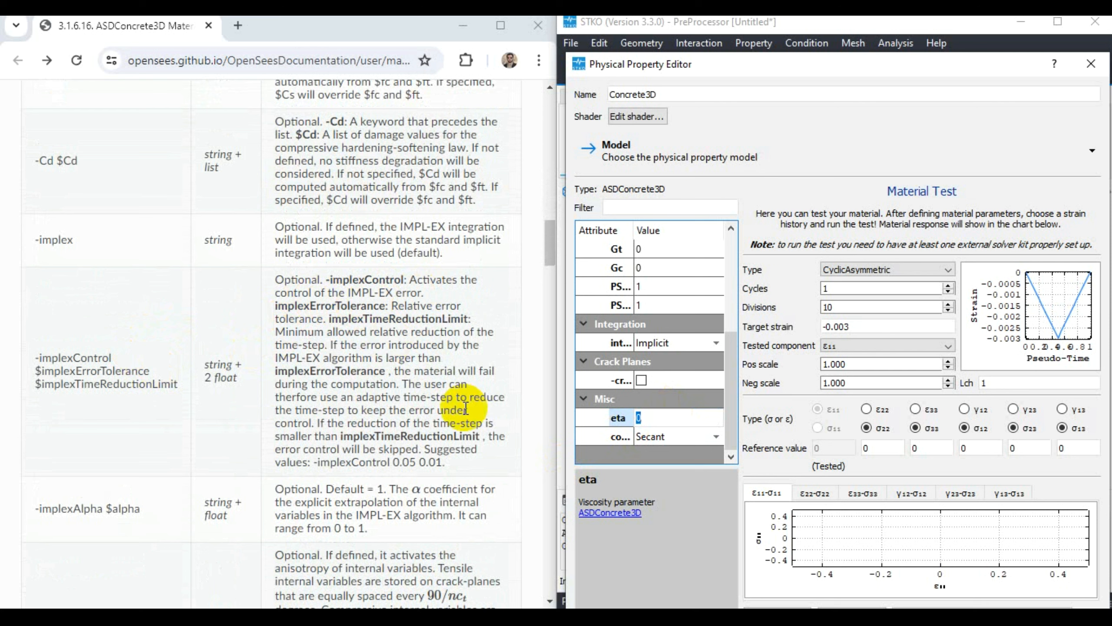
pyautogui.scroll(-2, 423, 420)
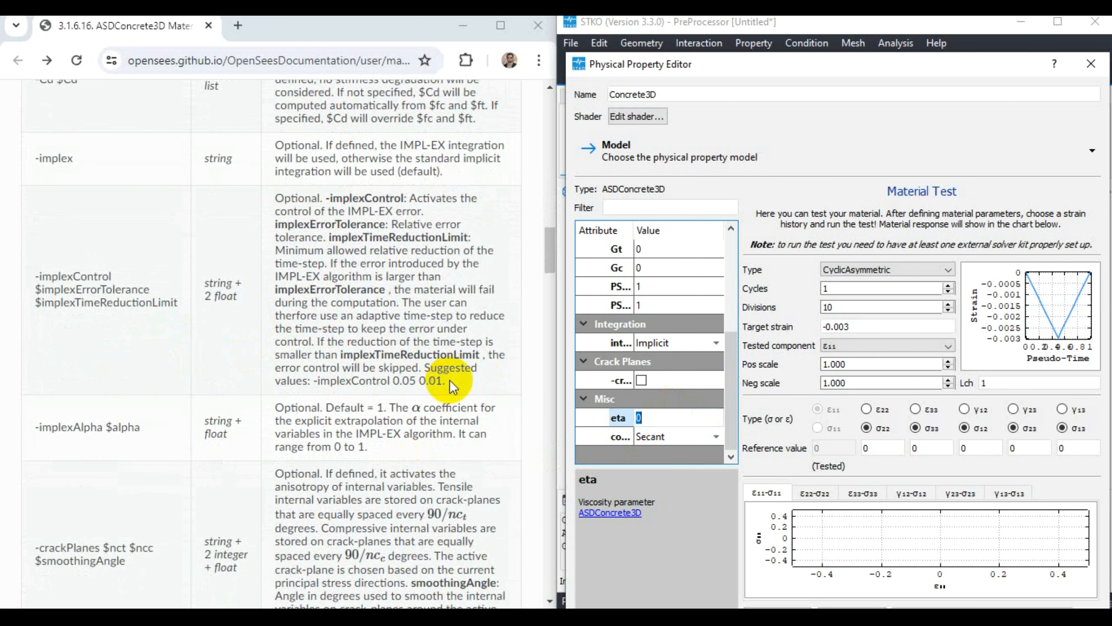
pyautogui.scroll(2, 389, 393)
pyautogui.scroll(-4, 380, 402)
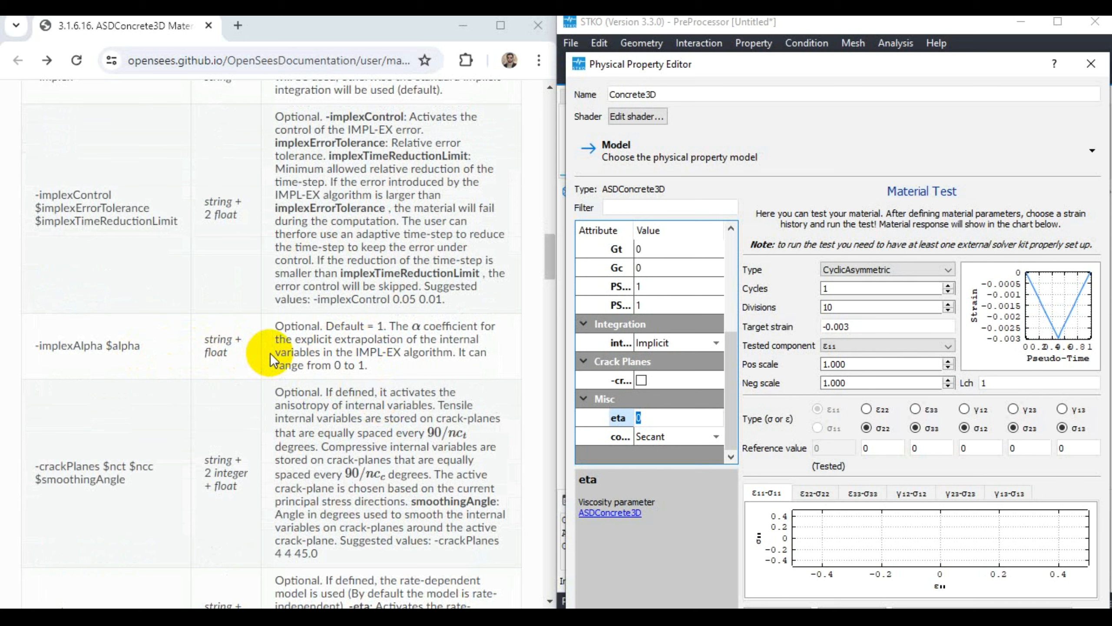
# - Activate the -crackPlanes option with Implicit integration for the material
pyautogui.click(666, 337)
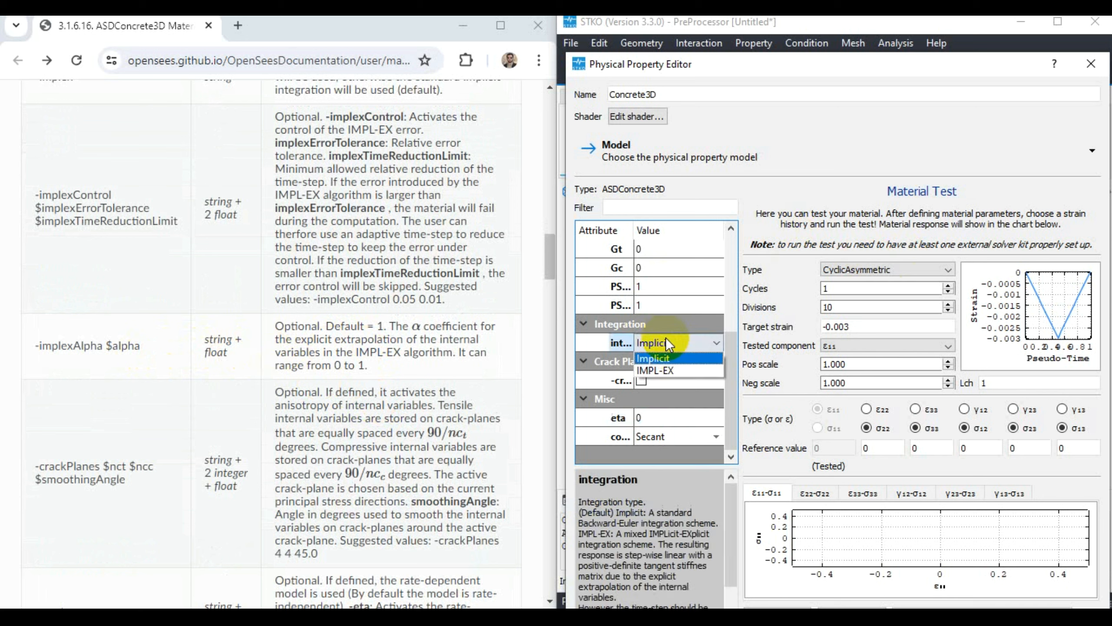
pyautogui.click(665, 377)
pyautogui.scroll(-1, 657, 406)
pyautogui.scroll(1, 659, 415)
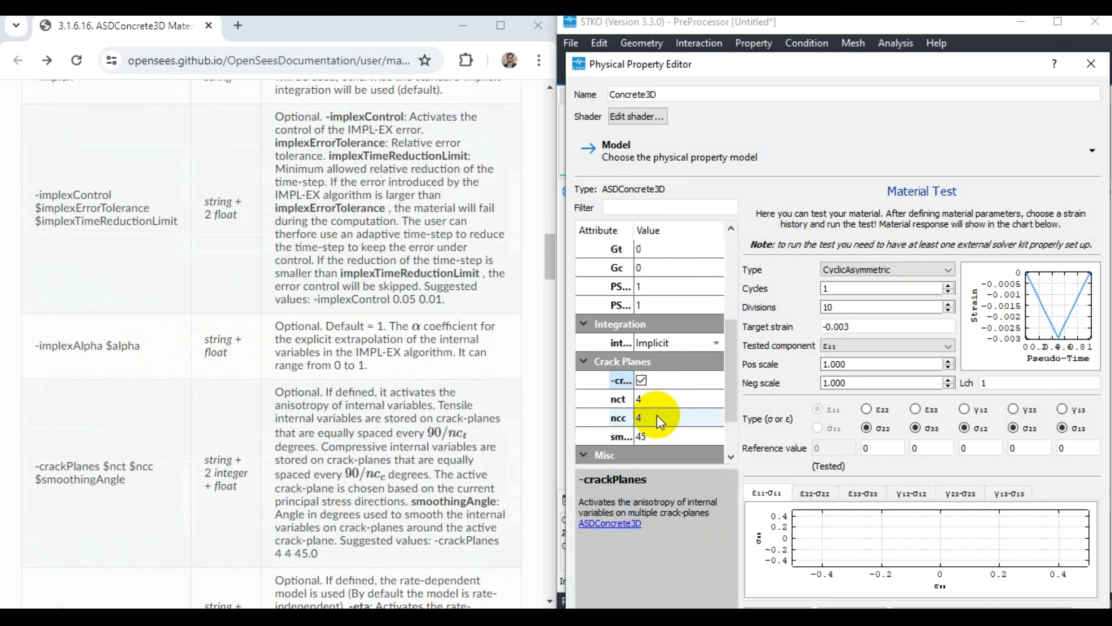
pyautogui.scroll(5, 657, 415)
pyautogui.scroll(-6, 675, 372)
# - Compare the crack plane, eta and constitutive tensor type settings with the documentation's -crackPlanes suggested values, -eta and -tangent entries
pyautogui.click(665, 435)
pyautogui.click(665, 431)
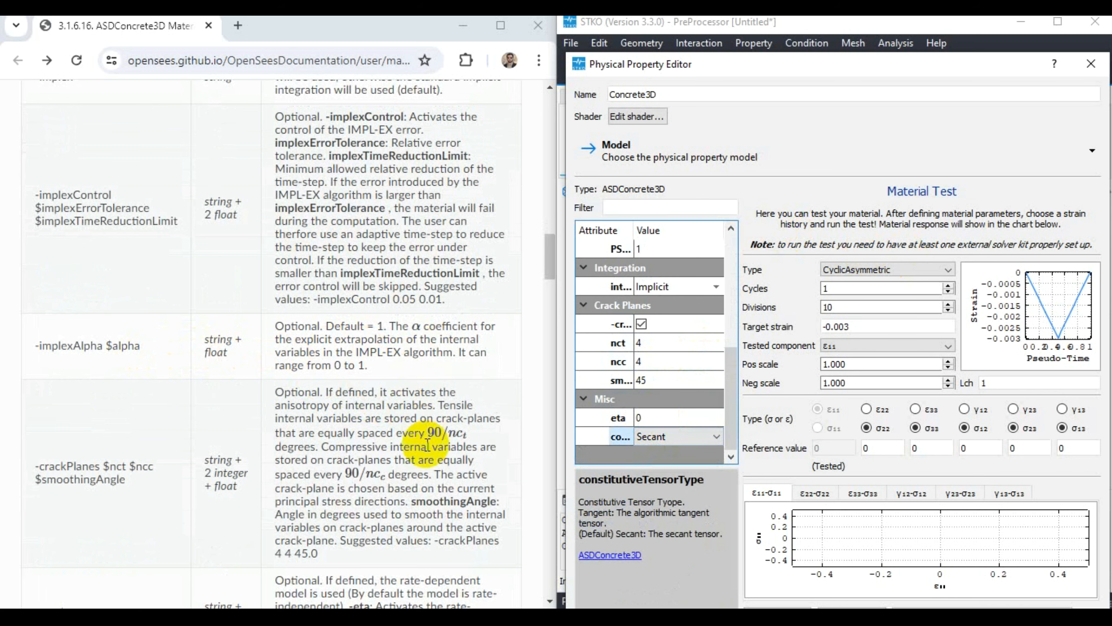
pyautogui.scroll(-3, 425, 445)
pyautogui.scroll(2, 378, 458)
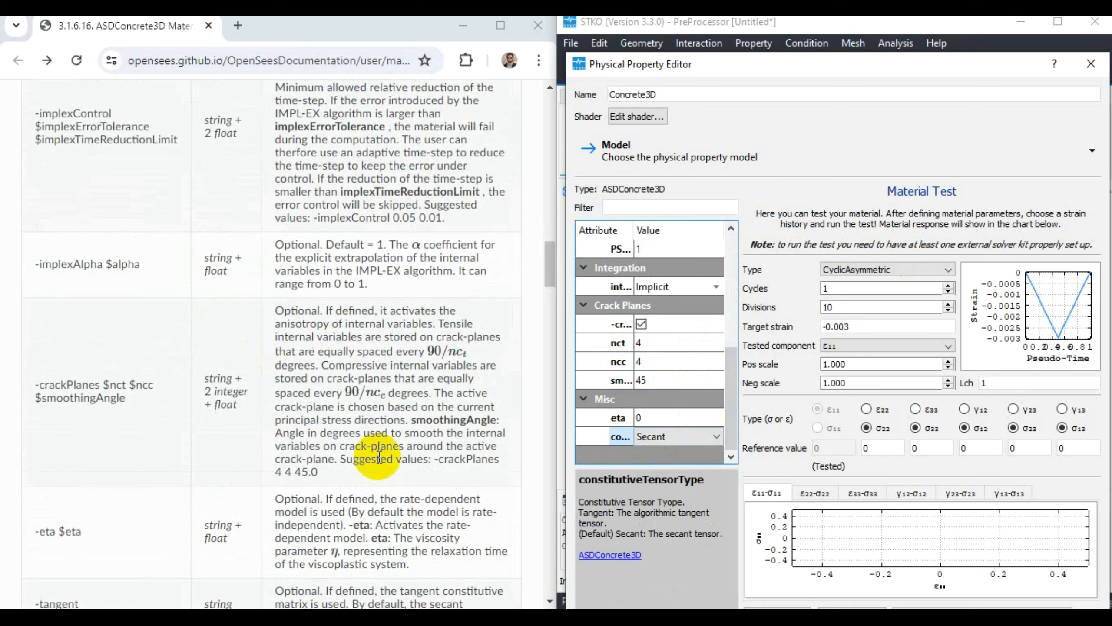
pyautogui.scroll(-3, 308, 462)
pyautogui.scroll(2, 315, 468)
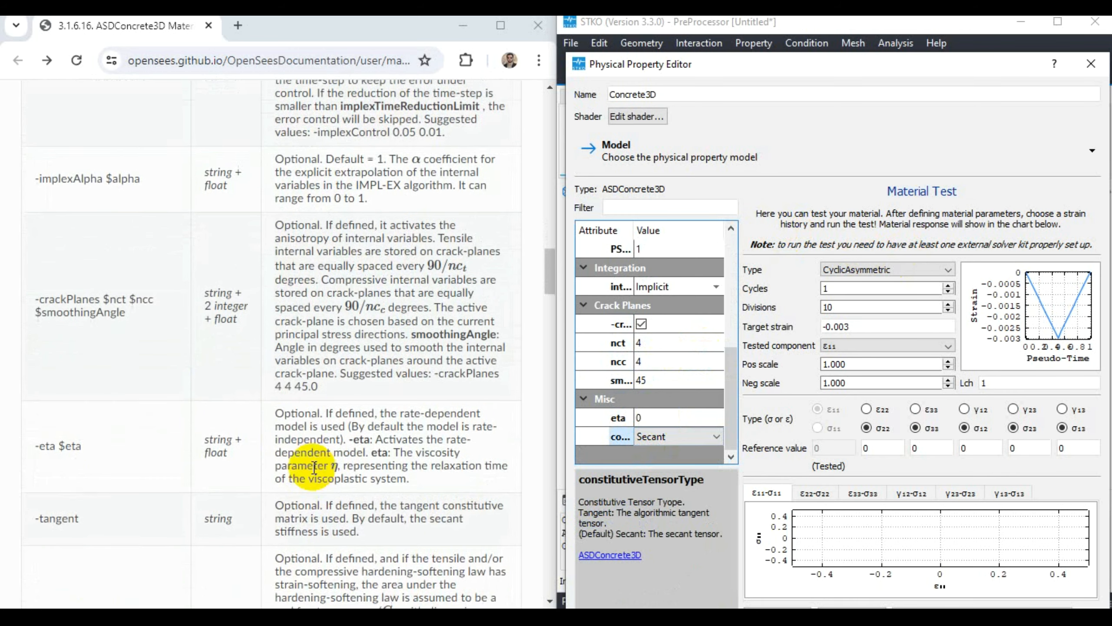
pyautogui.moveTo(322, 395); pyautogui.dragTo(272, 394)
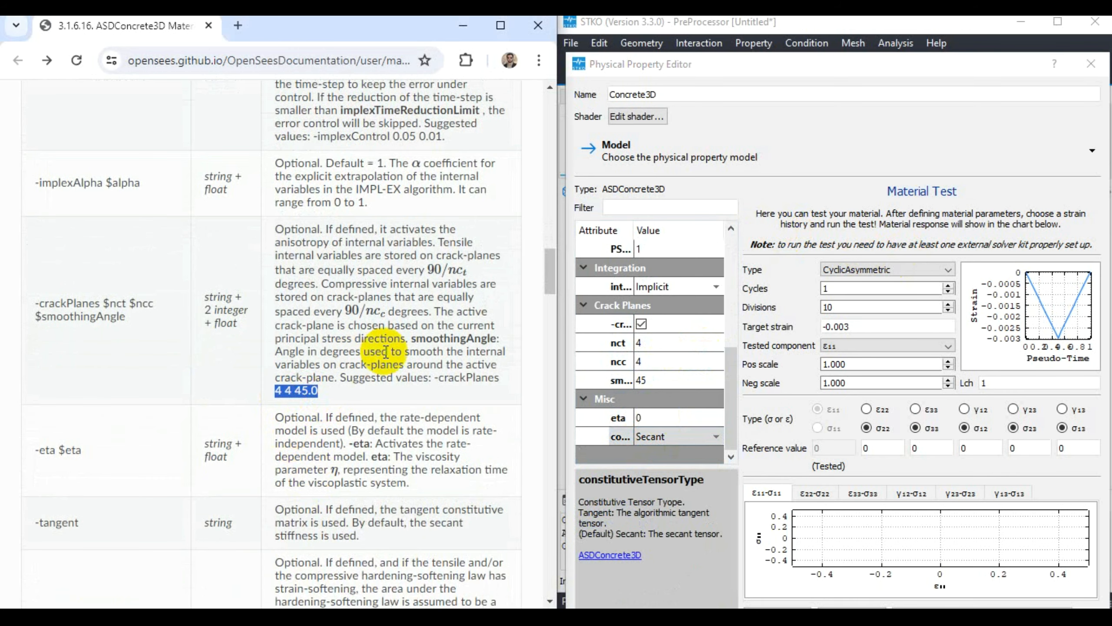
pyautogui.click(288, 393)
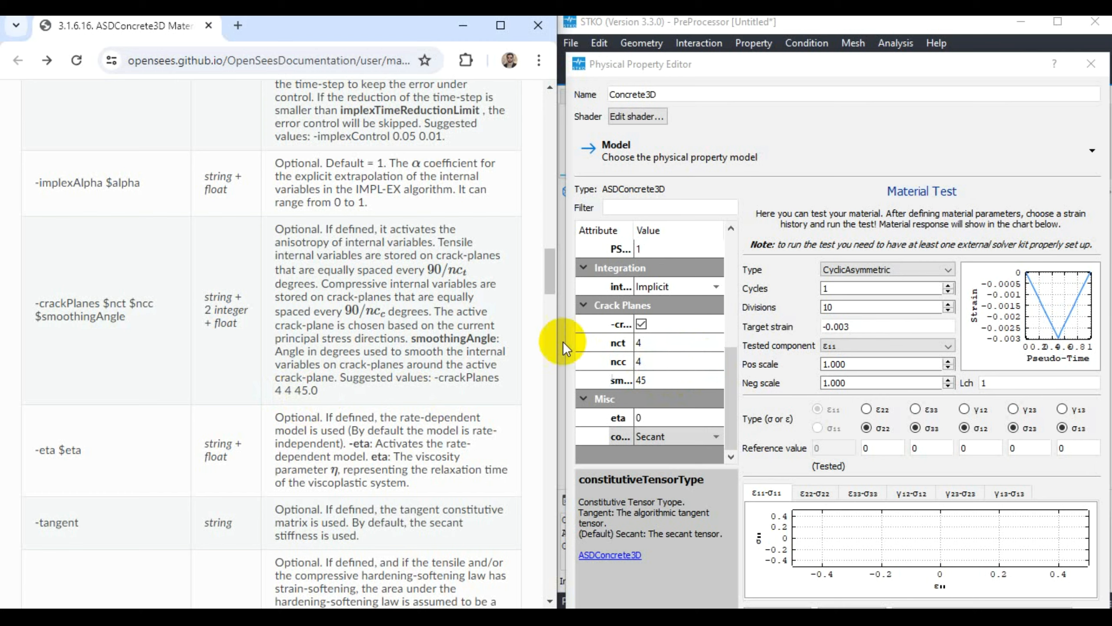
# - Review the density, Young's modulus and Poisson's ratio fields alongside the start of the documentation's argument table
pyautogui.scroll(-6, 388, 349)
pyautogui.scroll(15, 388, 350)
pyautogui.scroll(10, 388, 350)
pyautogui.scroll(-4, 390, 348)
pyautogui.scroll(3, 390, 349)
pyautogui.scroll(-8, 387, 351)
pyautogui.scroll(4, 700, 287)
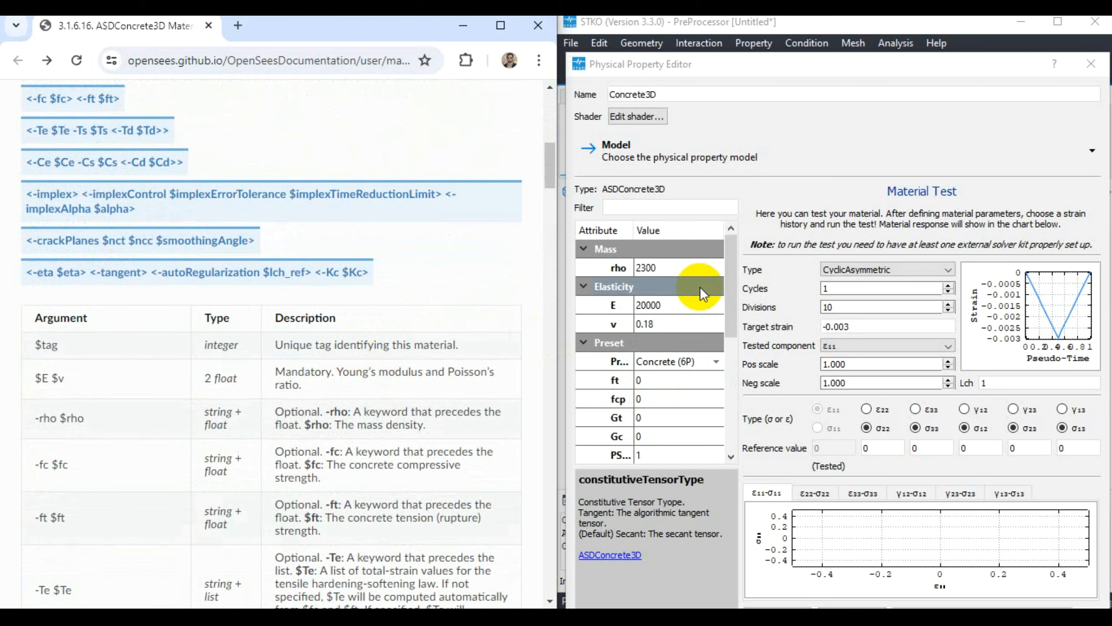
pyautogui.doubleClick(678, 267)
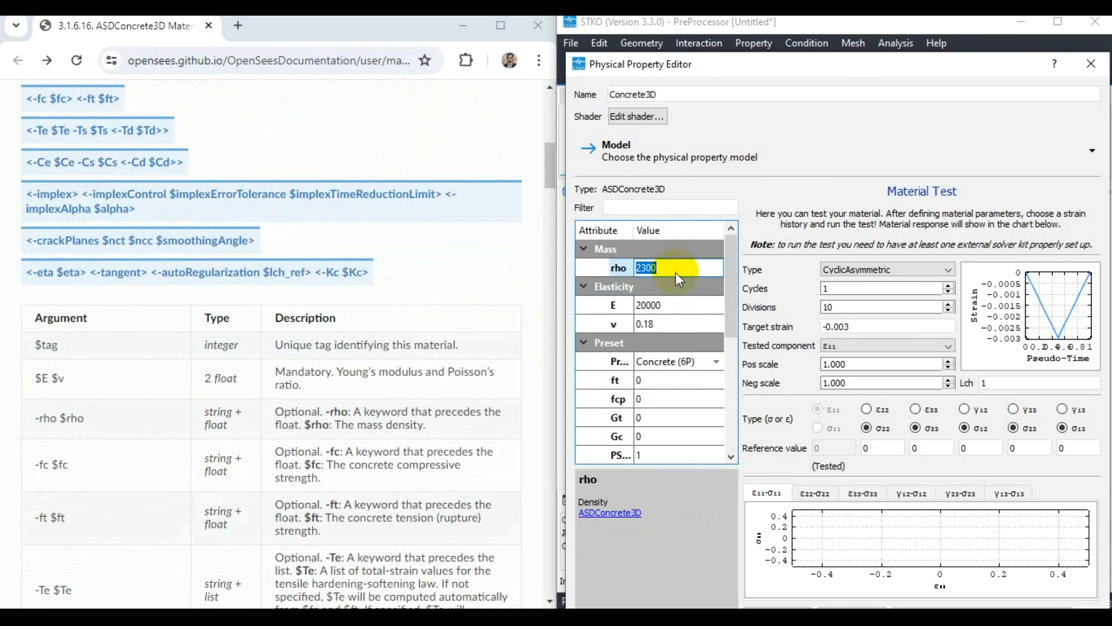
pyautogui.doubleClick(670, 303)
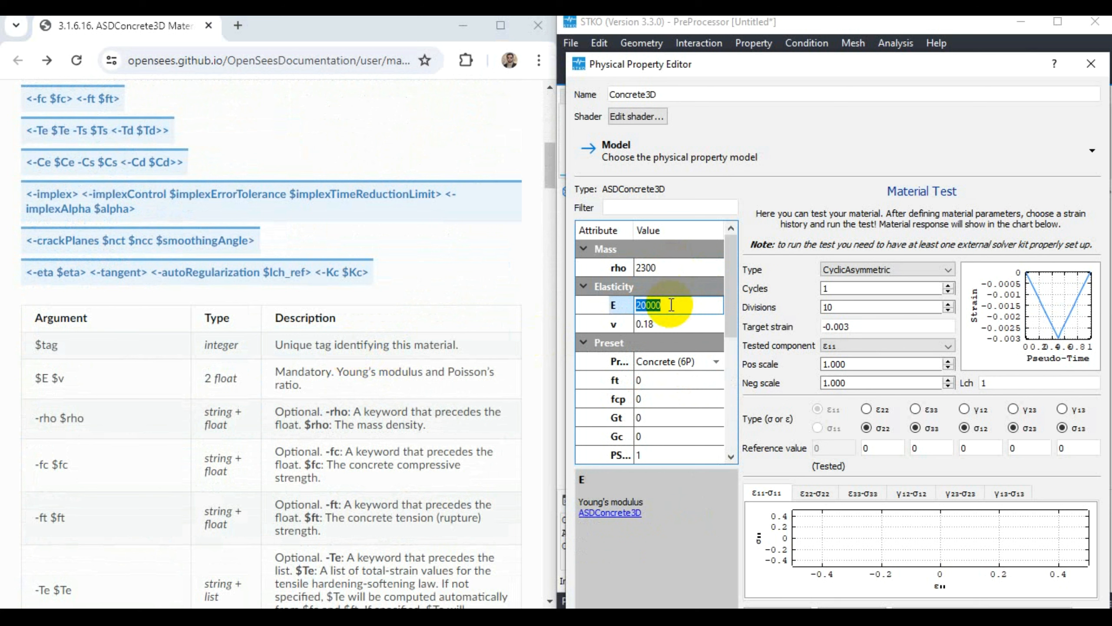
pyautogui.click(673, 323)
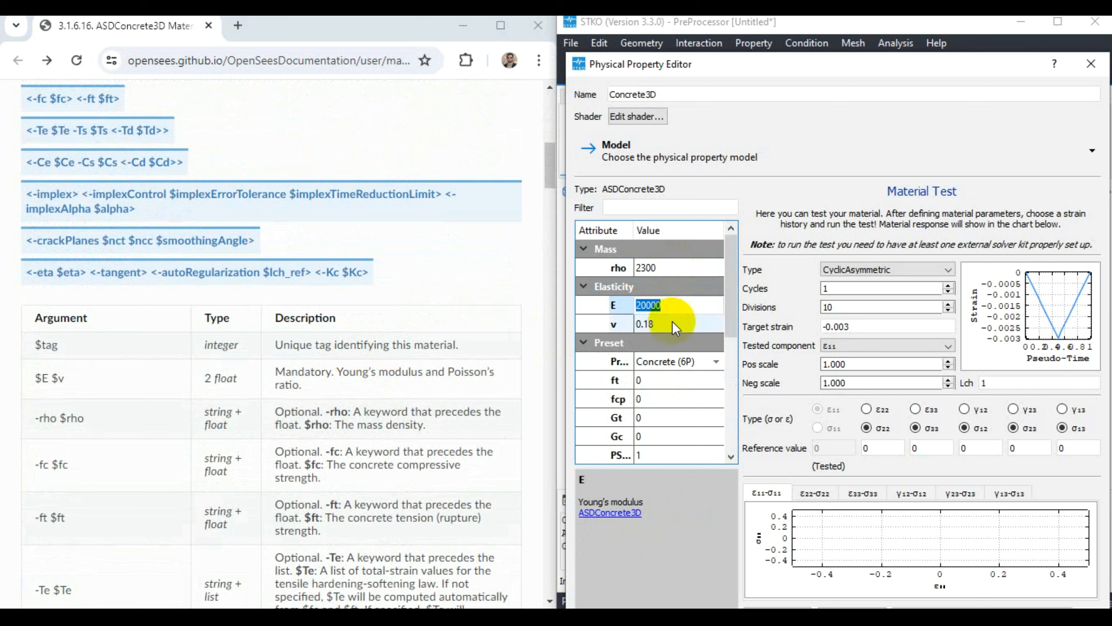
pyautogui.click(672, 324)
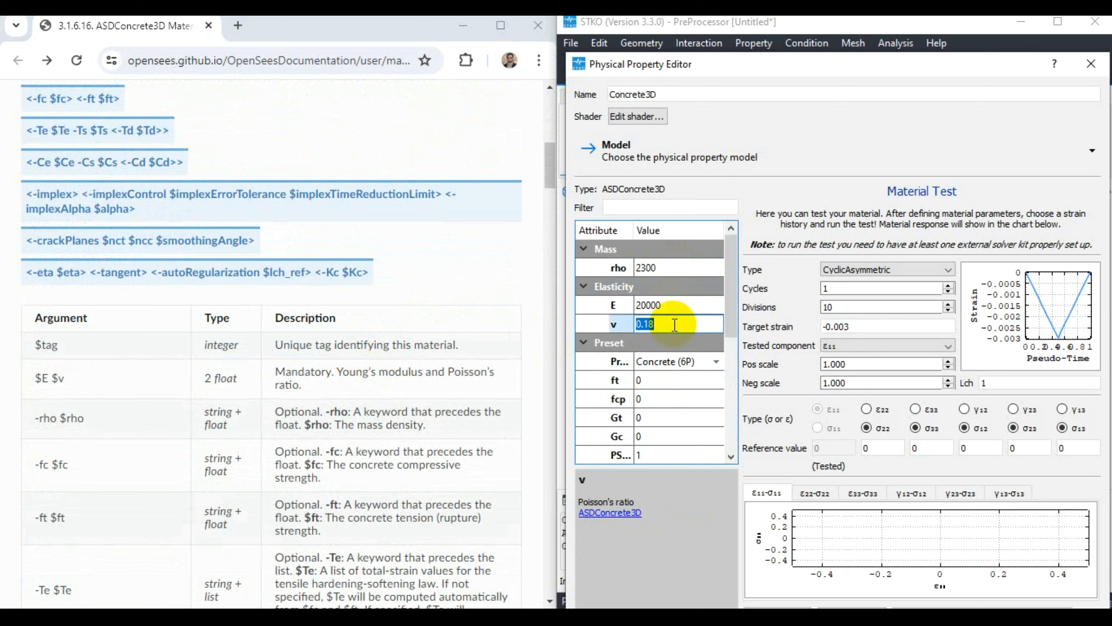
# - Switch the preset to Concrete (1P) and set the peak compressive strength fcp to 45
pyautogui.click(676, 362)
pyautogui.click(676, 363)
pyautogui.click(683, 375)
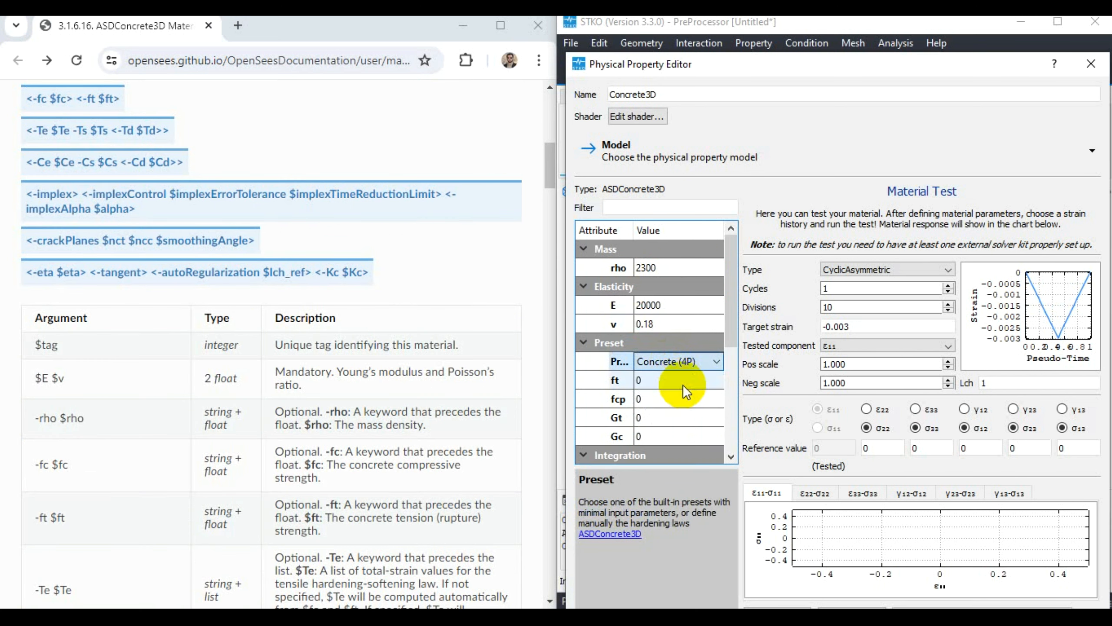
pyautogui.click(678, 365)
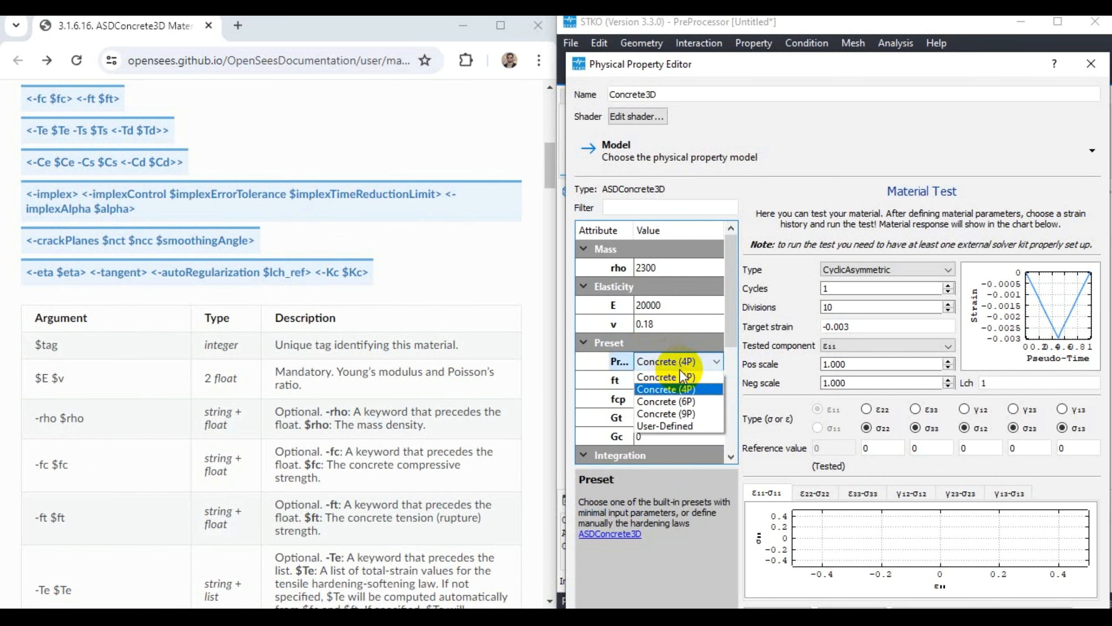
pyautogui.click(682, 374)
pyautogui.click(677, 380)
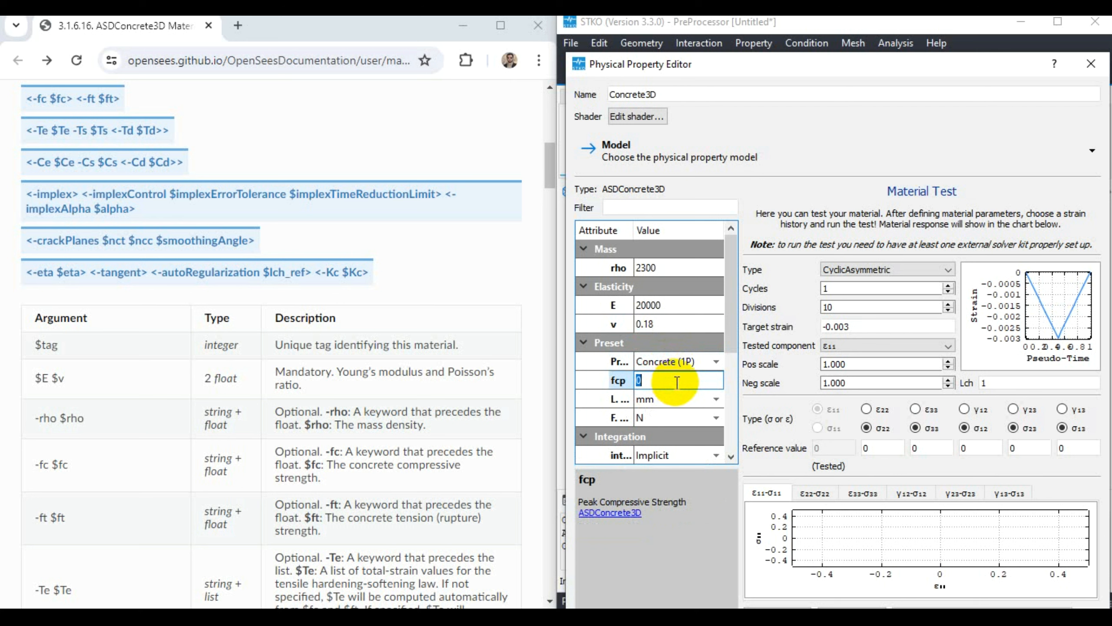
pyautogui.write('45')
pyautogui.press('Return')
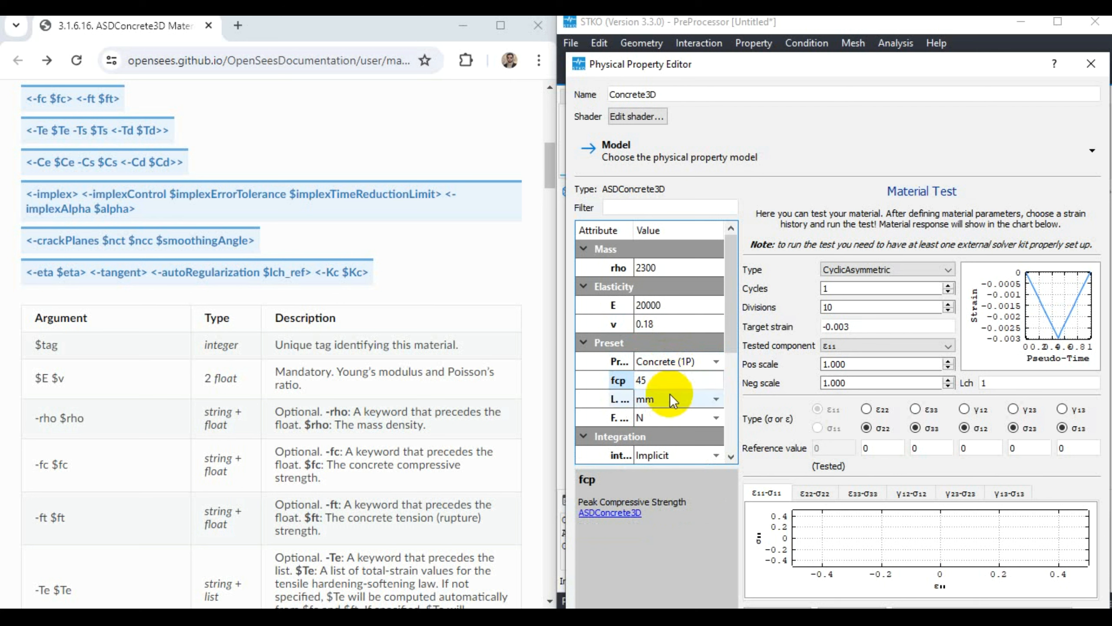
# - Check the preset's length and force units, the integration type and the number of tensile crack planes
pyautogui.click(655, 399)
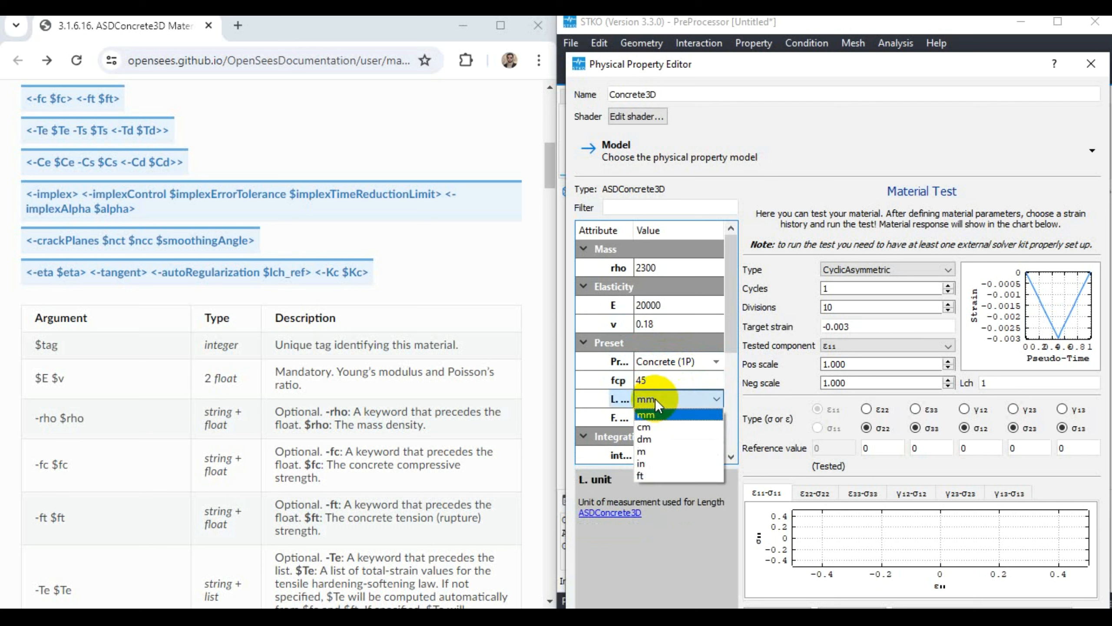
pyautogui.click(655, 398)
pyautogui.click(665, 416)
pyautogui.click(665, 417)
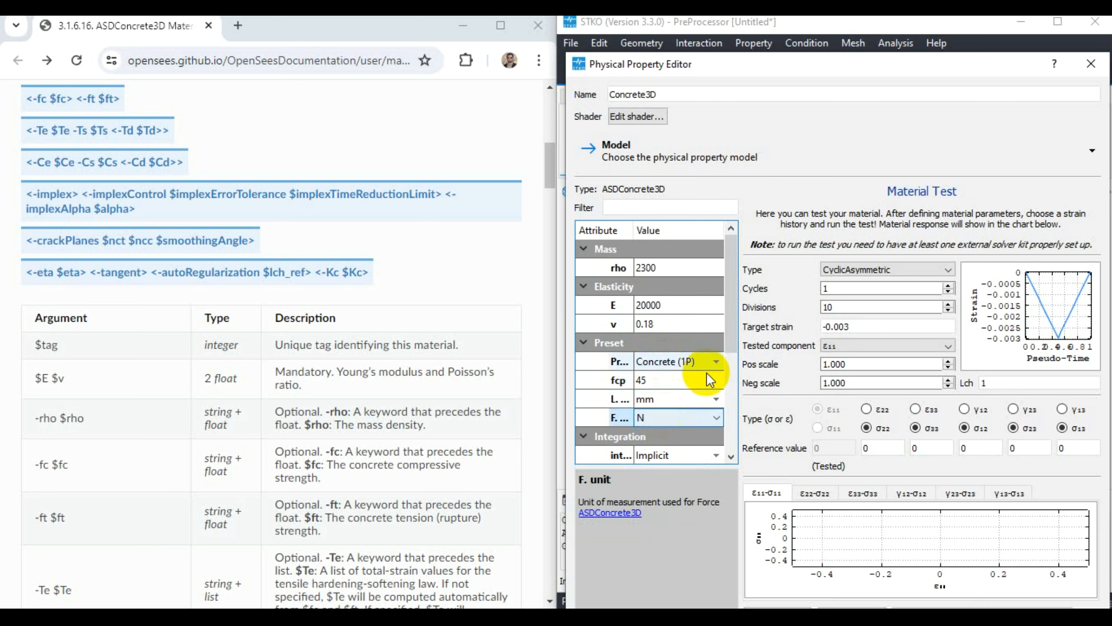
pyautogui.scroll(-2, 735, 333)
pyautogui.click(643, 404)
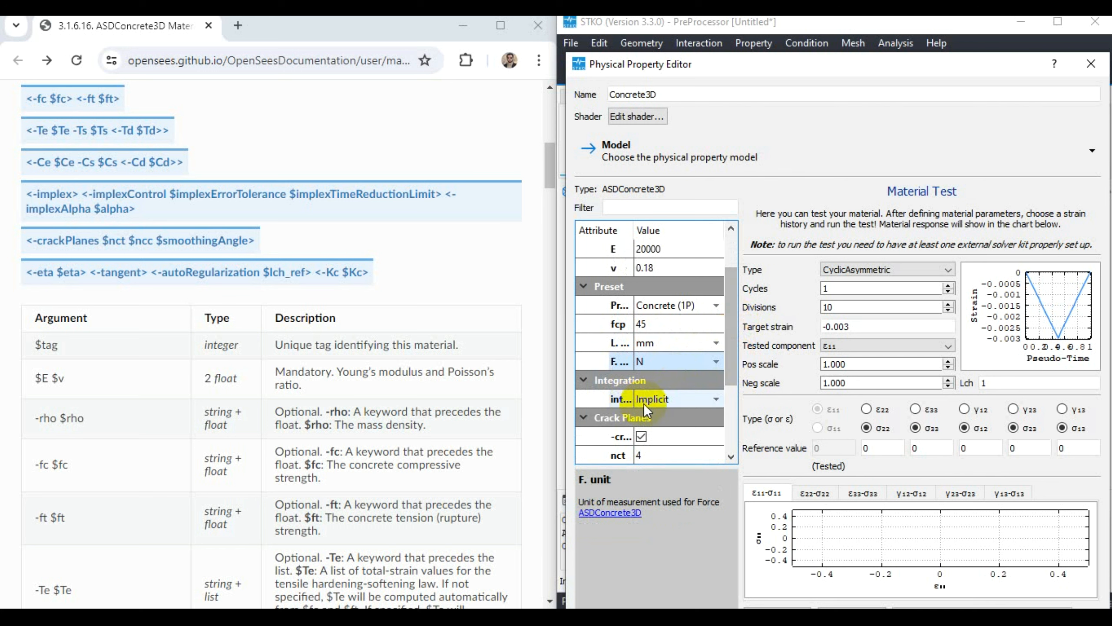
pyautogui.click(653, 402)
pyautogui.click(654, 402)
pyautogui.moveTo(737, 328); pyautogui.dragTo(735, 379)
pyautogui.click(650, 380)
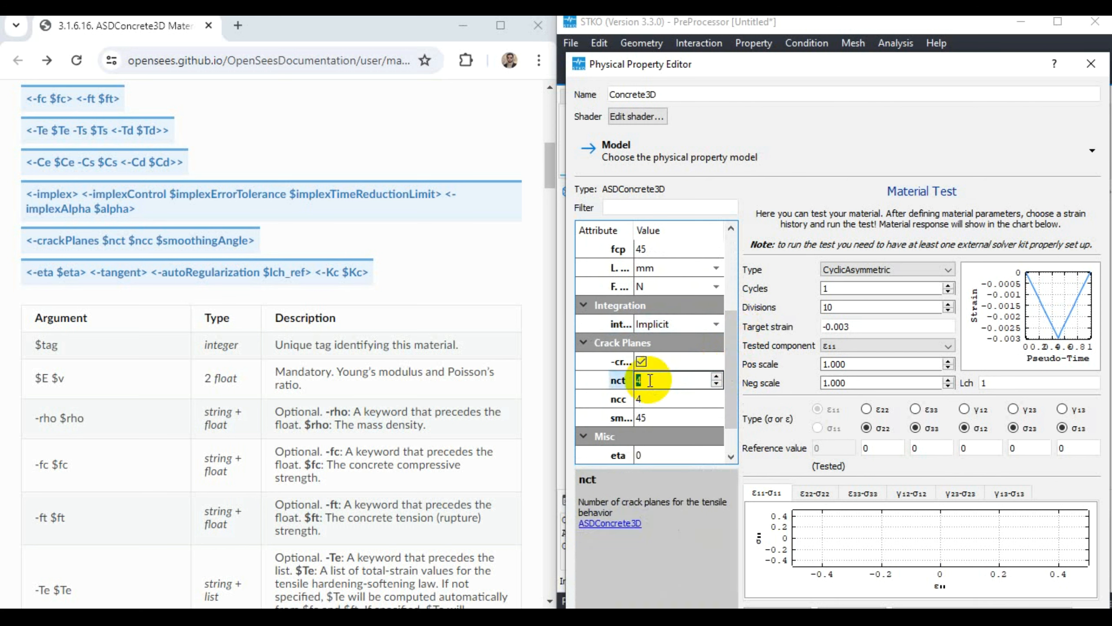
# - Read the documentation's argument table down to the -autoRegularization and -Kc entries
pyautogui.scroll(-5, 343, 494)
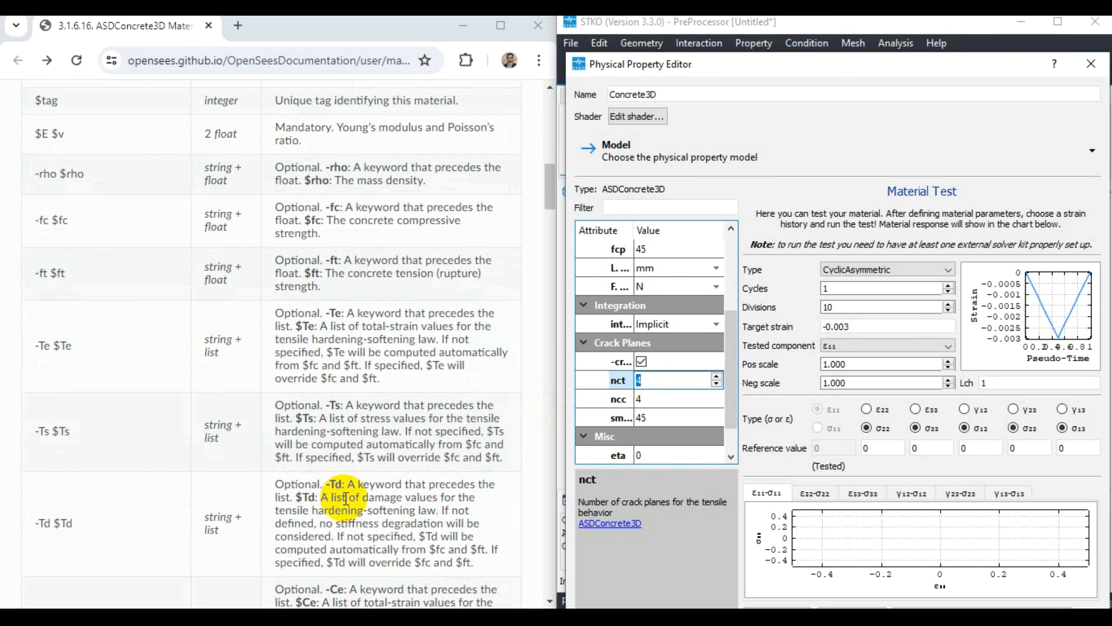
pyautogui.scroll(-12, 346, 499)
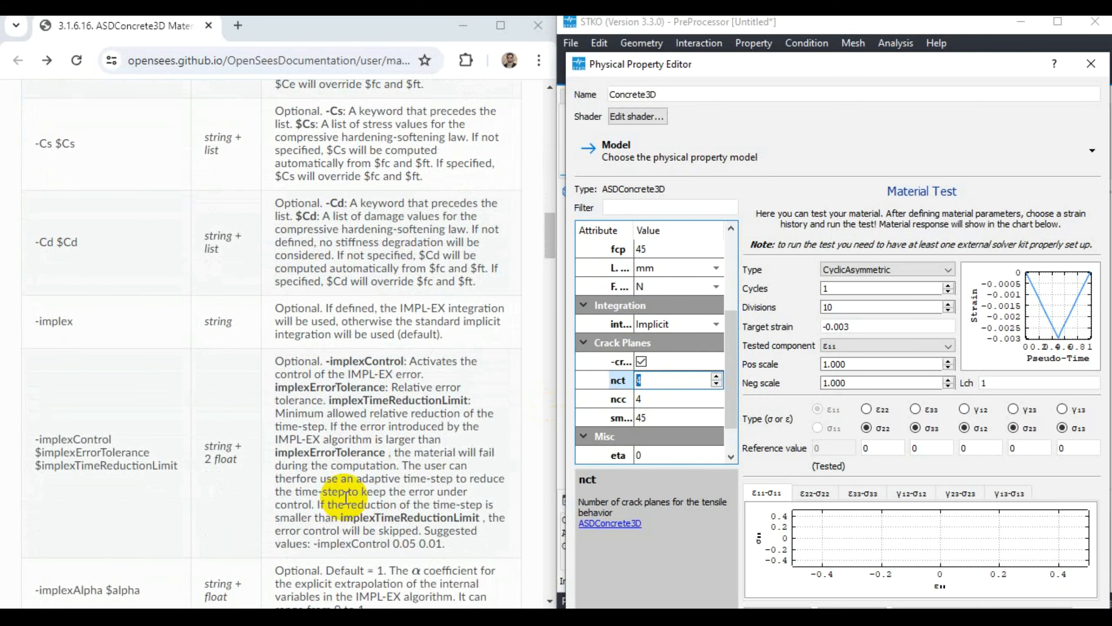
pyautogui.scroll(-2, 346, 499)
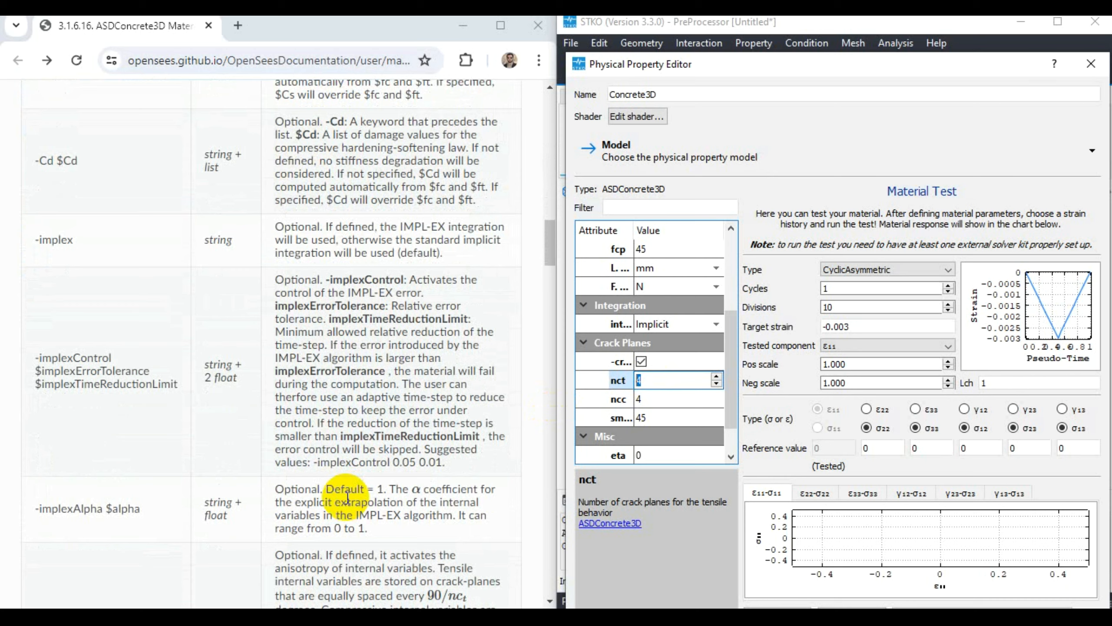
pyautogui.scroll(-5, 347, 498)
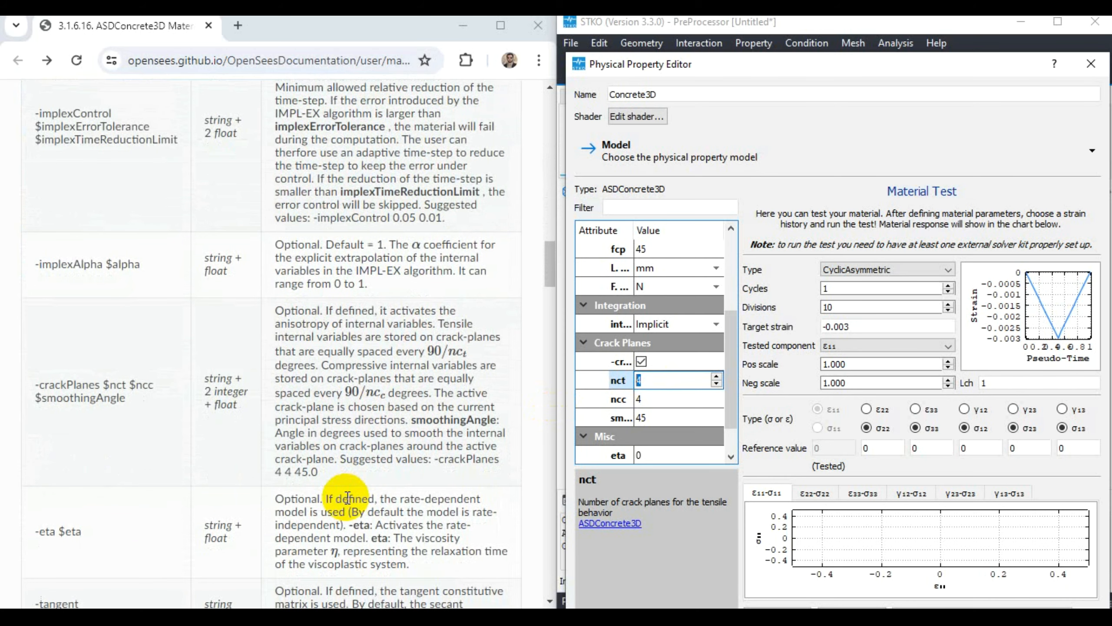
pyautogui.scroll(-3, 348, 497)
pyautogui.scroll(-3, 131, 464)
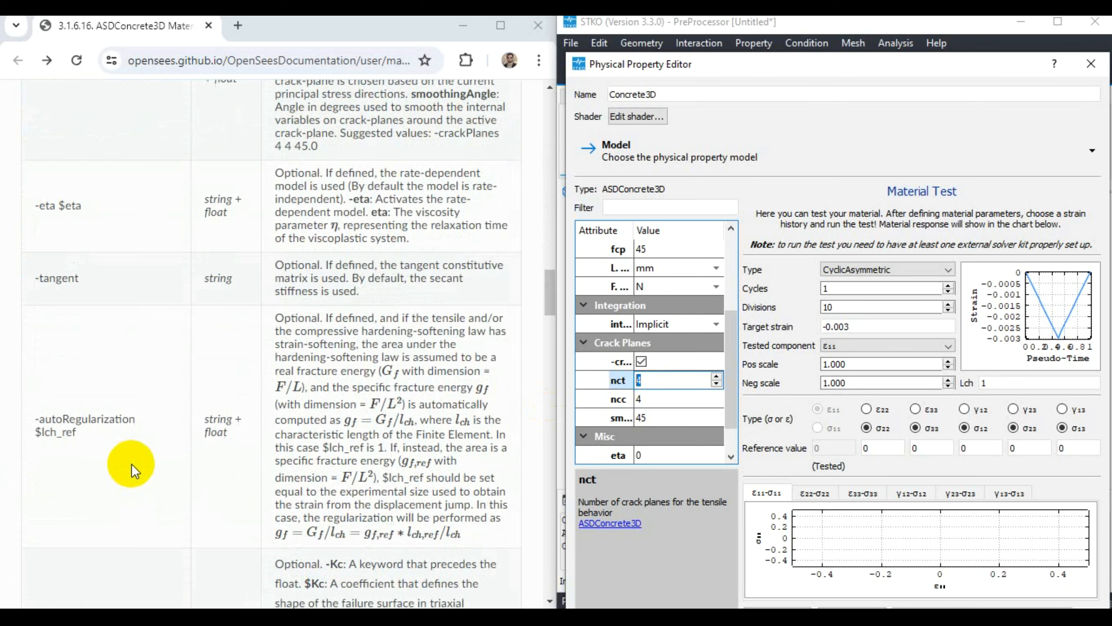
pyautogui.scroll(-3, 131, 463)
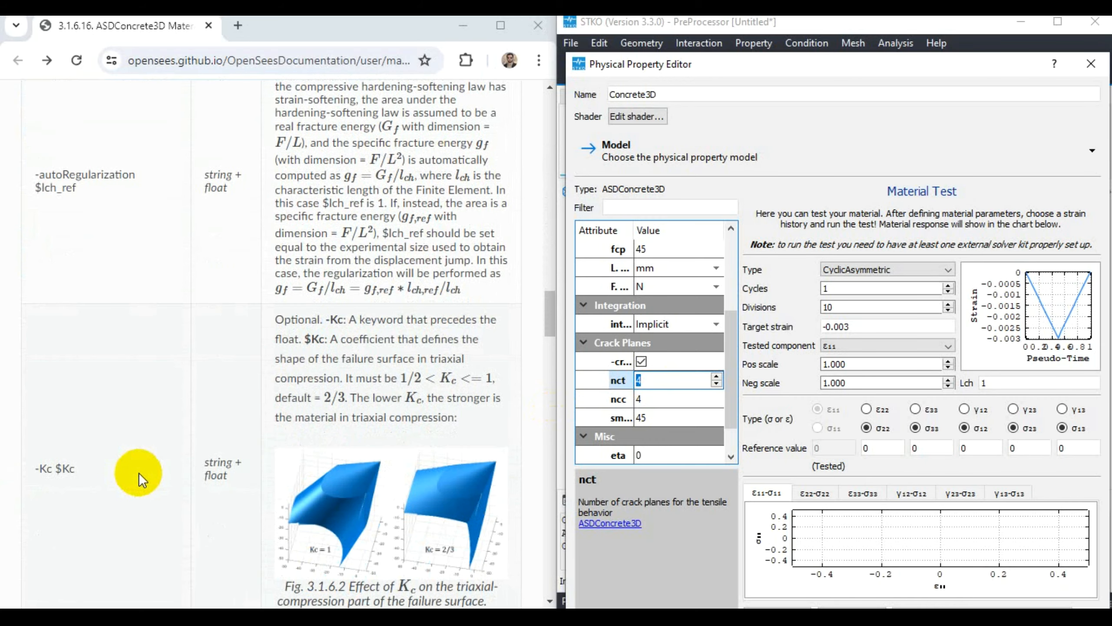
pyautogui.scroll(-7, 140, 473)
pyautogui.scroll(14, 139, 473)
pyautogui.scroll(-7, 140, 473)
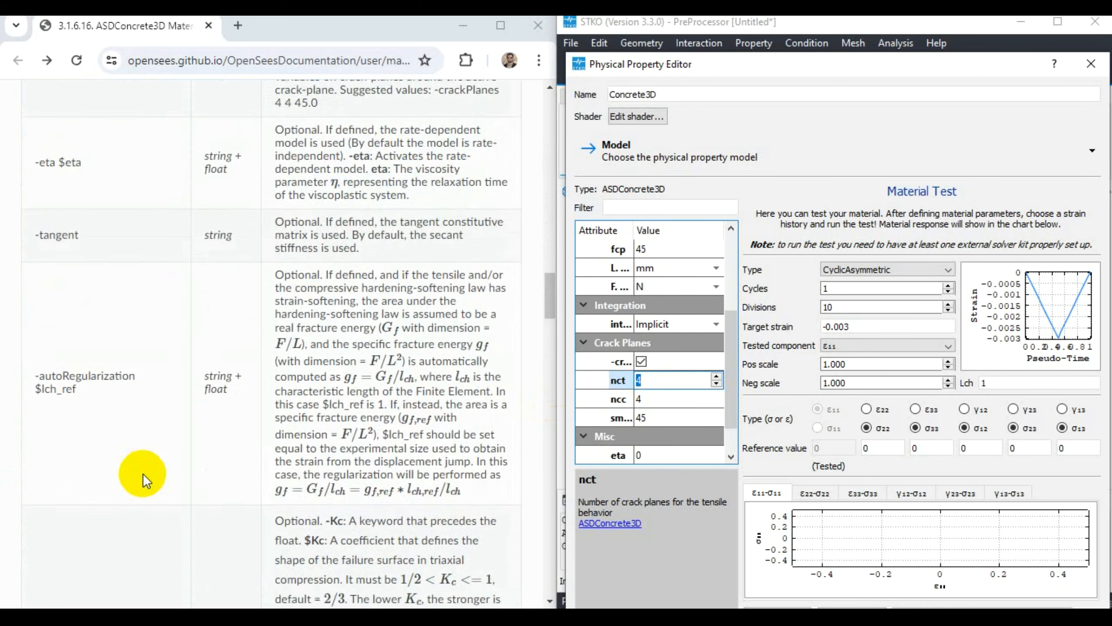
pyautogui.scroll(7, 421, 512)
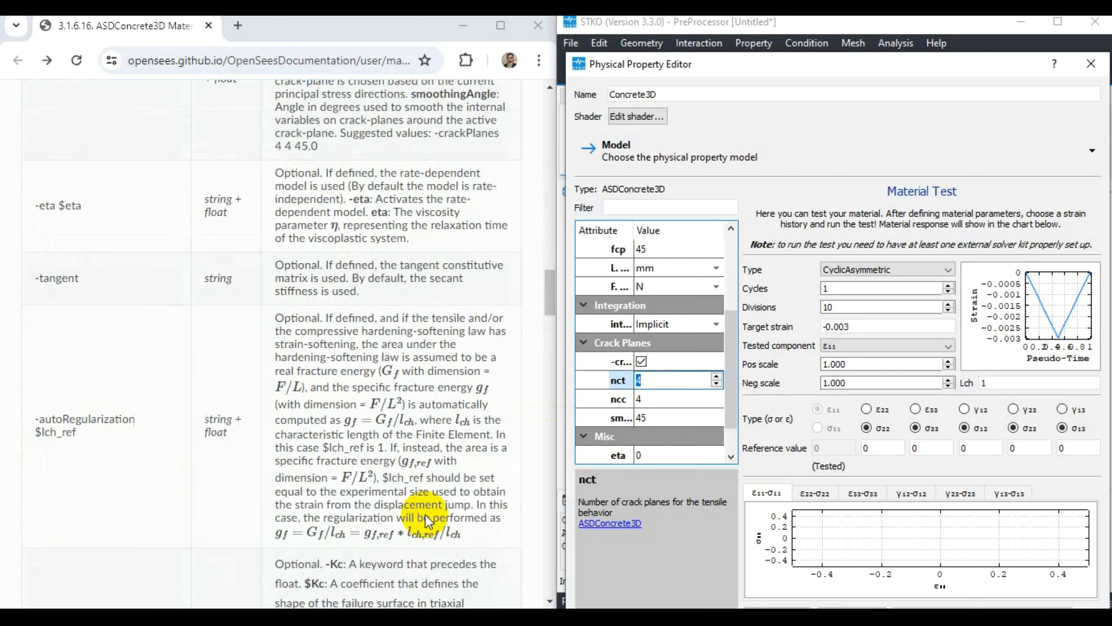
pyautogui.scroll(-7, 424, 508)
pyautogui.scroll(-7, 424, 508)
pyautogui.scroll(5, 460, 435)
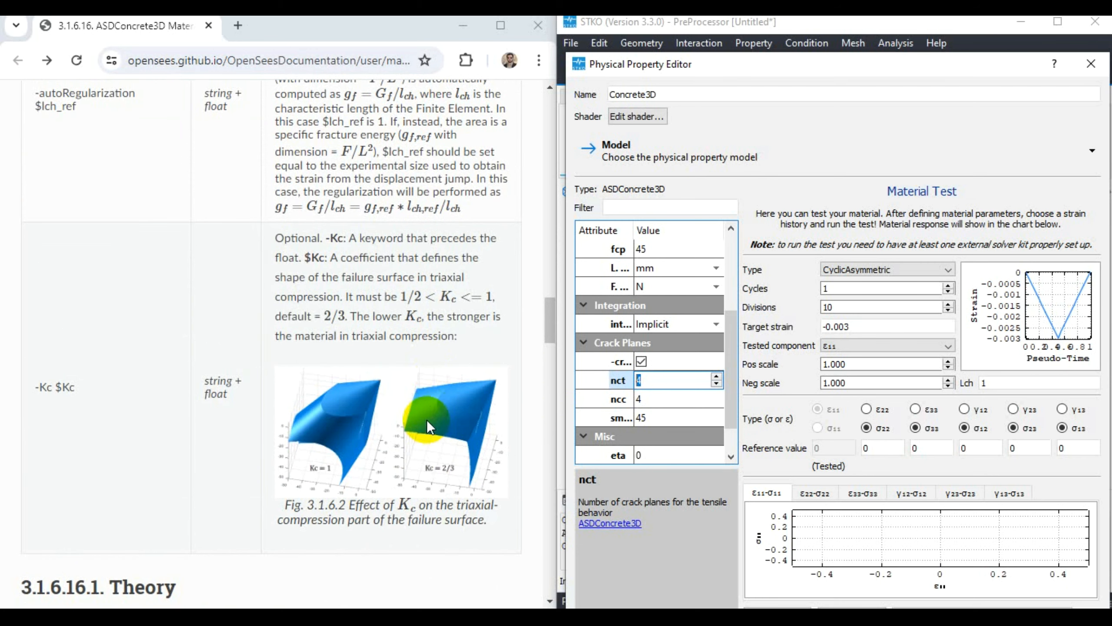
# - Revisit the documentation's hardening-softening law entries, from -Te to -Cd, and continue to -crackPlanes
pyautogui.scroll(15, 426, 419)
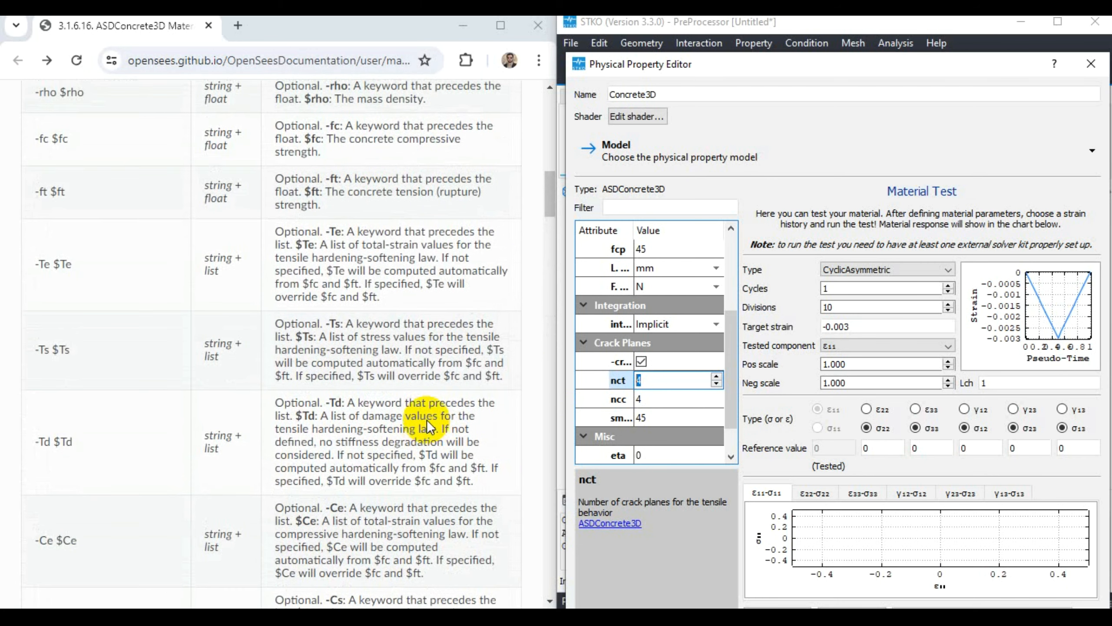
pyautogui.scroll(-5, 426, 419)
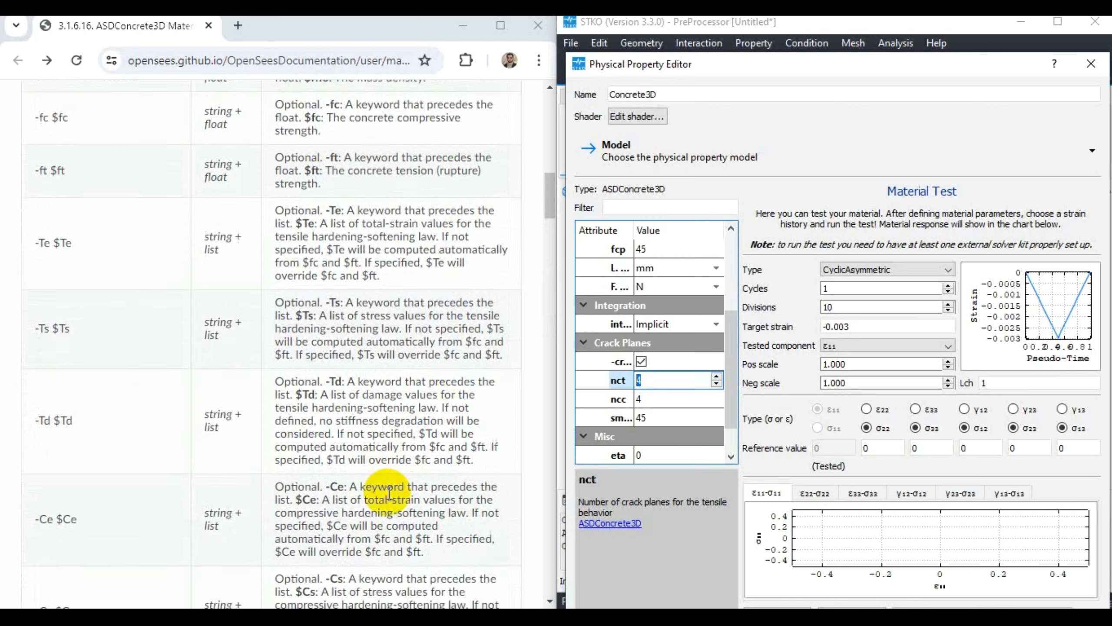
pyautogui.scroll(-10, 388, 492)
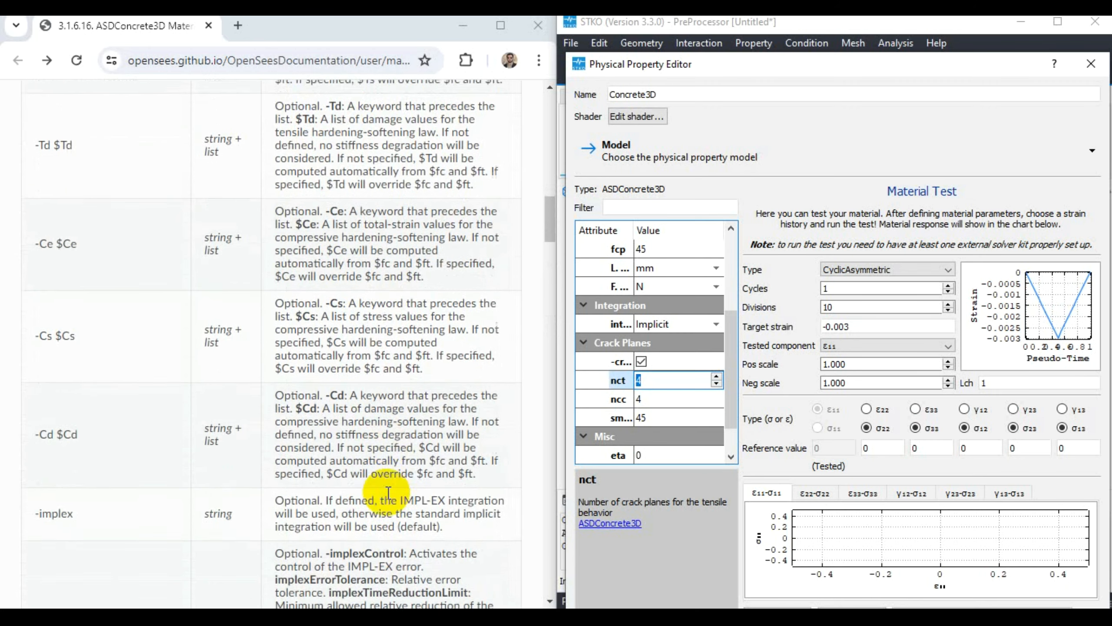
pyautogui.scroll(-4, 388, 500)
pyautogui.scroll(5, 381, 487)
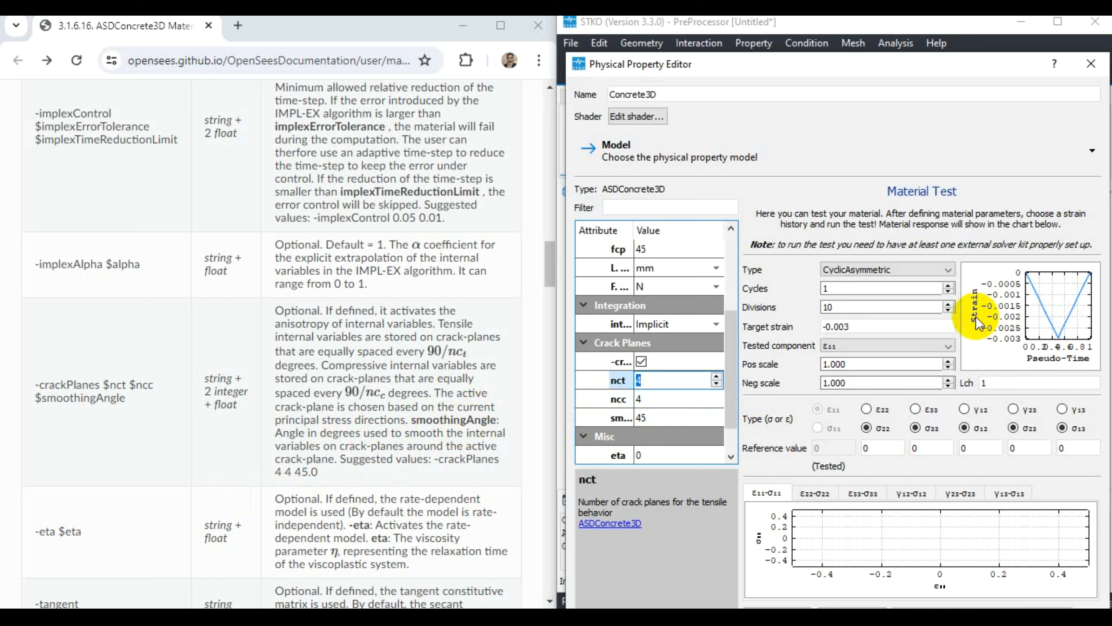
# - Review the nct, ncc and smoothingAngle crack plane parameters against the documentation's -crackPlanes entry
pyautogui.click(824, 287)
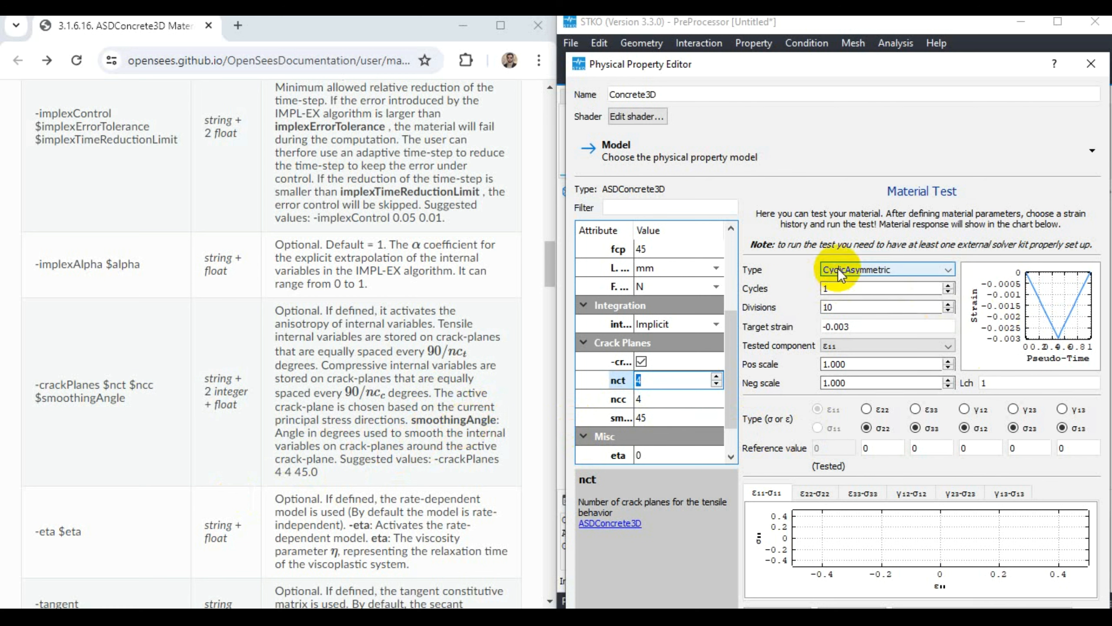
pyautogui.click(637, 380)
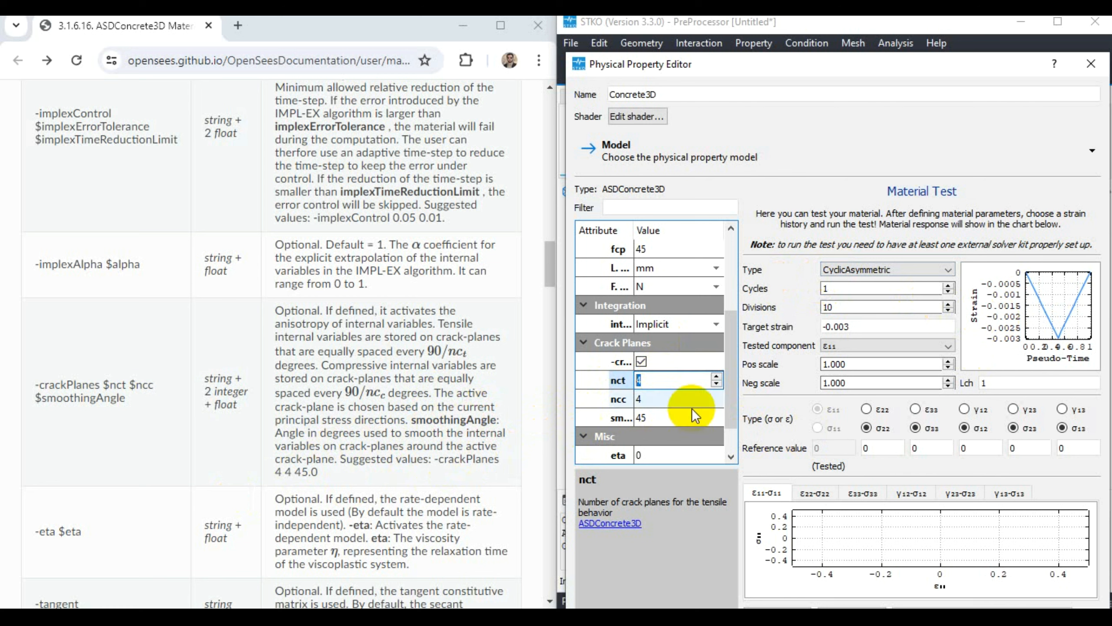
pyautogui.click(644, 421)
pyautogui.click(642, 417)
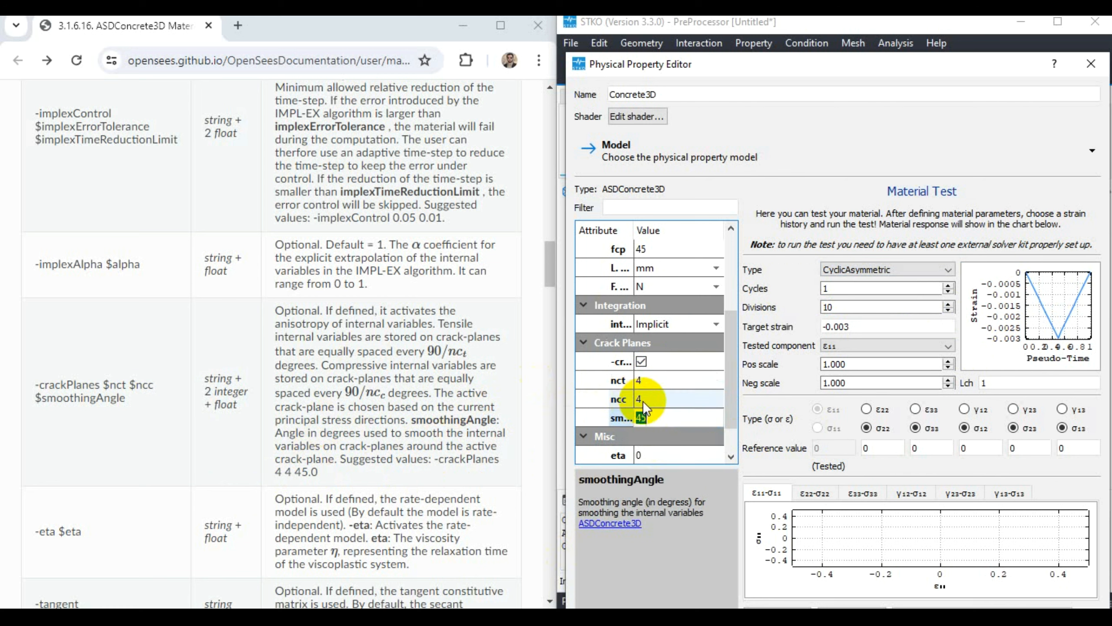
pyautogui.scroll(-1, 647, 403)
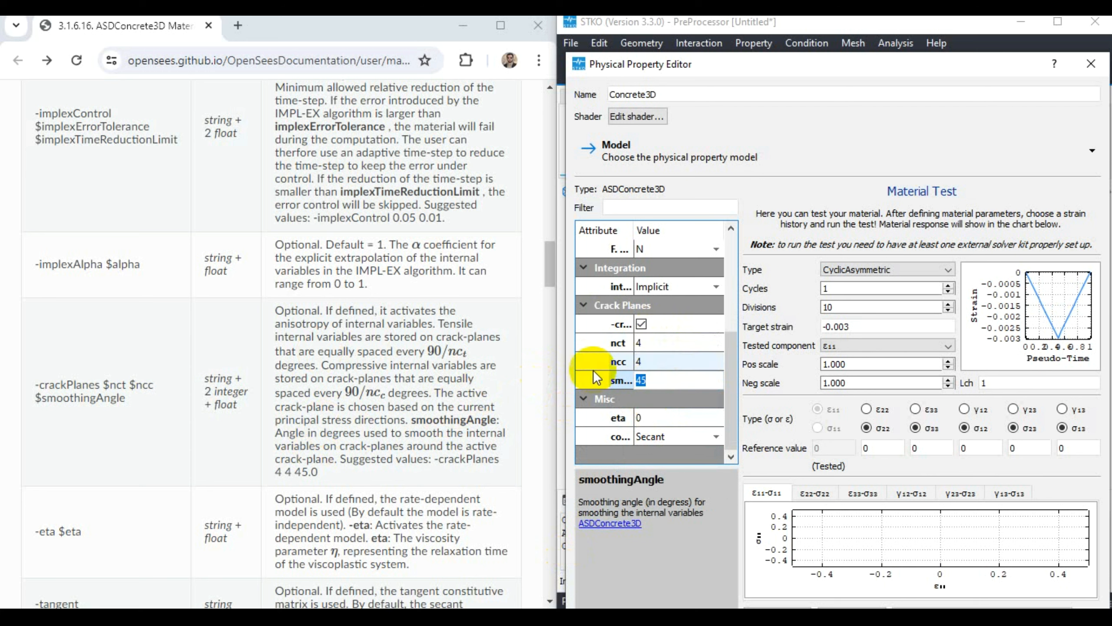
pyautogui.click(638, 343)
pyautogui.click(646, 358)
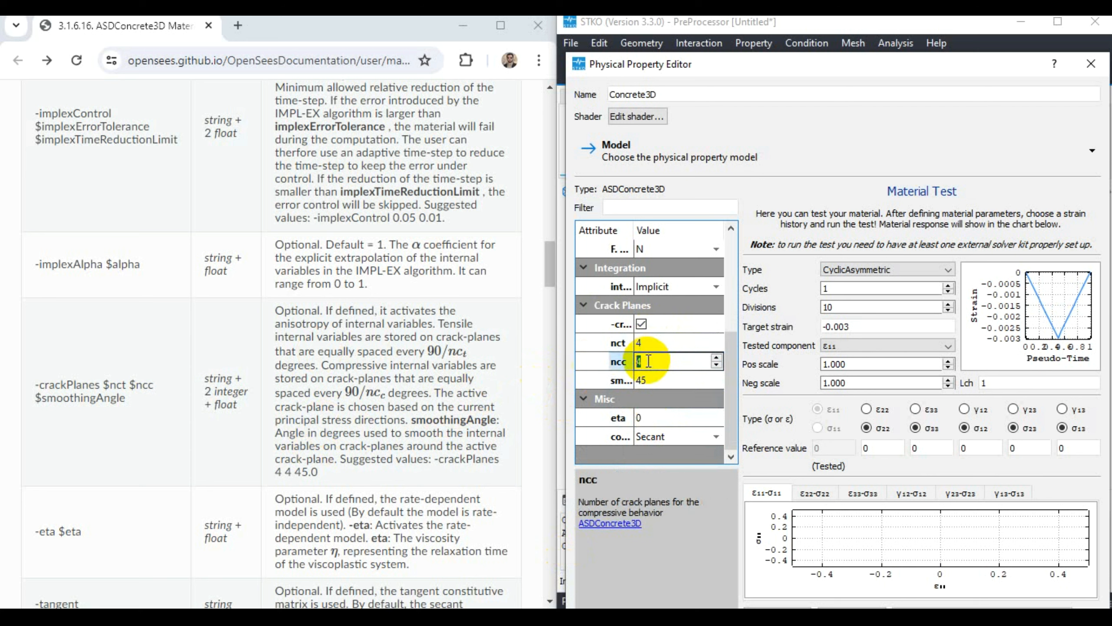
pyautogui.click(652, 380)
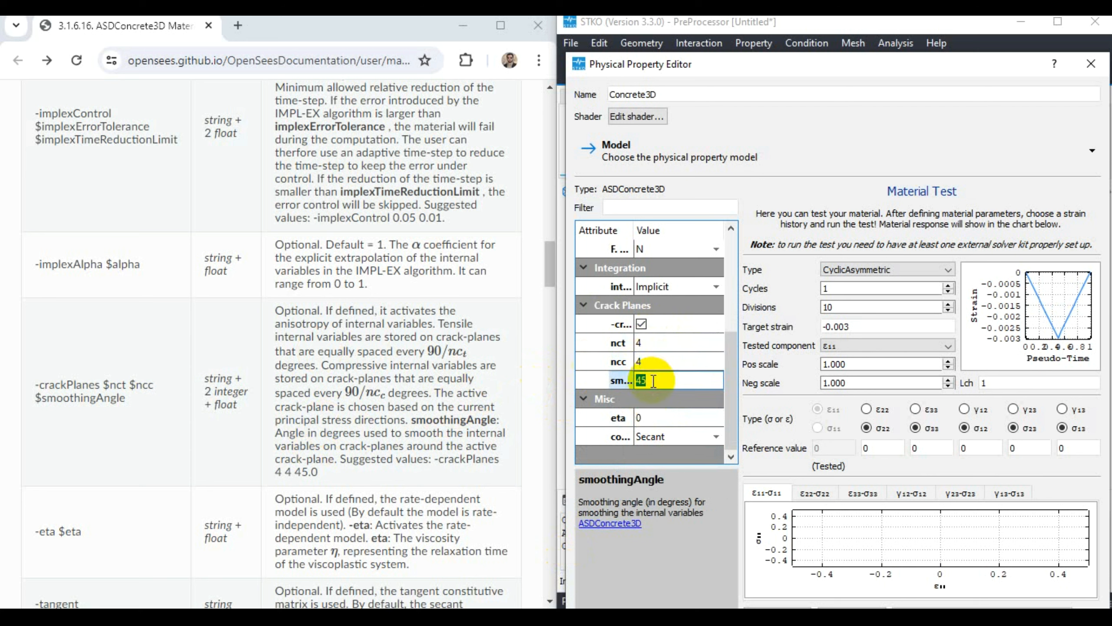
pyautogui.click(652, 364)
pyautogui.click(652, 381)
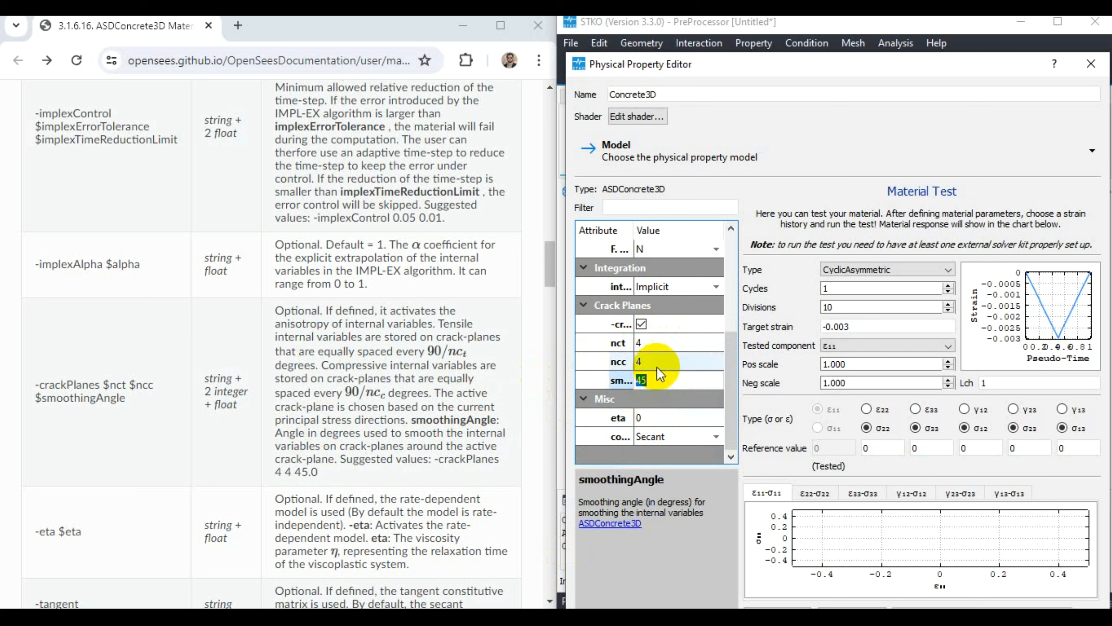
pyautogui.click(657, 365)
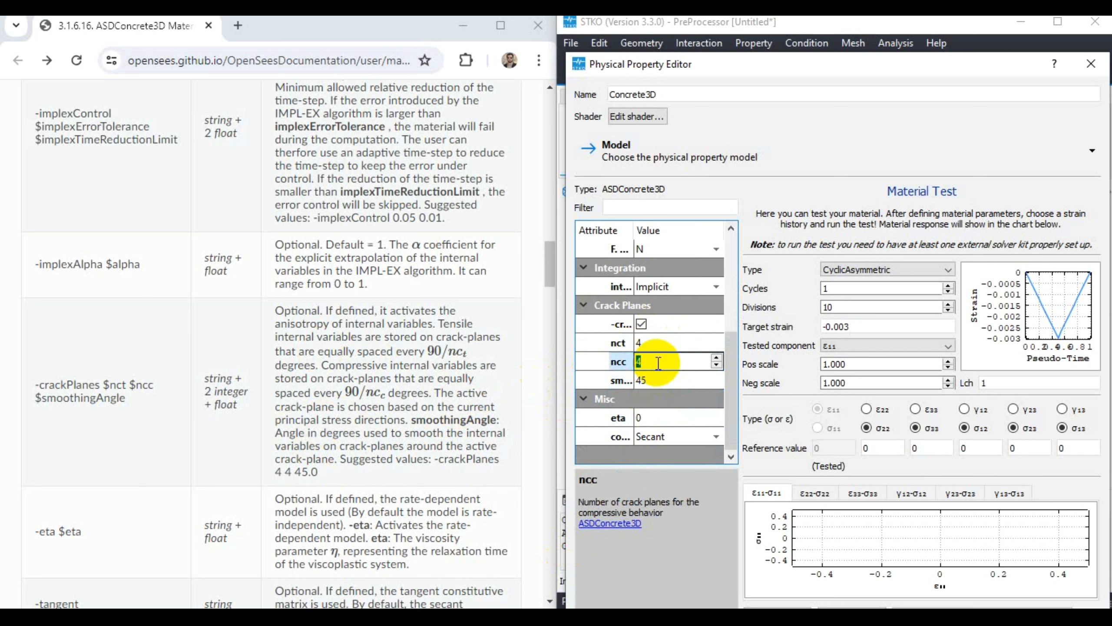
pyautogui.click(657, 380)
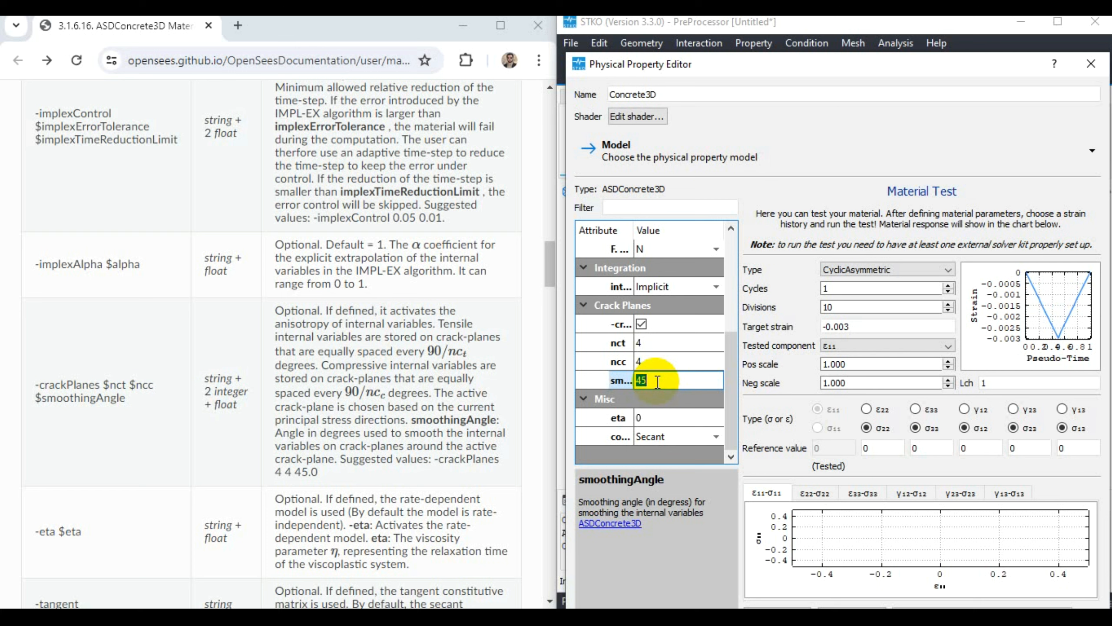
# - Check the eta viscosity and constitutiveTensorType settings, and move and widen the Physical Property Editor
pyautogui.click(655, 418)
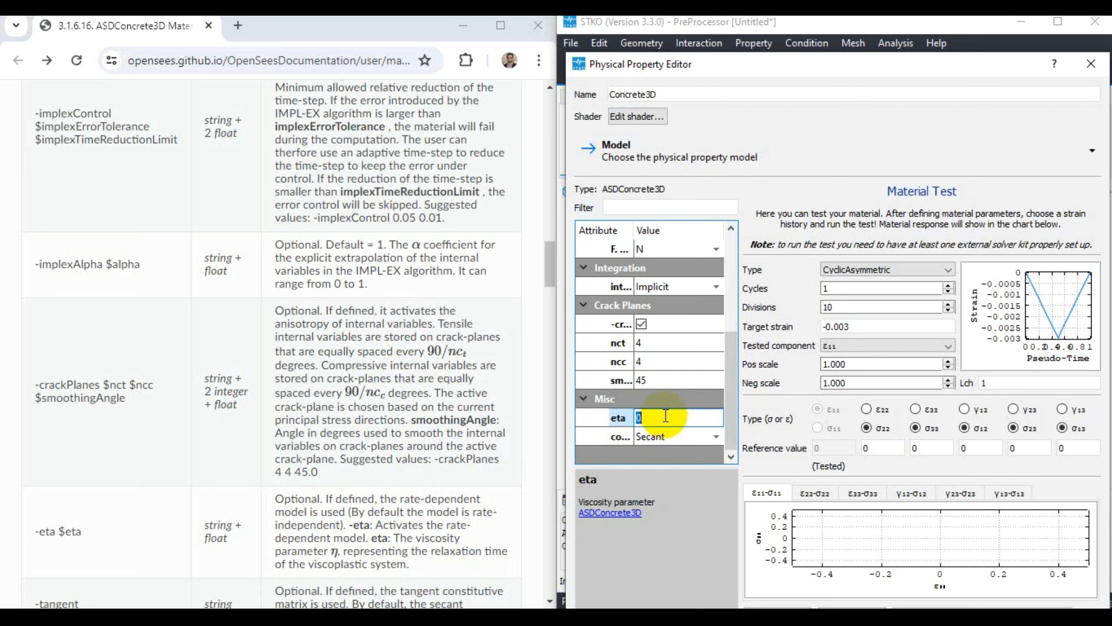
pyautogui.click(662, 438)
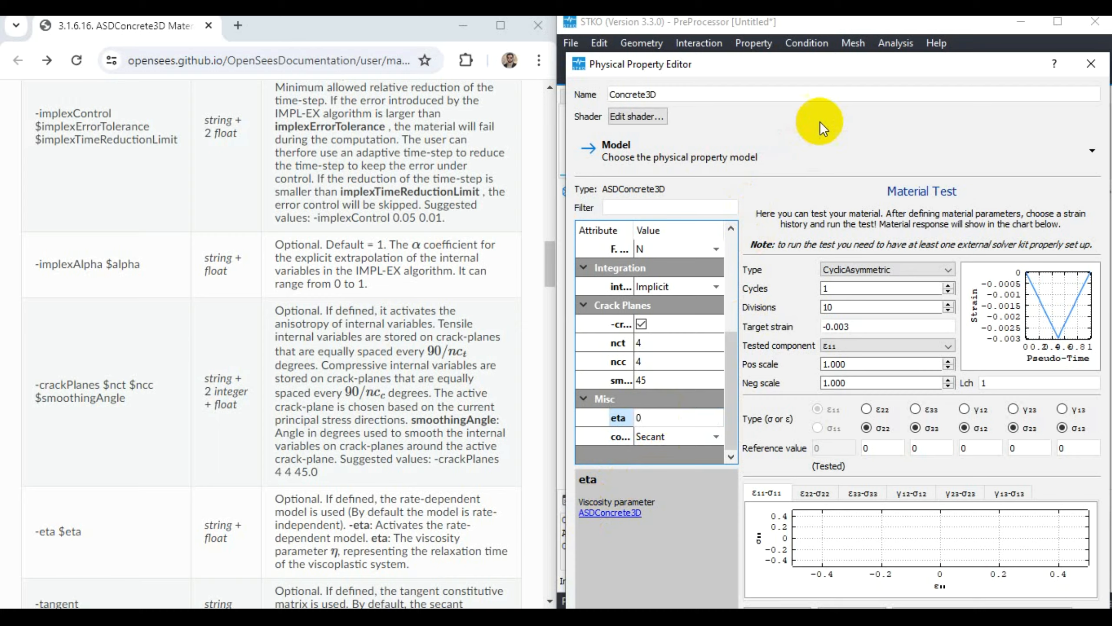
pyautogui.moveTo(865, 69)
pyautogui.mouseDown()
pyautogui.moveTo(583, 71)
pyautogui.moveTo(554, 27)
pyautogui.mouseUp()
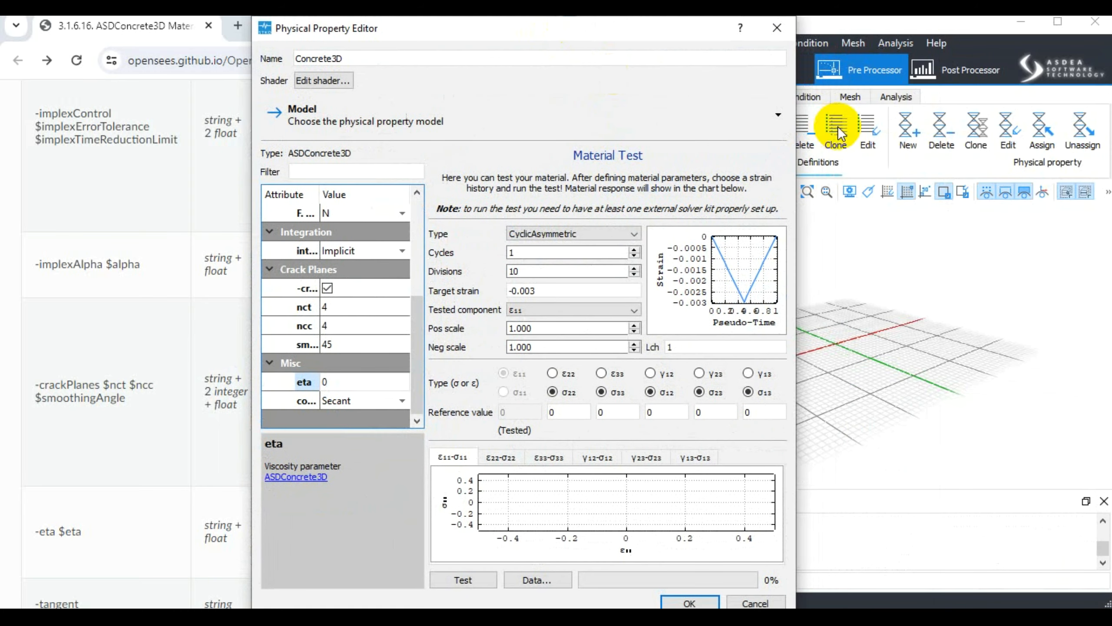
pyautogui.moveTo(799, 105); pyautogui.dragTo(1090, 110)
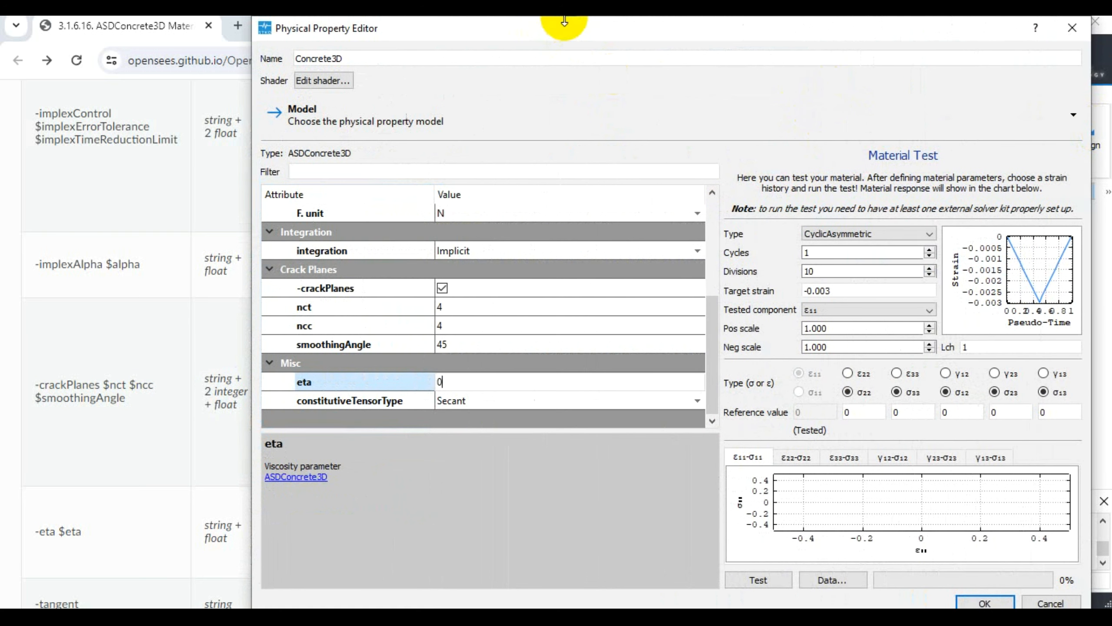
pyautogui.moveTo(576, 27); pyautogui.dragTo(579, 28)
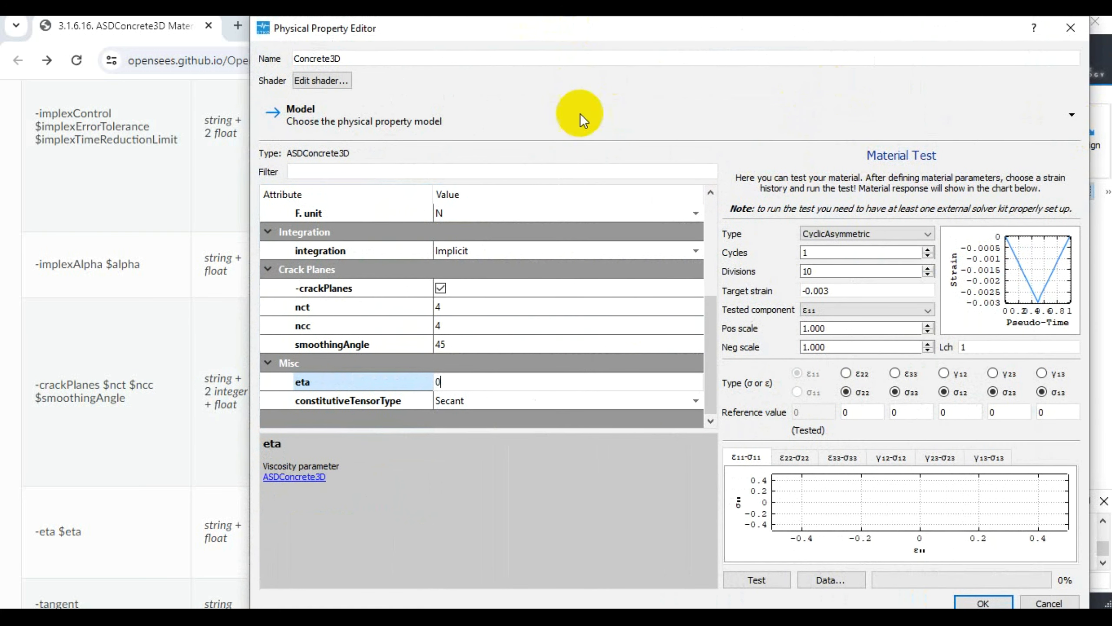
# - Run the CyclicAsymmetric material test with 1 cycle and again with 2 cycles, enlarging the test area
pyautogui.click(743, 580)
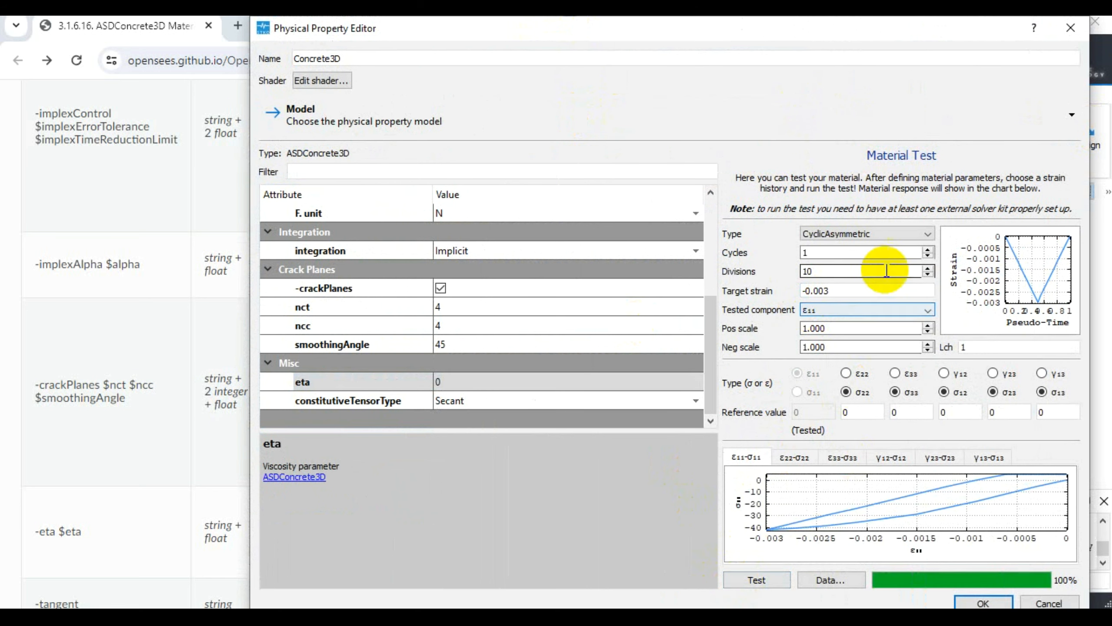
pyautogui.click(928, 249)
pyautogui.moveTo(715, 222); pyautogui.dragTo(436, 229)
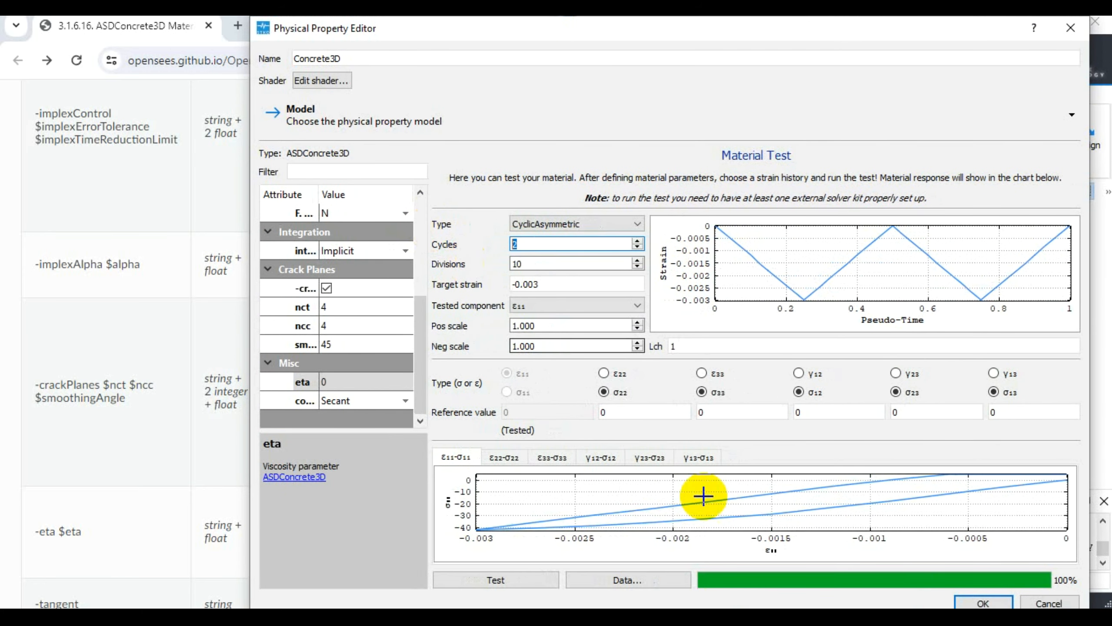
pyautogui.click(522, 577)
# - Set the material test to 10 cycles, run it, and check the divisions and target strain settings
pyautogui.doubleClick(539, 245)
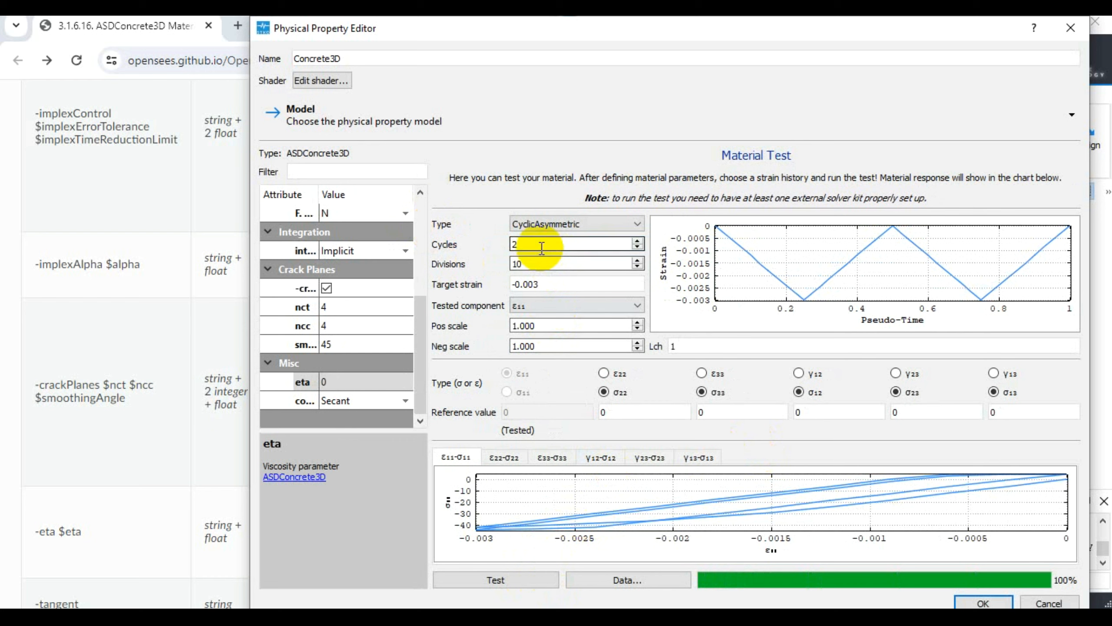
pyautogui.write('10')
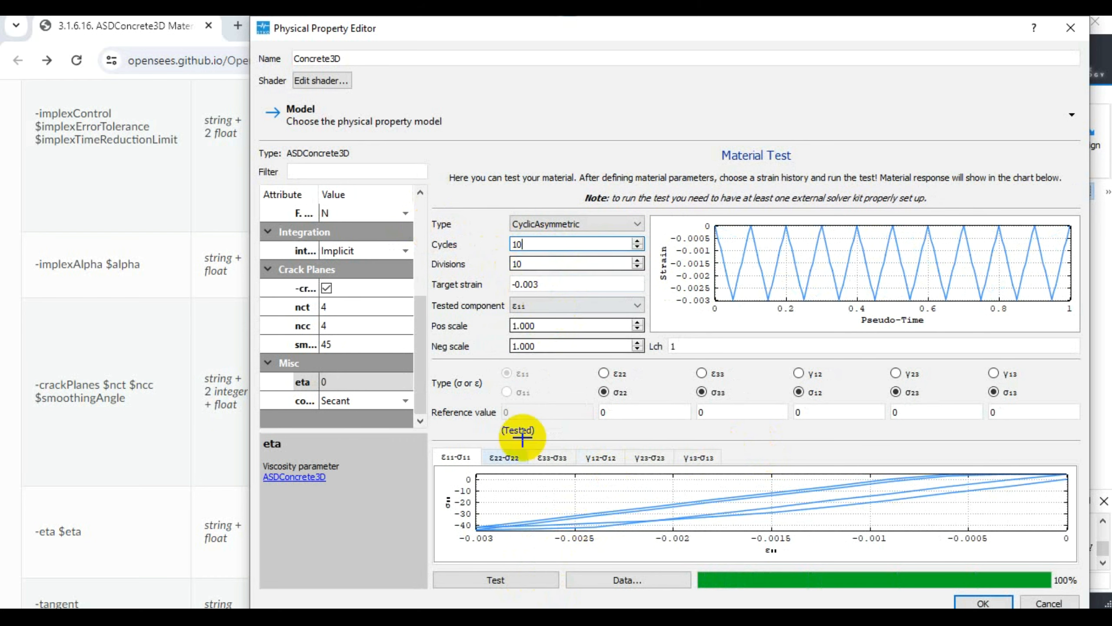
pyautogui.click(516, 585)
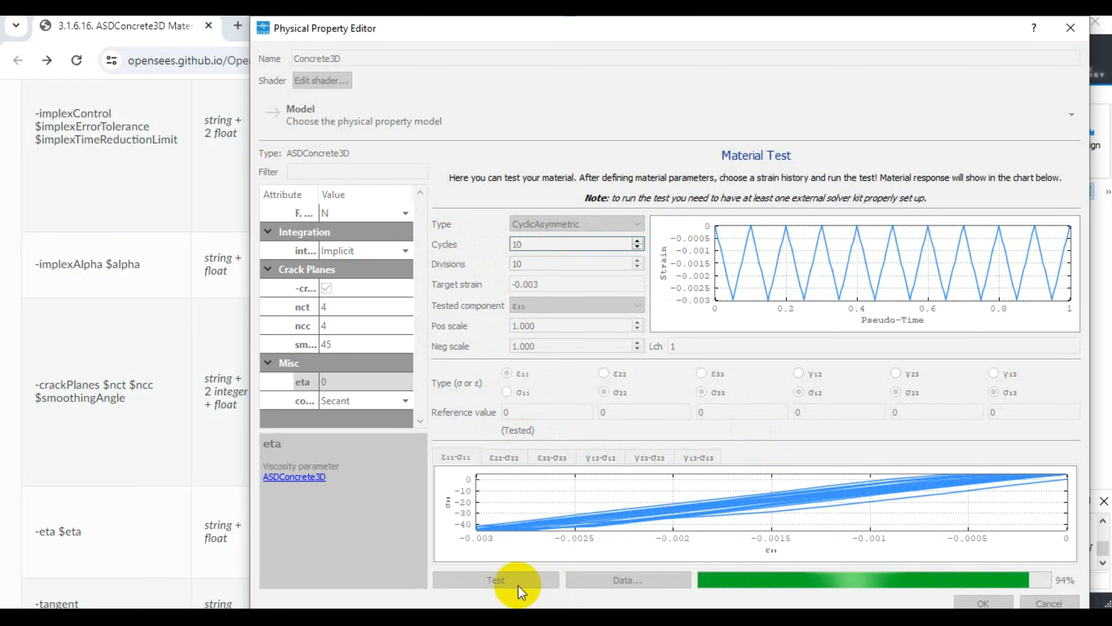
pyautogui.click(539, 263)
pyautogui.click(543, 285)
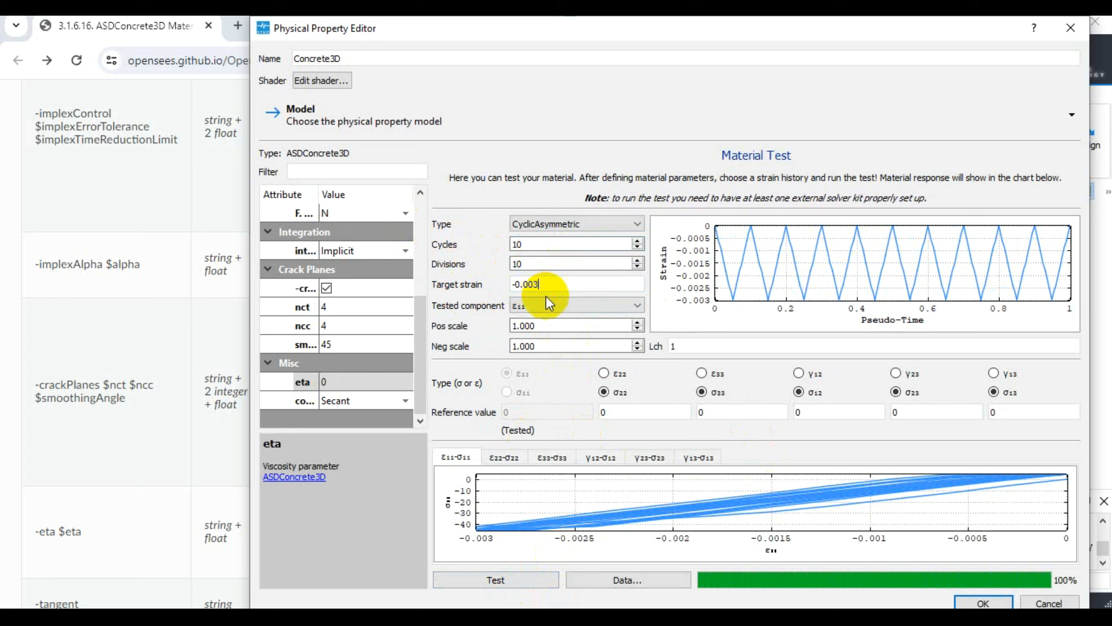
# - Run the material test separately for the tested components ε22, ε33 and γ12
pyautogui.click(563, 306)
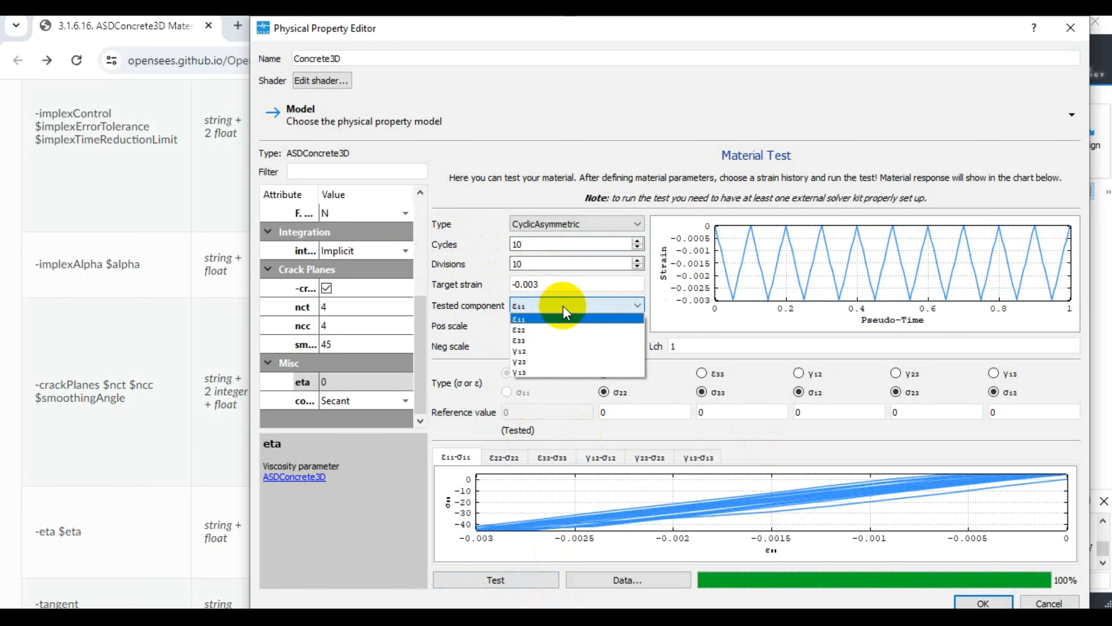
pyautogui.click(535, 329)
pyautogui.click(499, 579)
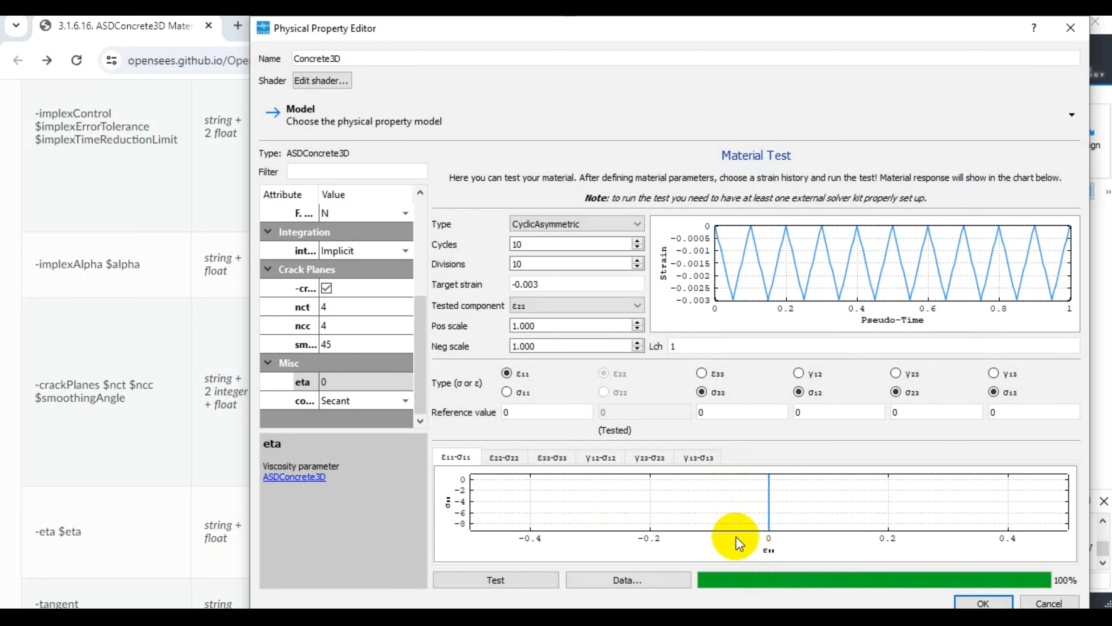
pyautogui.click(552, 306)
pyautogui.click(526, 340)
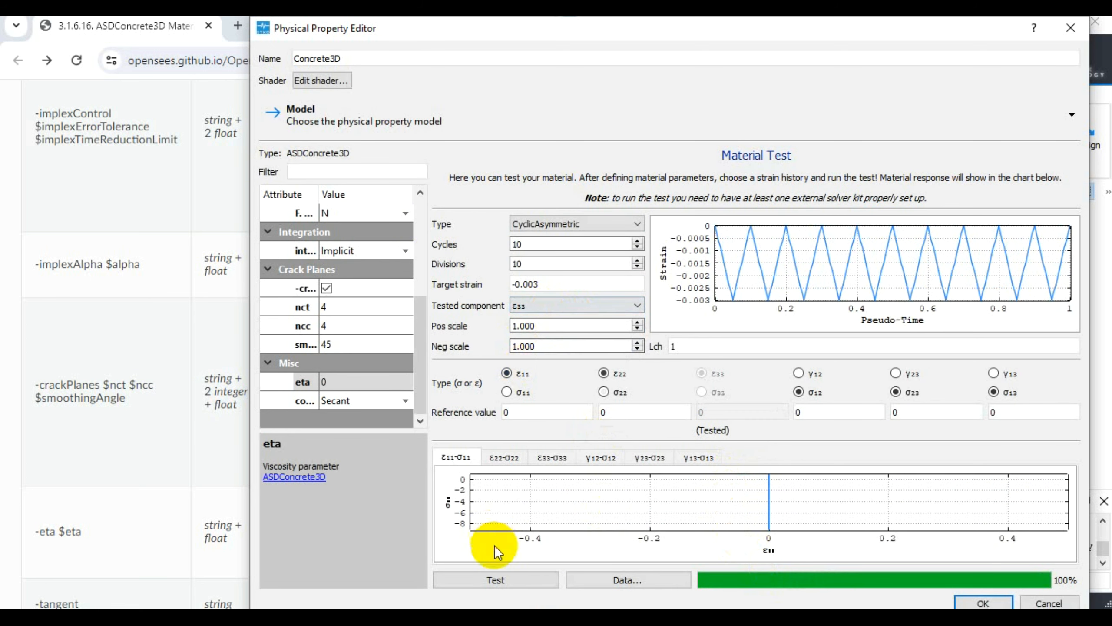
pyautogui.click(501, 578)
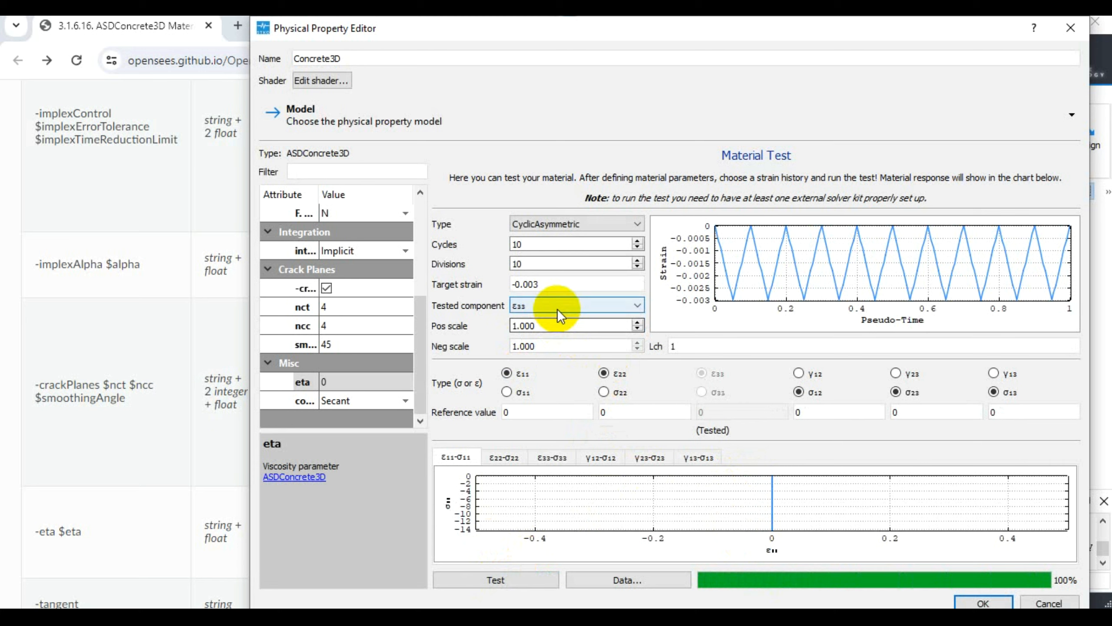
pyautogui.click(557, 307)
pyautogui.click(529, 348)
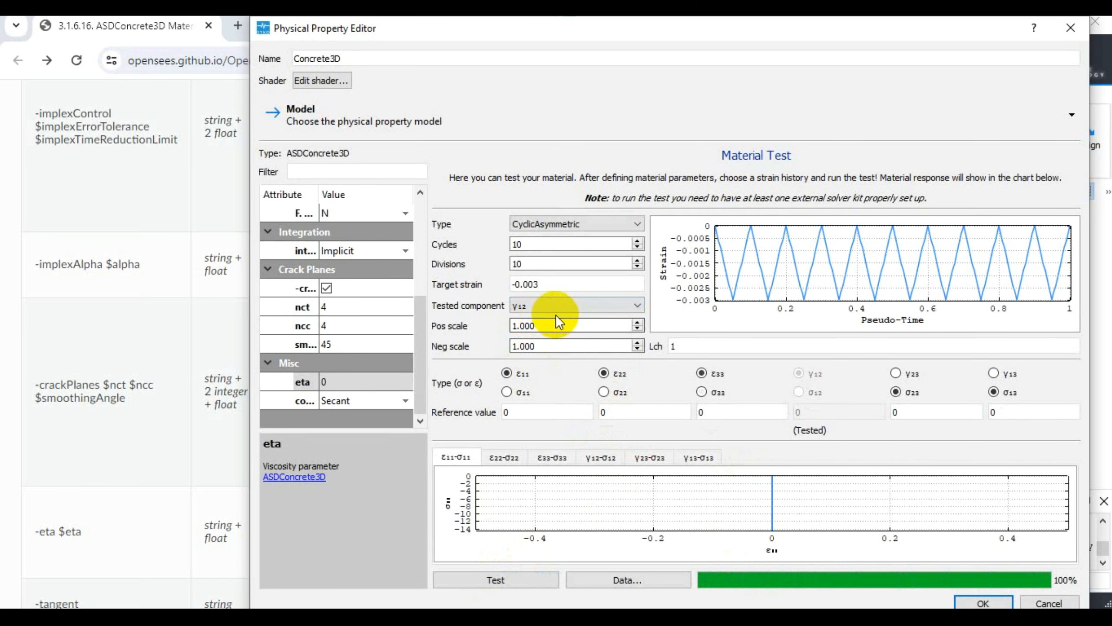
pyautogui.click(512, 582)
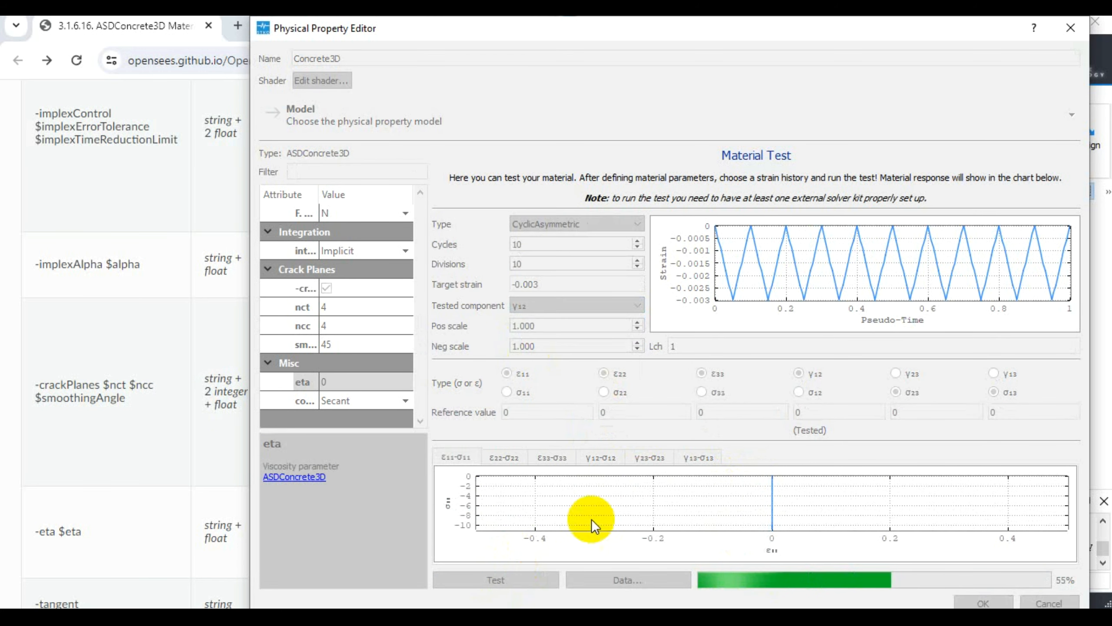
# - Set the tested component back to ε11 and rerun the material test
pyautogui.click(551, 305)
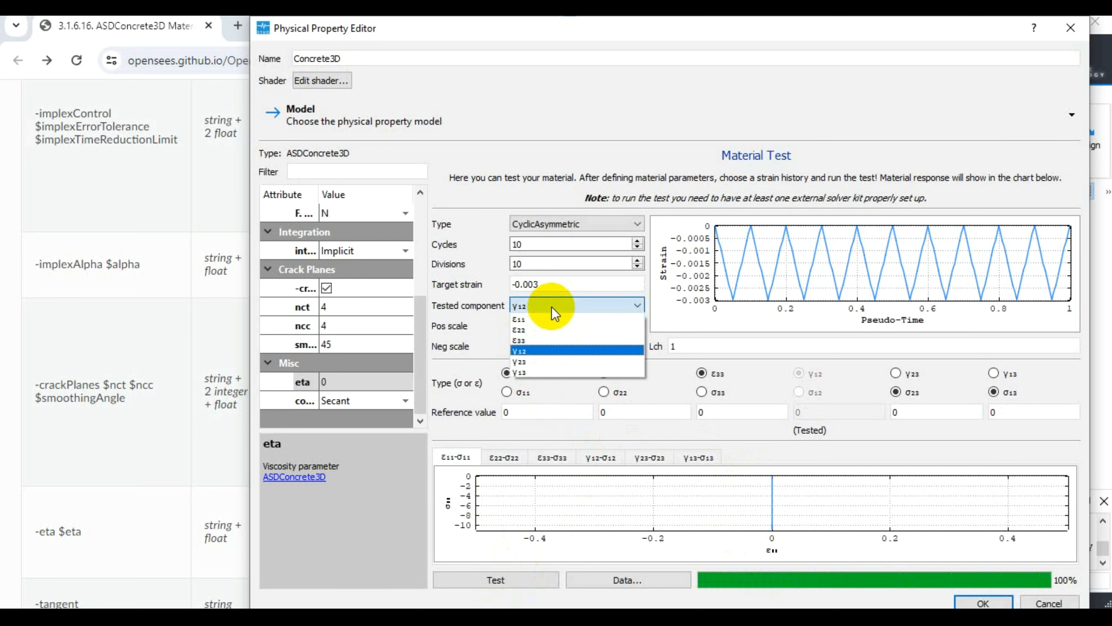
pyautogui.click(530, 320)
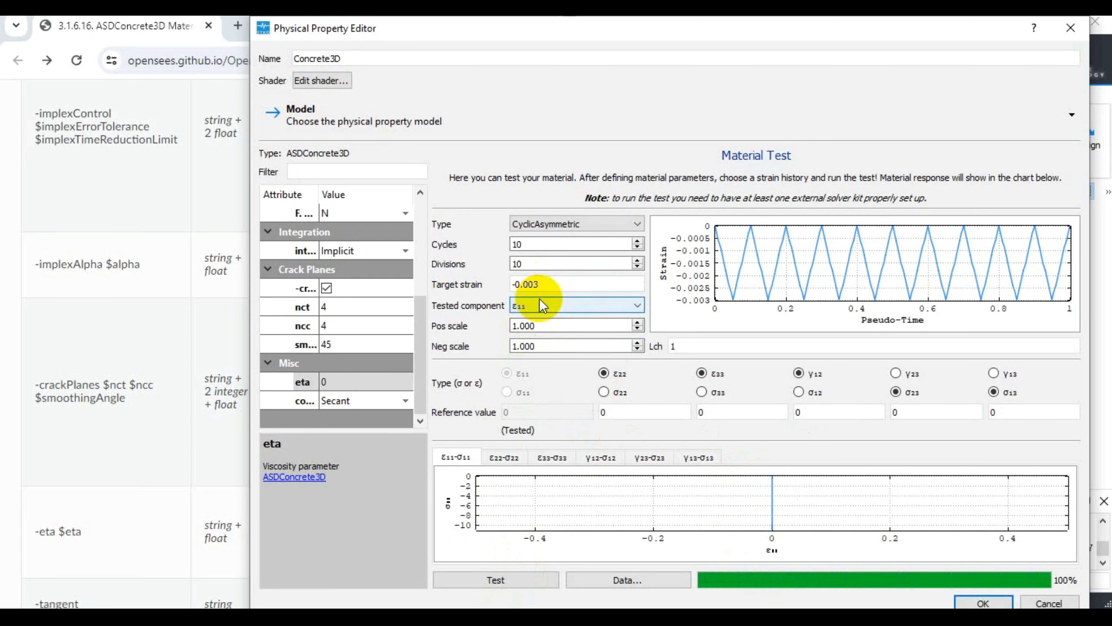
pyautogui.click(491, 585)
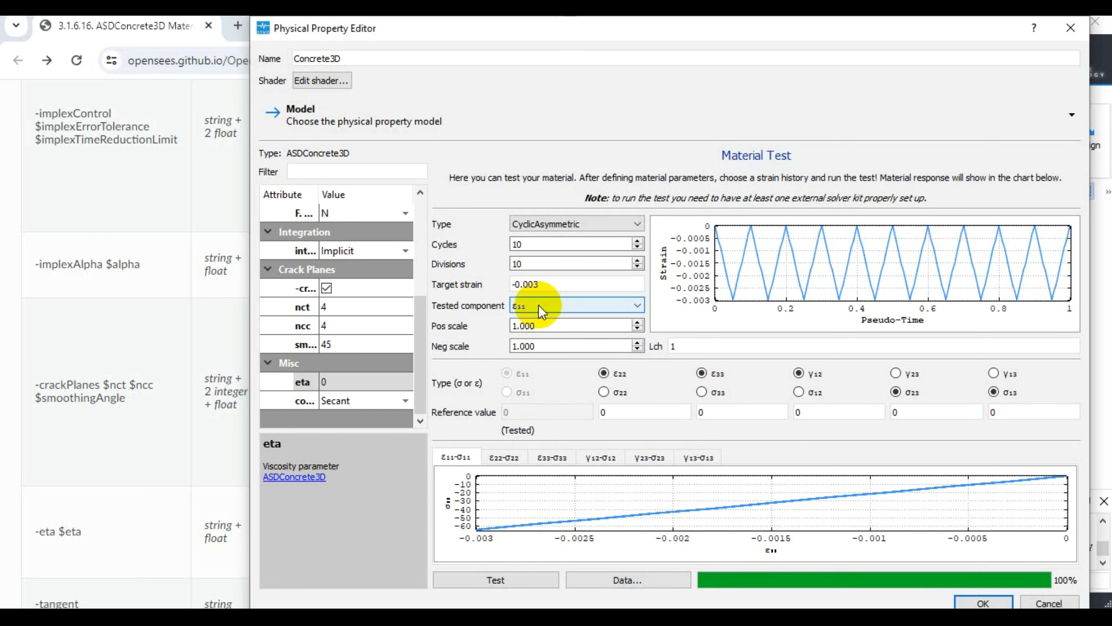
# - Switch the strain history to CyclicAsymmLinearIncreasing and look through the stress-strain charts of the other components, returning to ε11-σ11
pyautogui.click(577, 227)
pyautogui.click(580, 248)
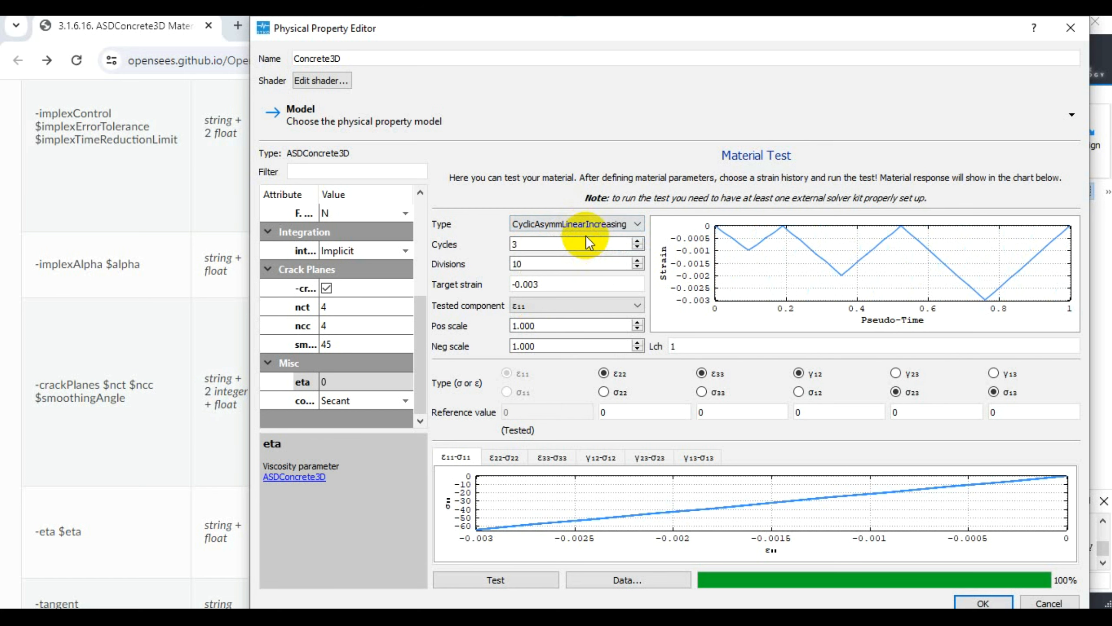
pyautogui.click(503, 457)
pyautogui.click(571, 455)
pyautogui.click(600, 457)
pyautogui.click(645, 458)
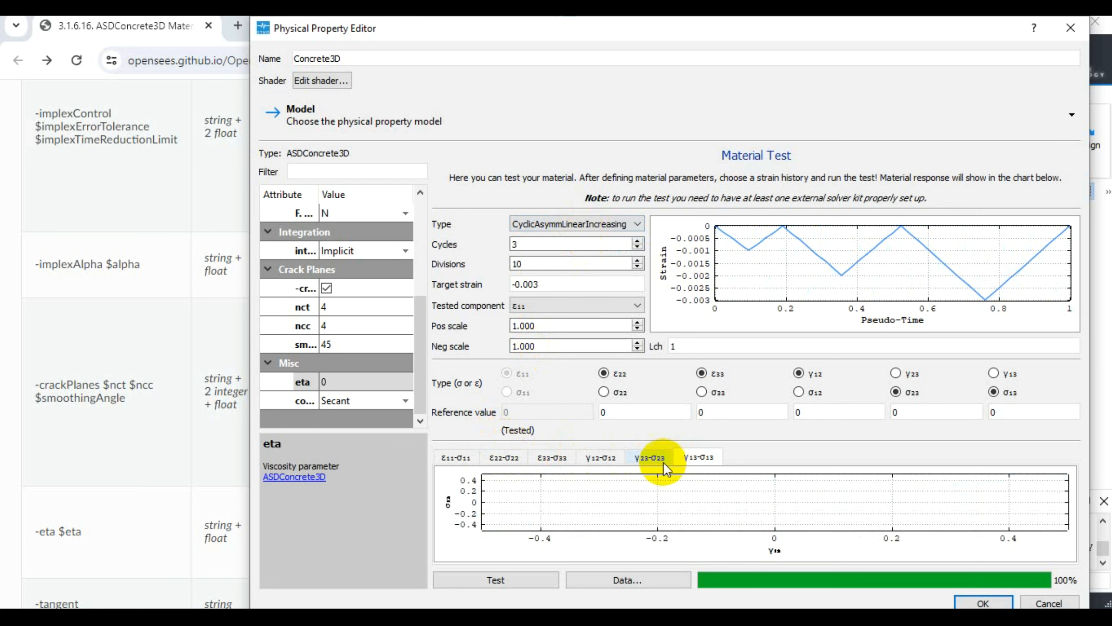
pyautogui.click(456, 457)
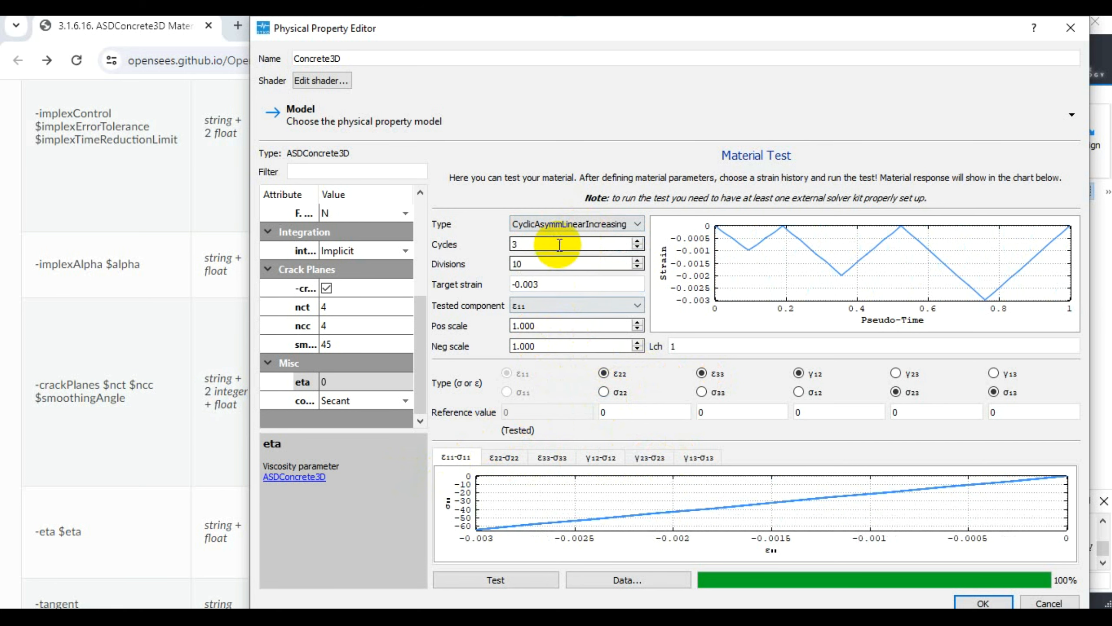
# - Restore the CyclicAsymmetric strain history and run the test with σ22 as the control type, and again with σ33 added
pyautogui.click(553, 226)
pyautogui.click(543, 235)
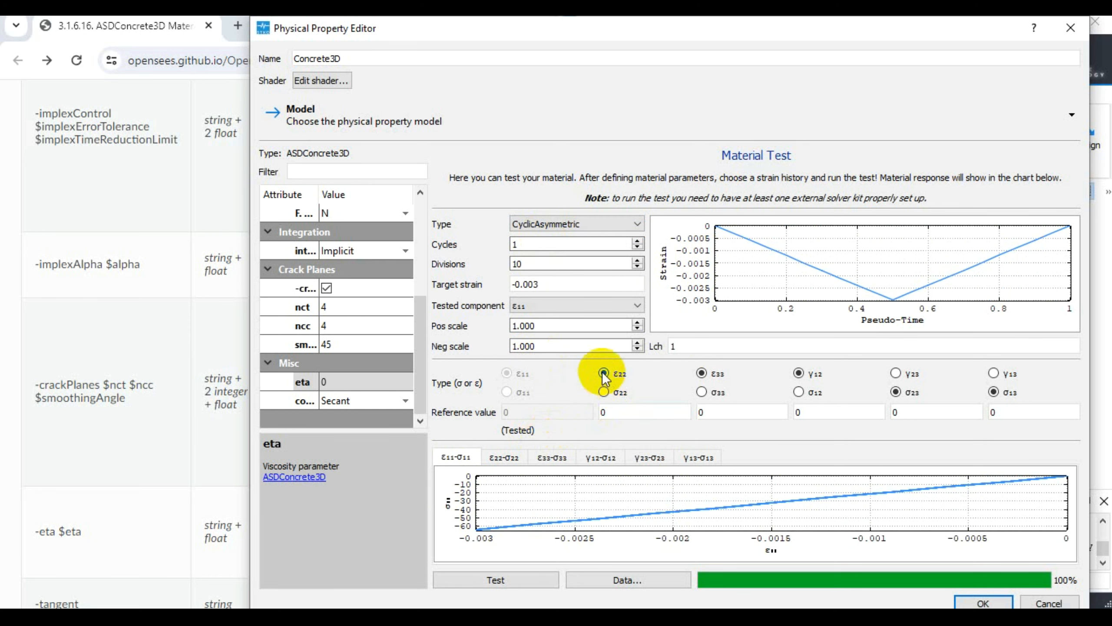
pyautogui.click(604, 392)
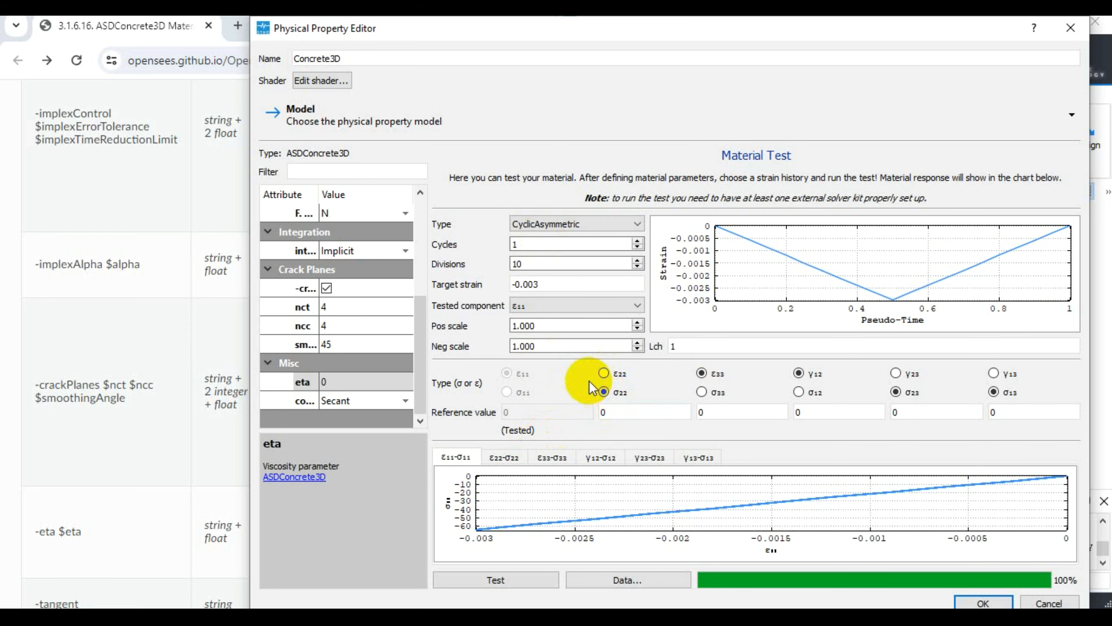
pyautogui.click(609, 390)
pyautogui.click(511, 579)
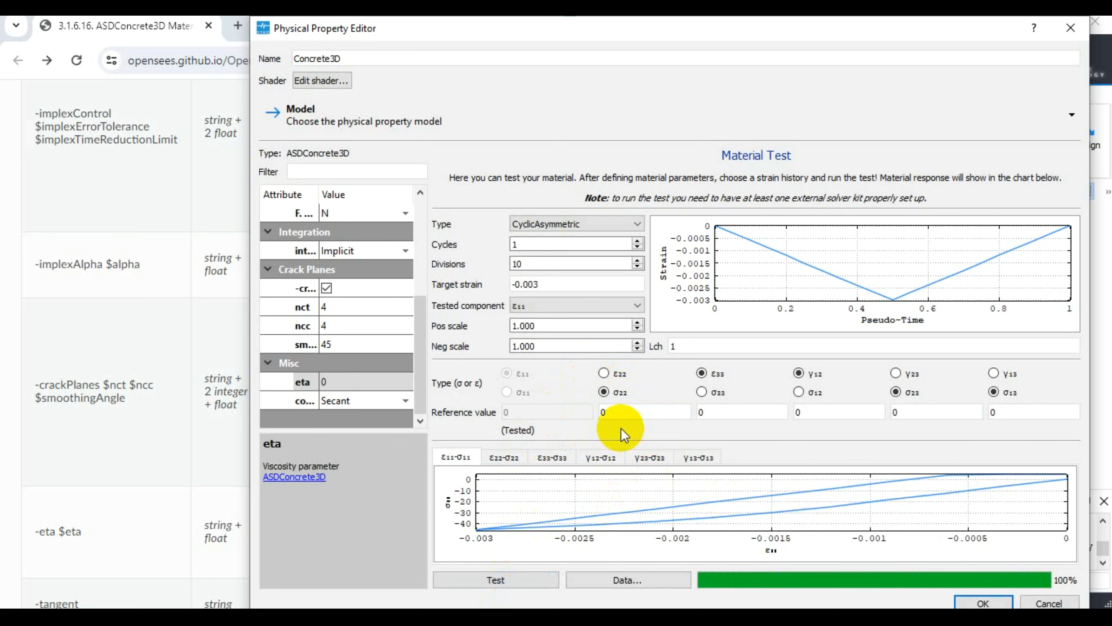
pyautogui.click(702, 392)
pyautogui.click(494, 575)
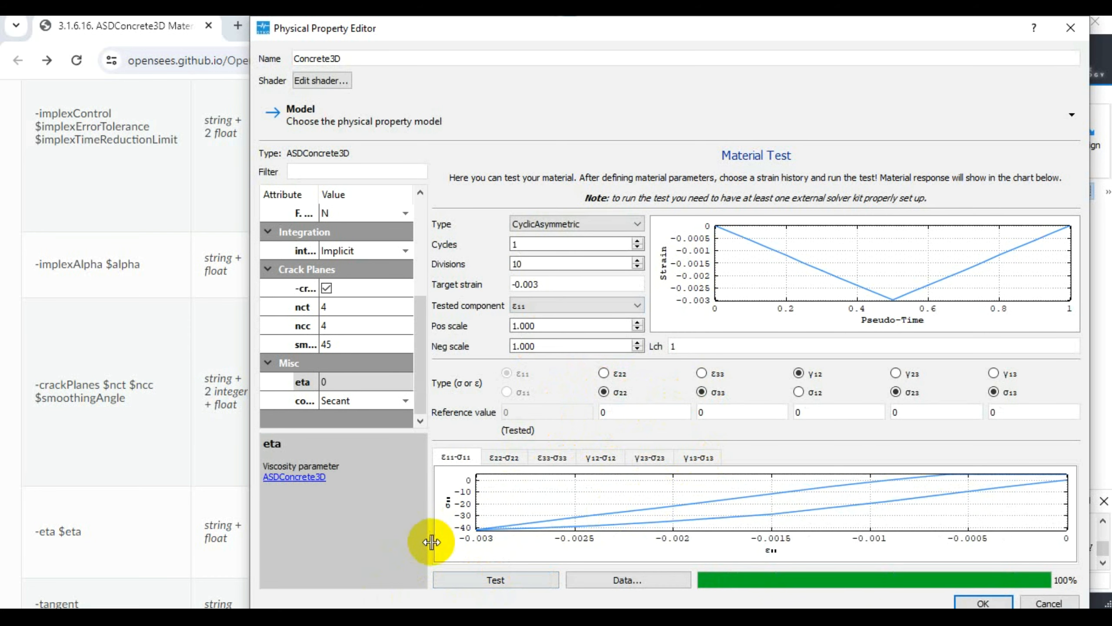
# - Run the ε11 material test with the CyclicAsymmLinearIncreasing strain history
pyautogui.click(548, 229)
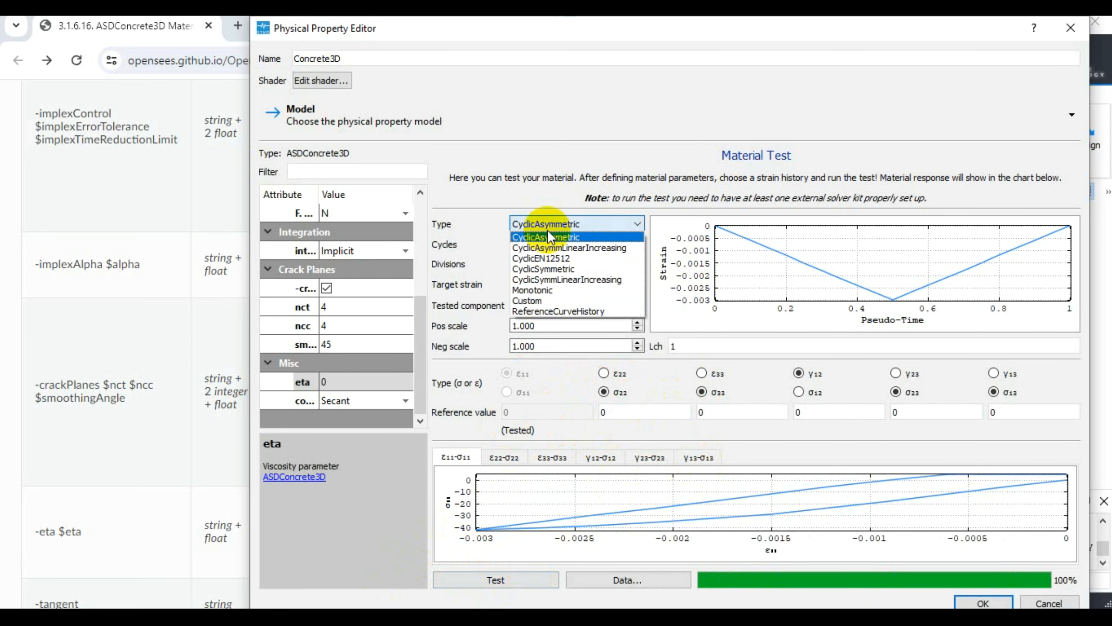
pyautogui.click(549, 247)
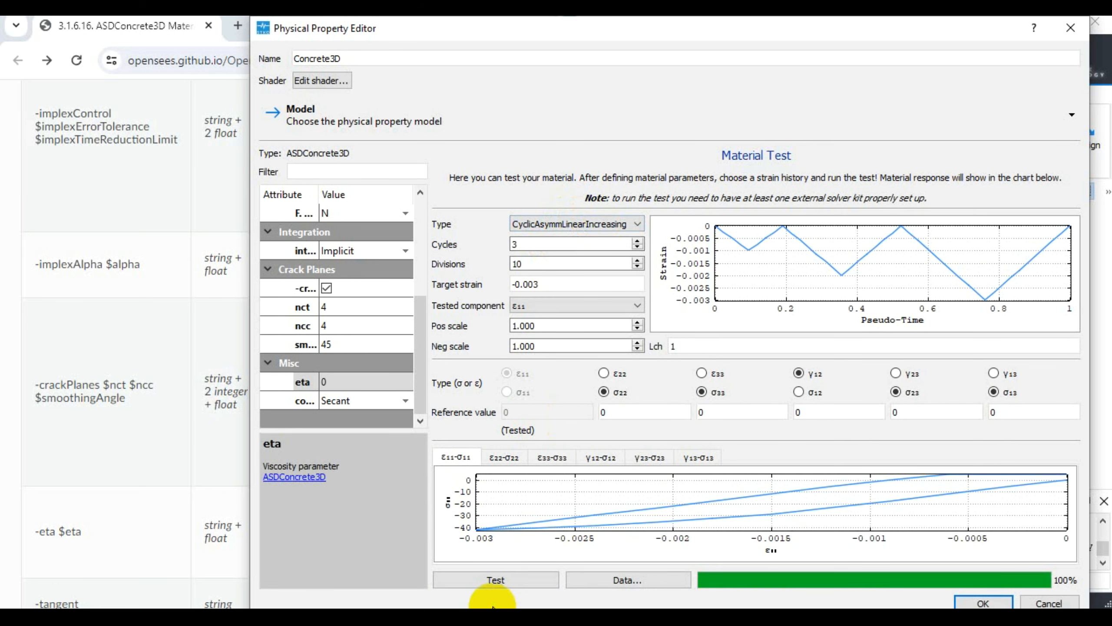
pyautogui.click(495, 583)
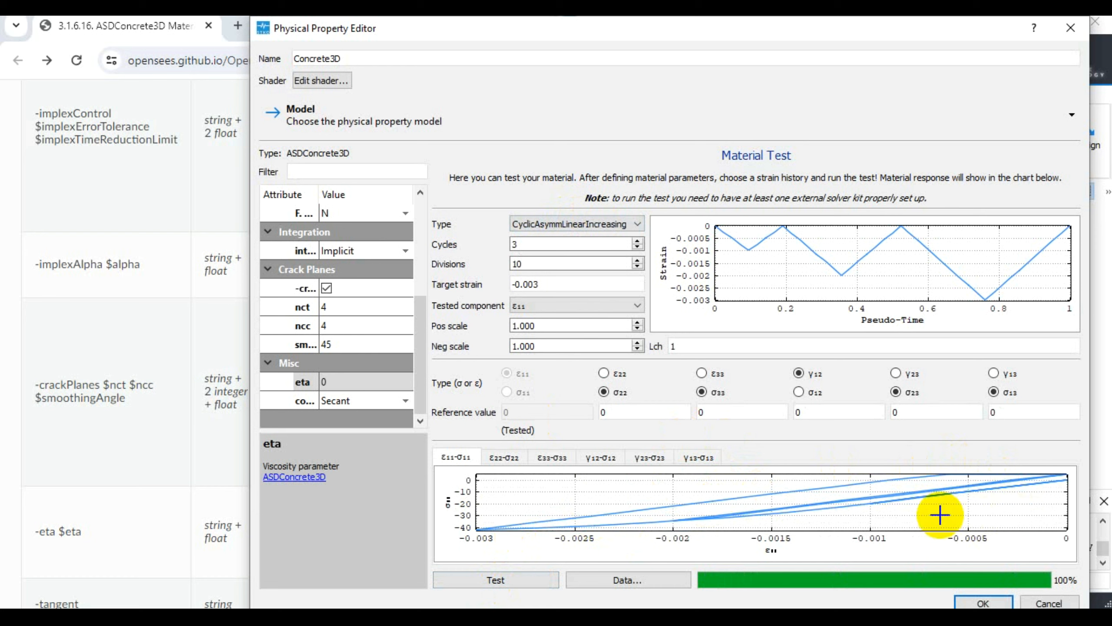
# - Change the strain history to CyclicEN12512, raise the divisions to 15, and run the material test
pyautogui.click(543, 224)
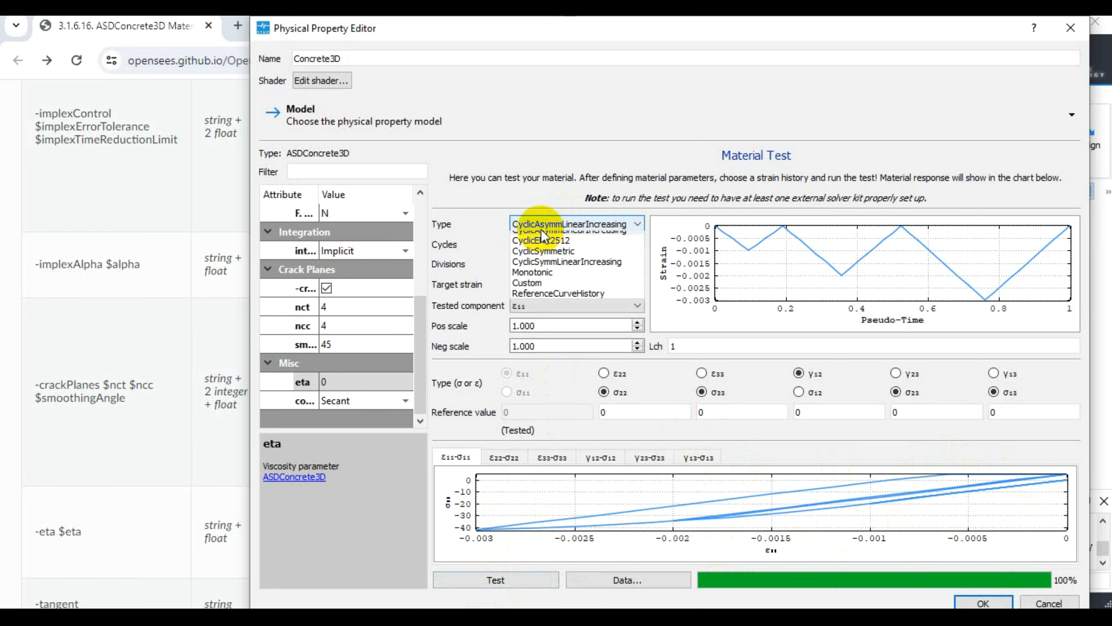
pyautogui.click(569, 256)
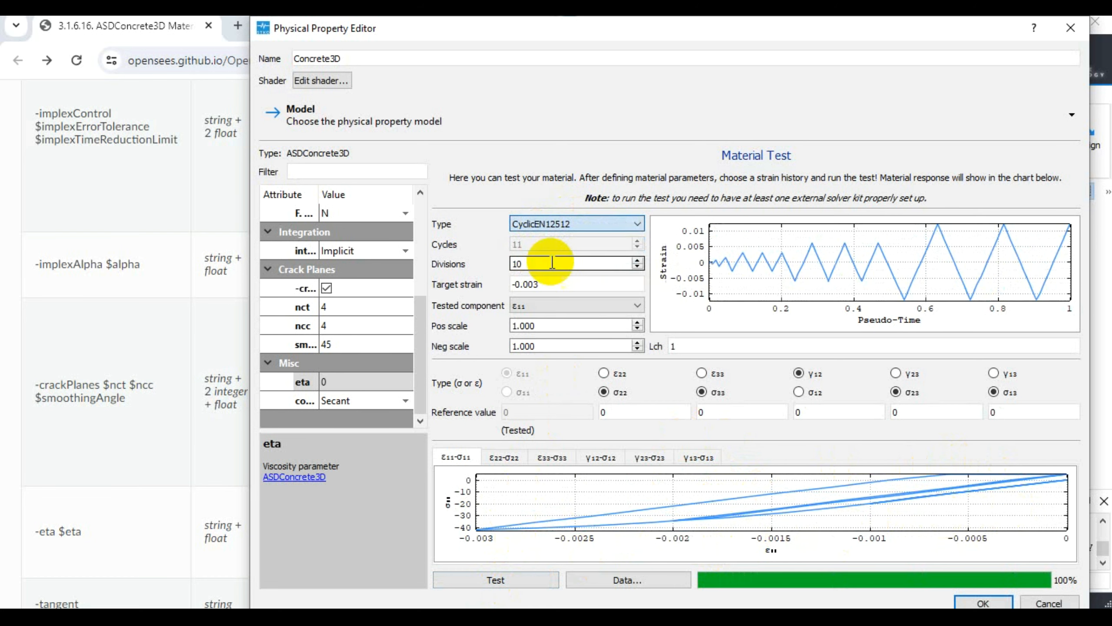
pyautogui.click(637, 261)
pyautogui.click(637, 261)
pyautogui.click(637, 261)
pyautogui.click(637, 261)
pyautogui.click(637, 260)
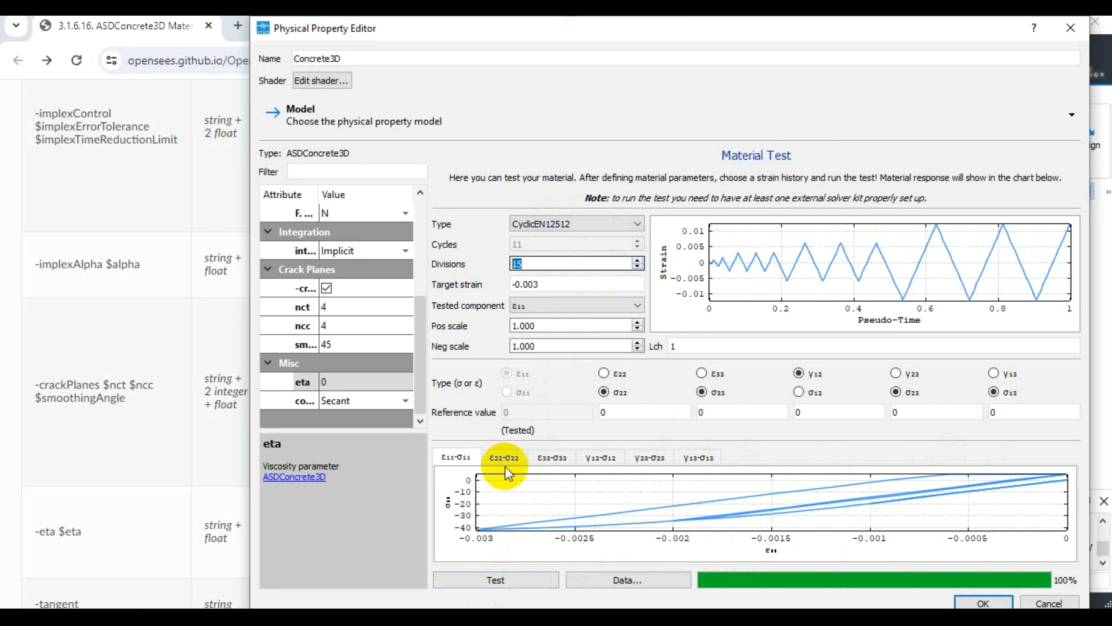
pyautogui.click(504, 581)
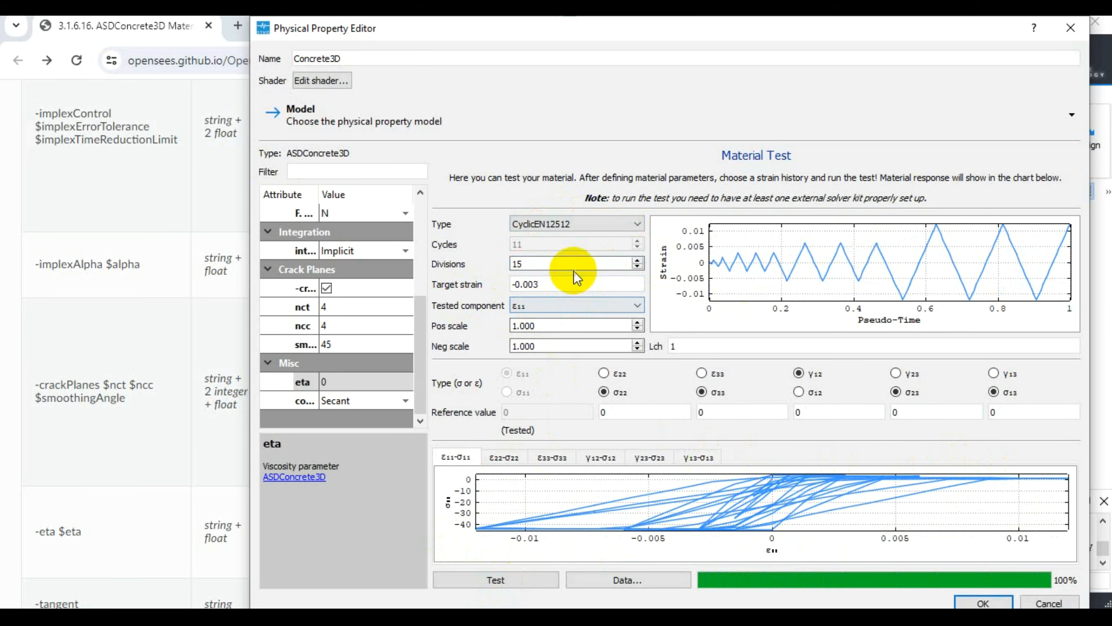
# - Change the strain history to CyclicSymmetric with 10 cycles and run the material test
pyautogui.click(544, 236)
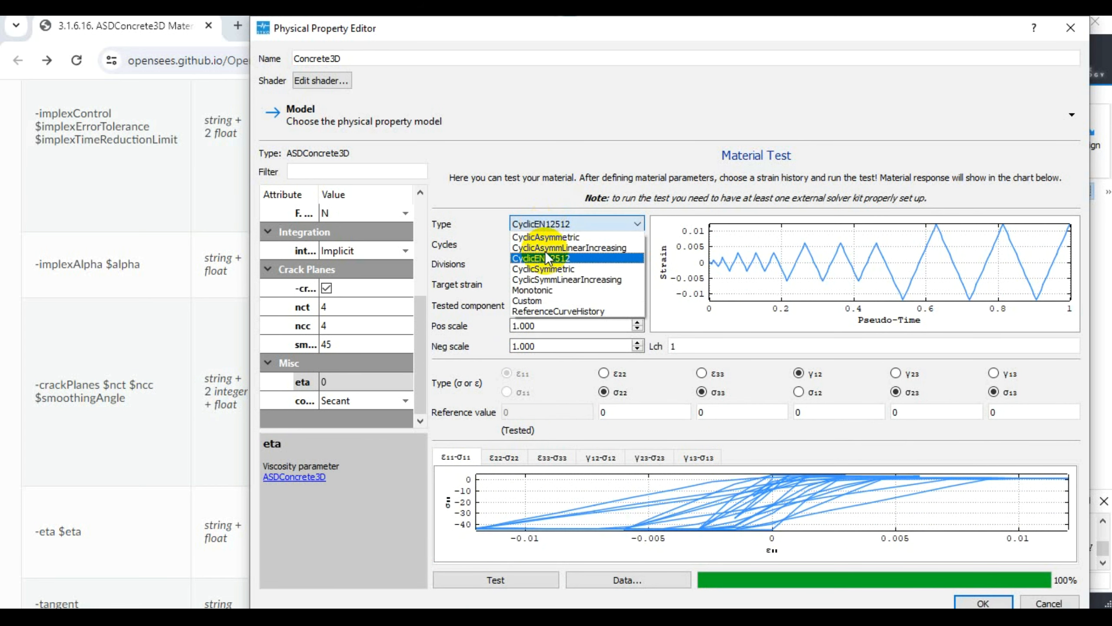
pyautogui.click(551, 270)
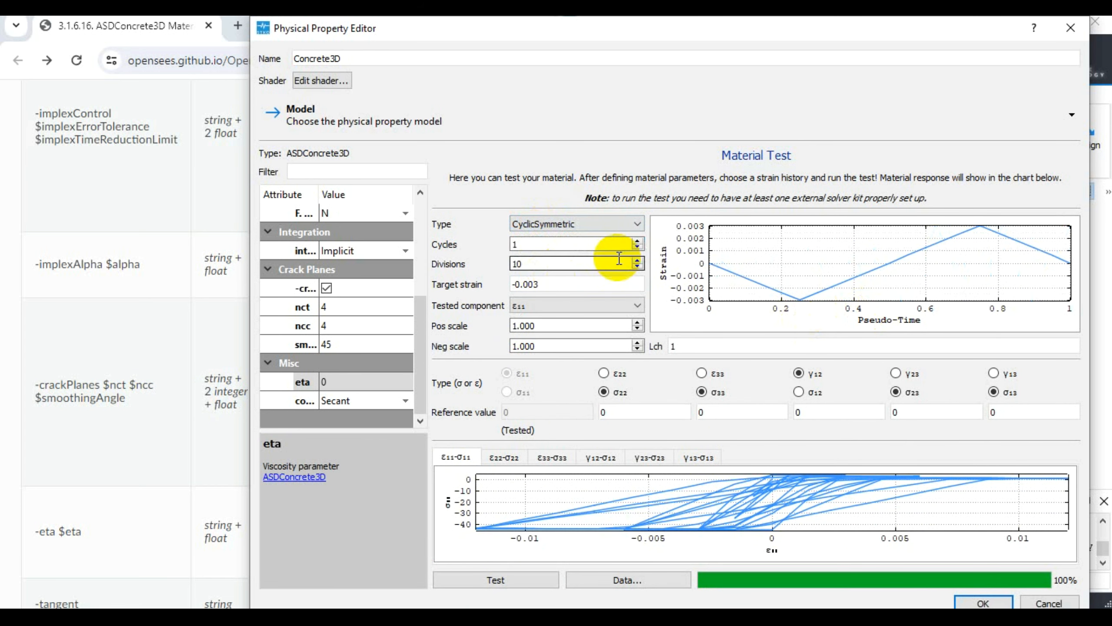
pyautogui.click(637, 242)
pyautogui.click(638, 242)
pyautogui.click(638, 242)
pyautogui.click(638, 241)
pyautogui.click(638, 241)
pyautogui.click(638, 241)
pyautogui.click(638, 242)
pyautogui.click(638, 242)
pyautogui.click(638, 242)
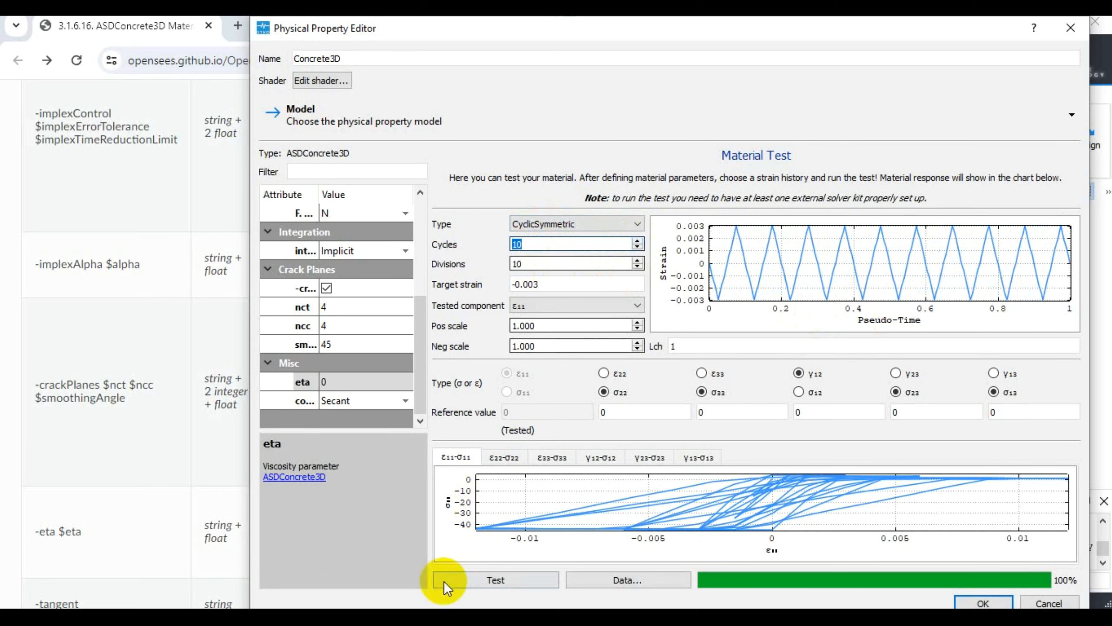
pyautogui.click(471, 582)
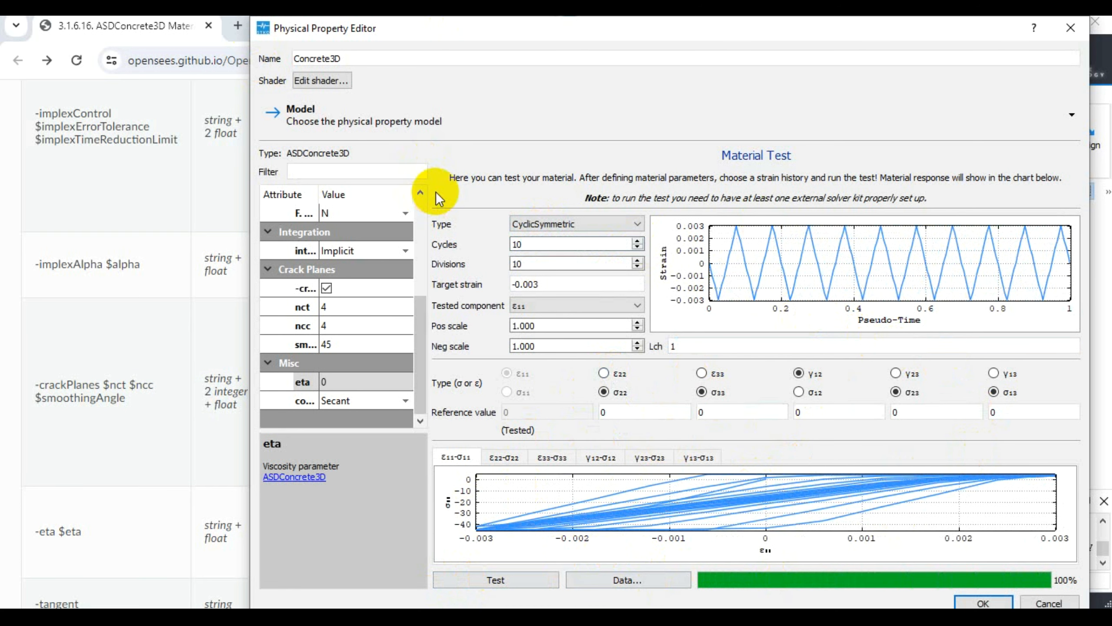
# - Change the strain history to CyclicSymmLinearIncreasing with 5 cycles and run the material test
pyautogui.click(574, 227)
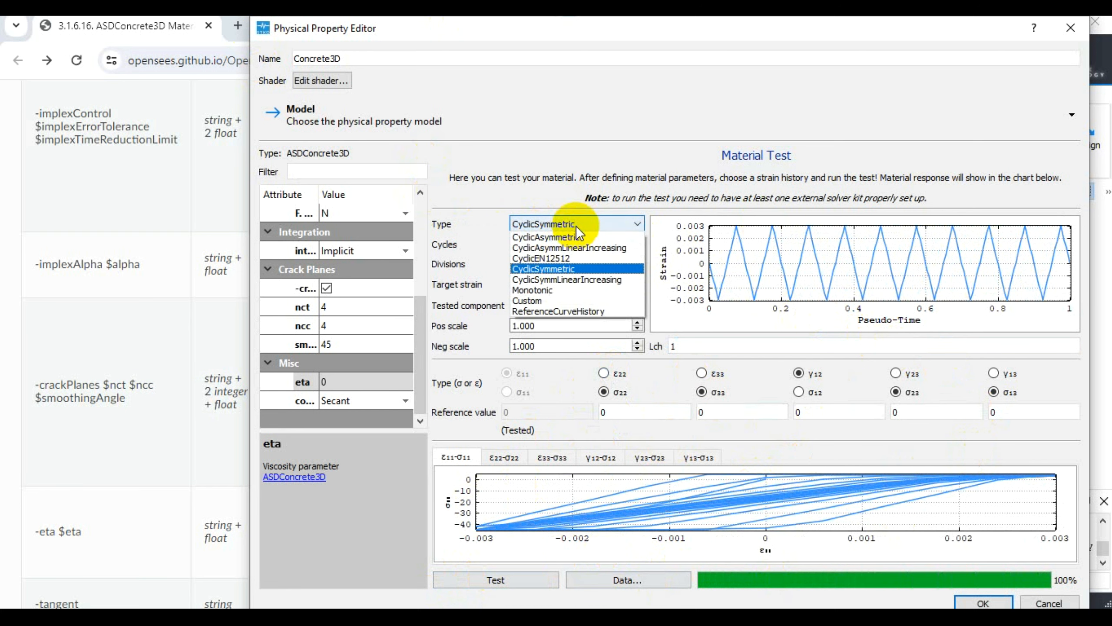
pyautogui.click(564, 279)
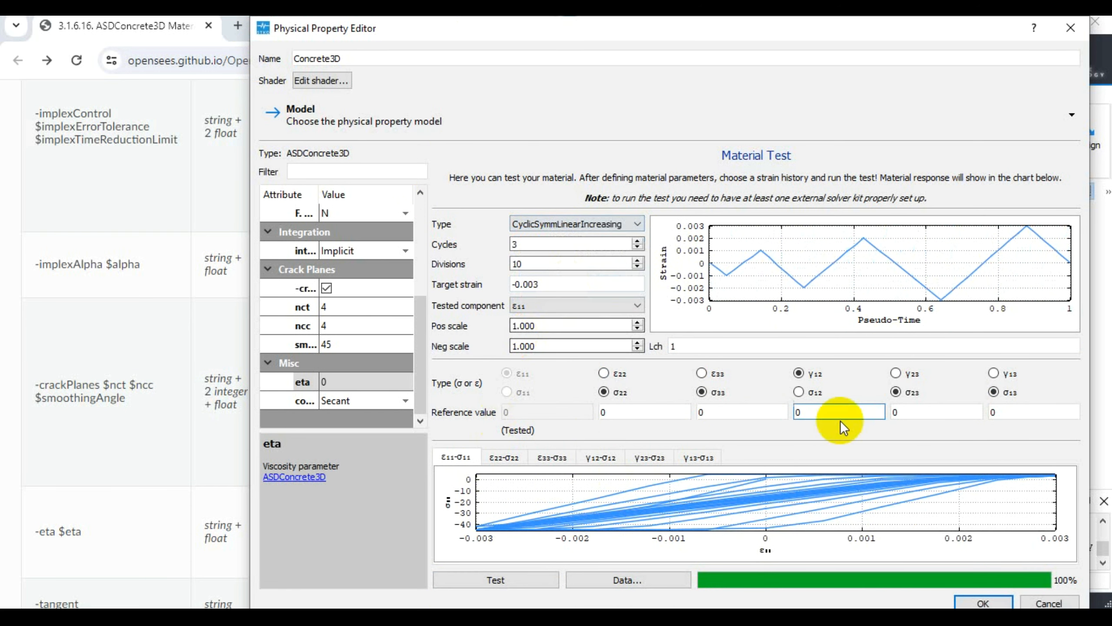
pyautogui.click(638, 241)
pyautogui.click(638, 241)
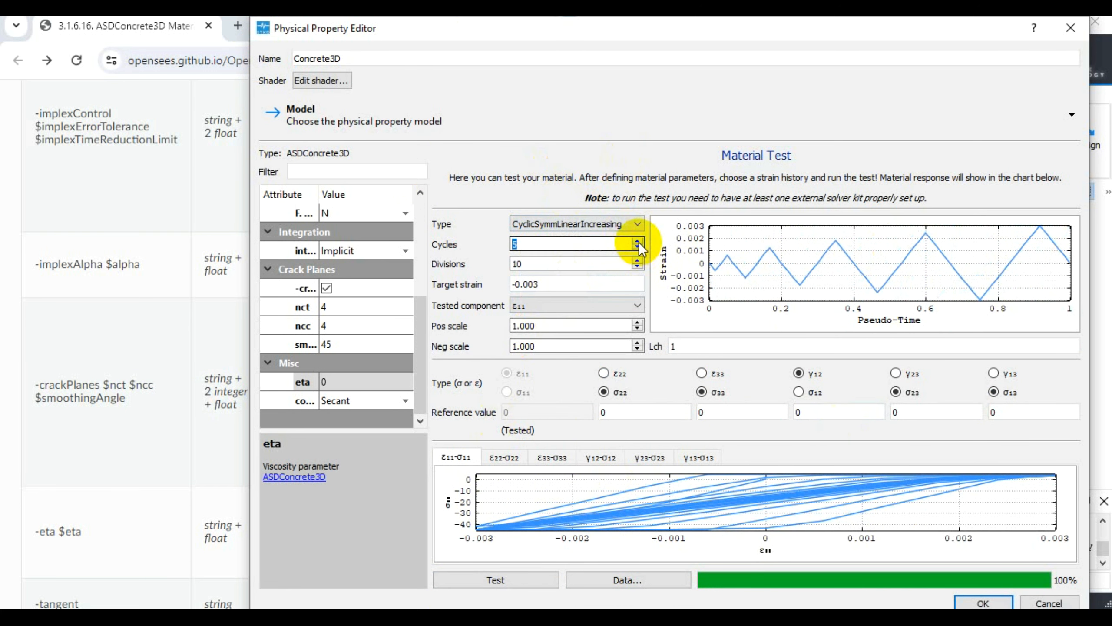
pyautogui.click(480, 574)
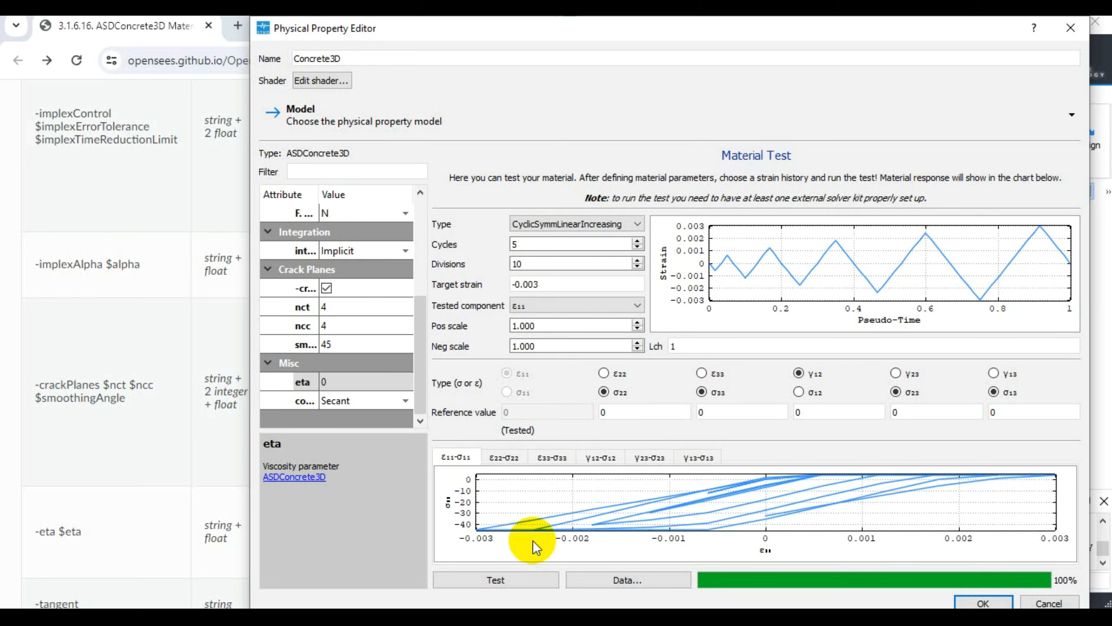
# - Run the material test on ε11 with the Monotonic strain history
pyautogui.click(594, 219)
pyautogui.click(572, 291)
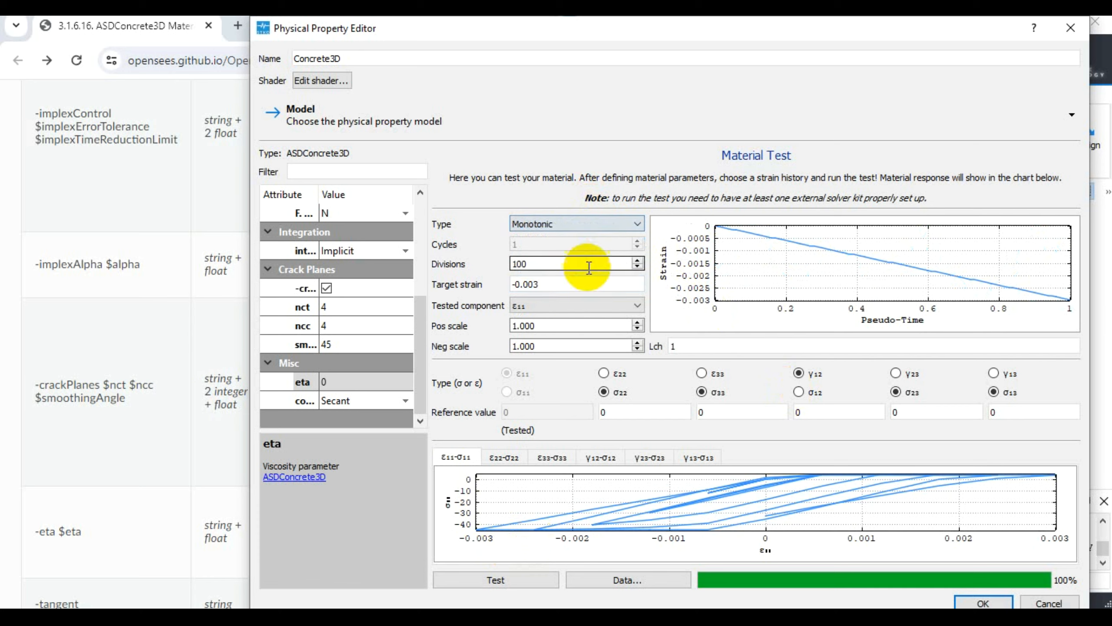
pyautogui.click(514, 583)
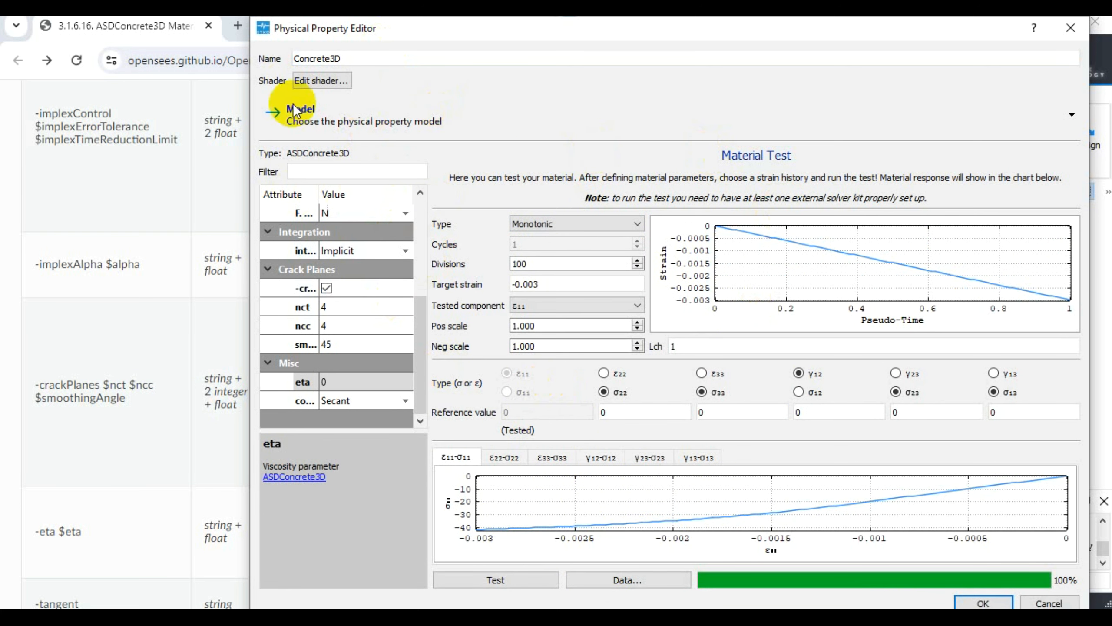
# - Examine the monotonic test's numeric data in an enlarged table, highlighting the first ten rows from ε11 to σ33
pyautogui.click(615, 580)
pyautogui.moveTo(671, 394); pyautogui.dragTo(932, 444)
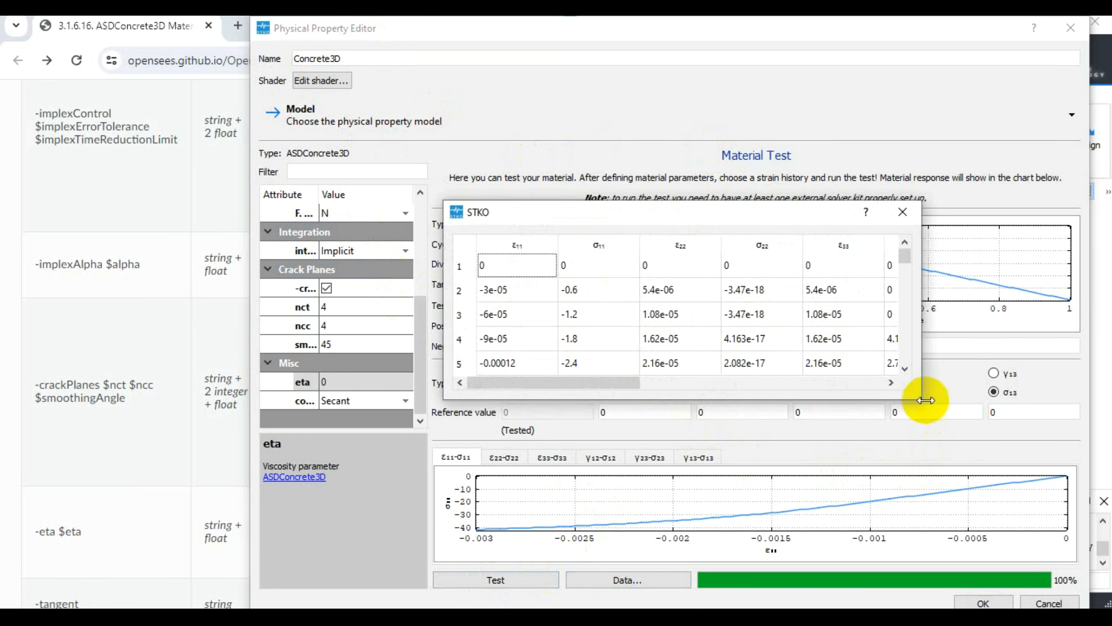
pyautogui.moveTo(924, 399); pyautogui.dragTo(1049, 596)
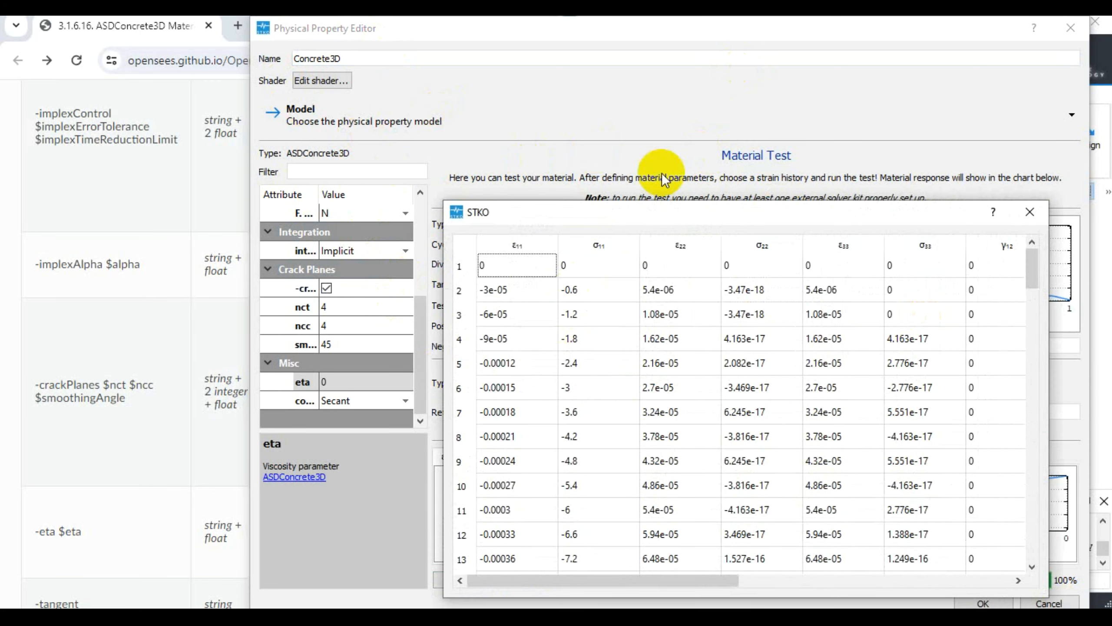
pyautogui.moveTo(559, 208); pyautogui.dragTo(409, 77)
pyautogui.moveTo(339, 136); pyautogui.dragTo(748, 363)
pyautogui.rightClick(517, 231)
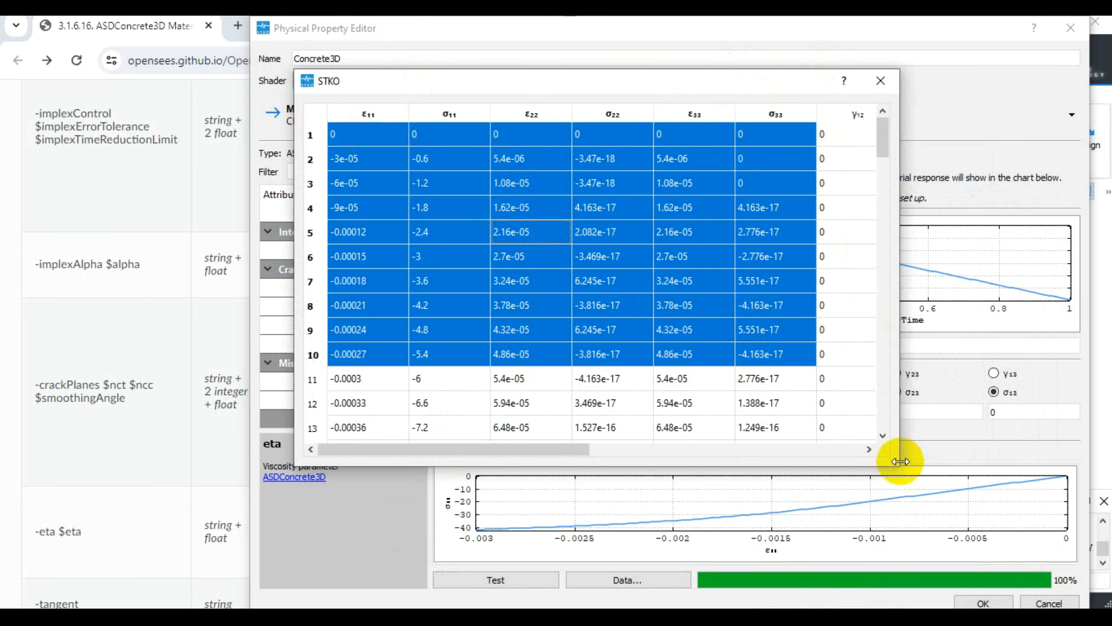
pyautogui.moveTo(896, 466); pyautogui.dragTo(1064, 557)
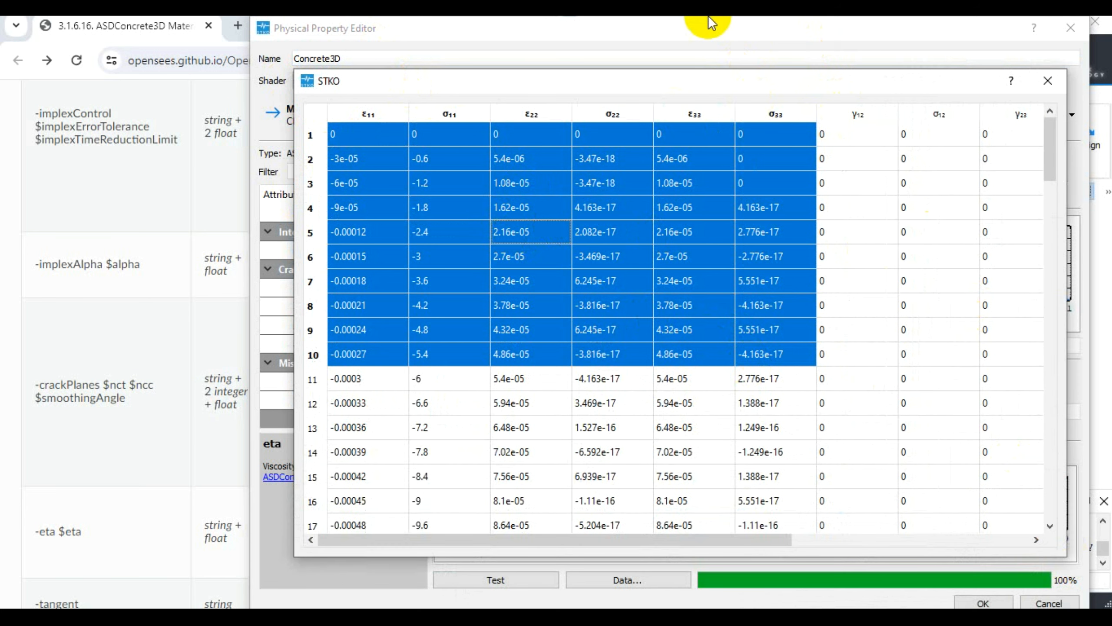
pyautogui.click(1056, 90)
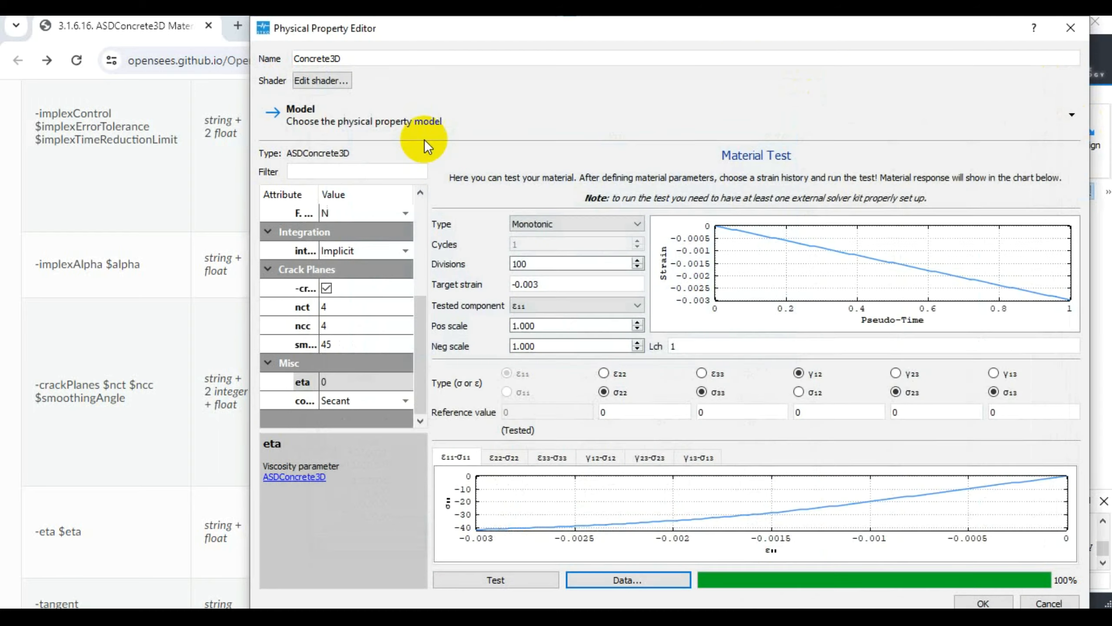
# - Change the strain history to CyclicAsymmLinearIncreasing with 10 cycles and run the material test
pyautogui.click(565, 222)
pyautogui.click(562, 247)
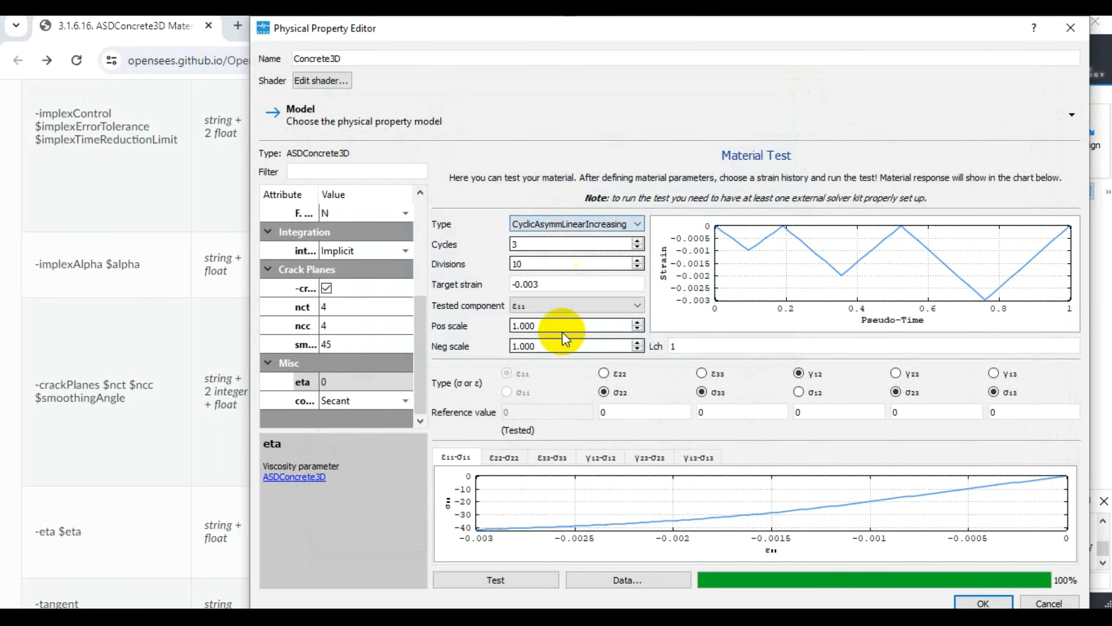
pyautogui.click(637, 241)
pyautogui.click(638, 241)
pyautogui.click(637, 241)
pyautogui.click(637, 241)
pyautogui.click(637, 240)
pyautogui.click(637, 241)
pyautogui.click(637, 241)
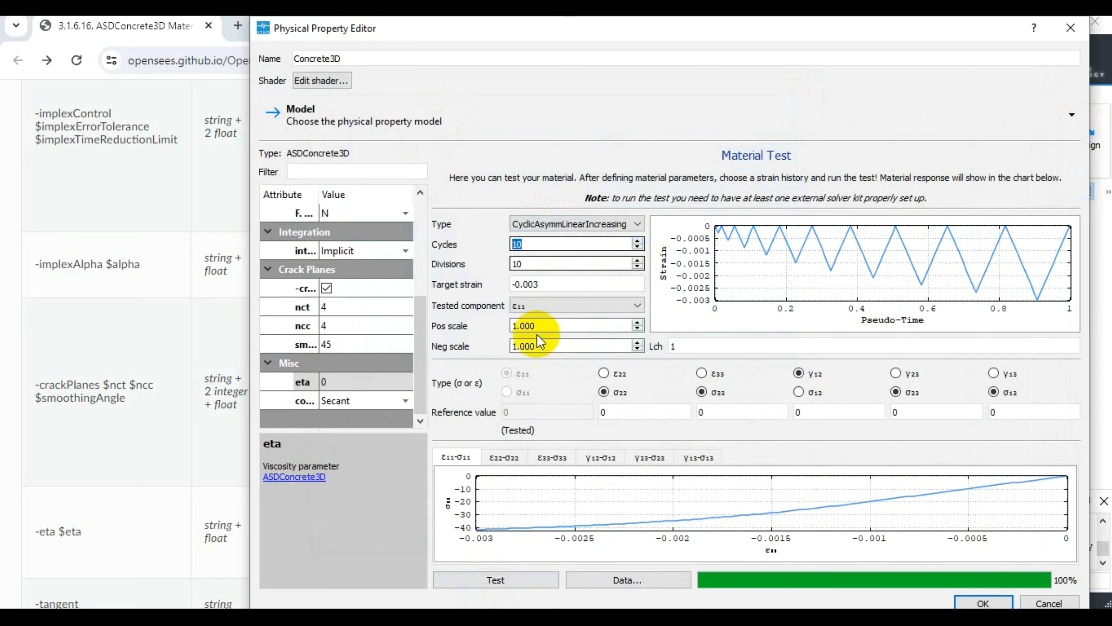
pyautogui.click(493, 580)
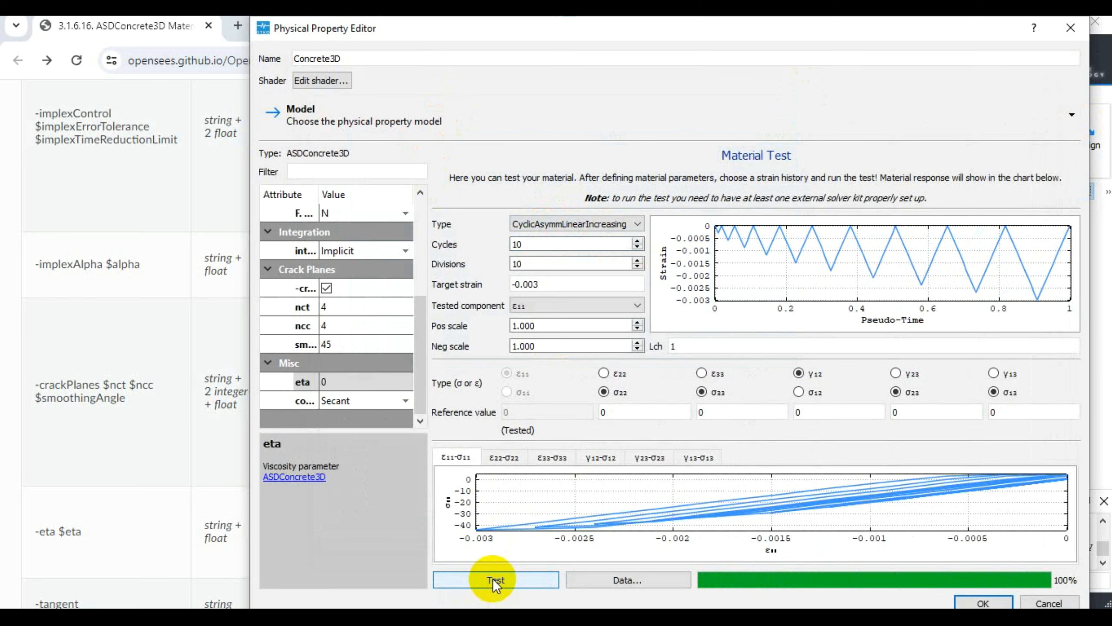
# - Examine the CyclicAsymmLinearIncreasing test's data table down to its last rows and close it
pyautogui.click(643, 580)
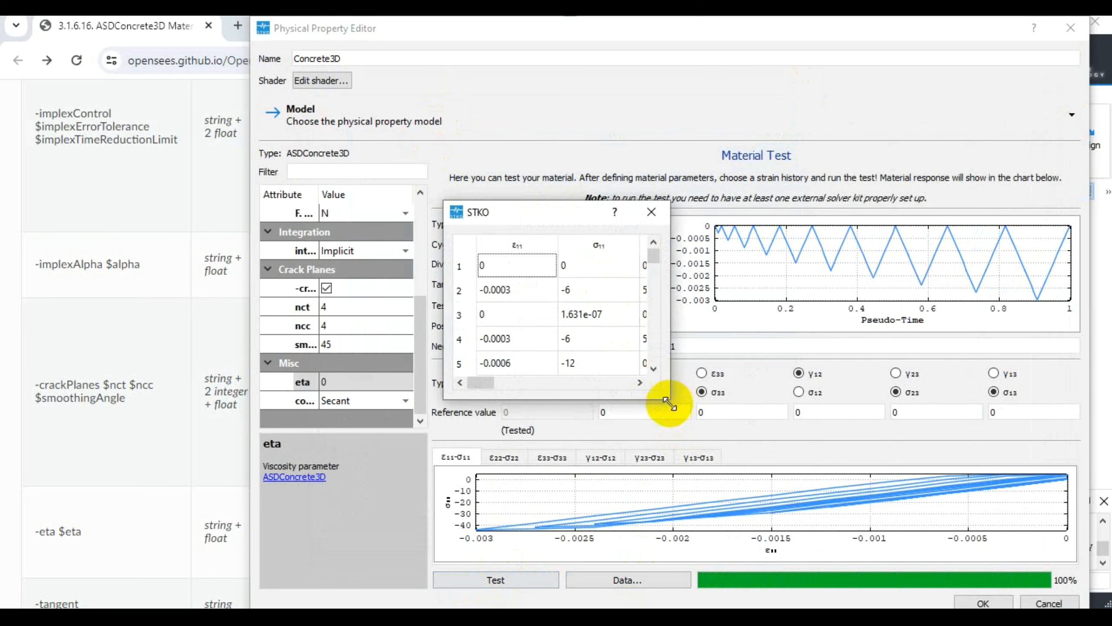
pyautogui.moveTo(668, 402); pyautogui.dragTo(915, 587)
pyautogui.moveTo(901, 261); pyautogui.dragTo(894, 544)
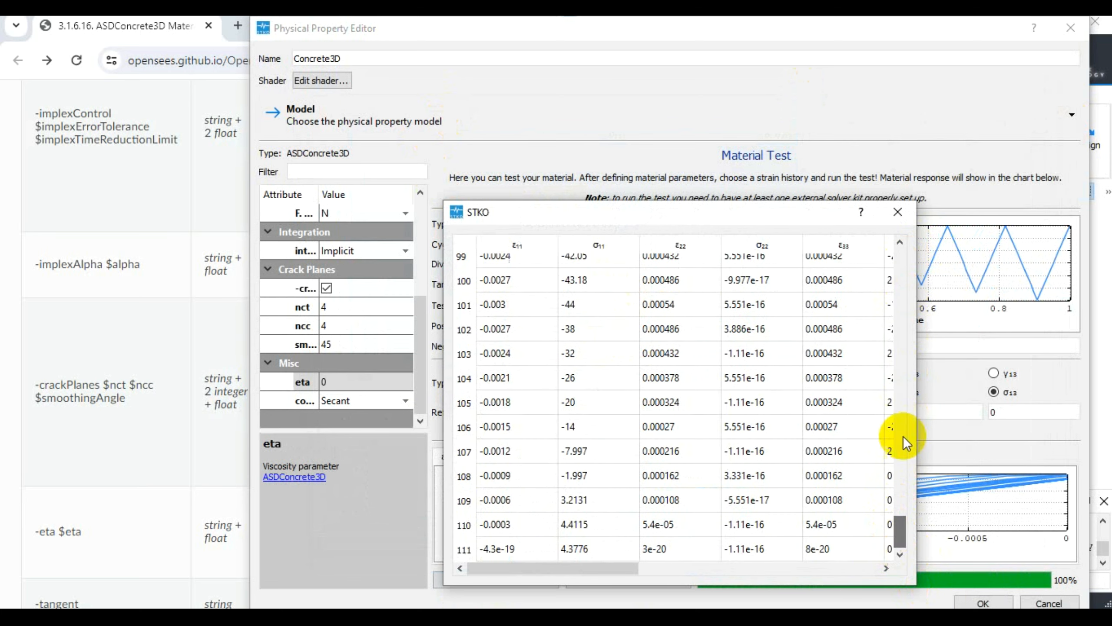
pyautogui.click(898, 212)
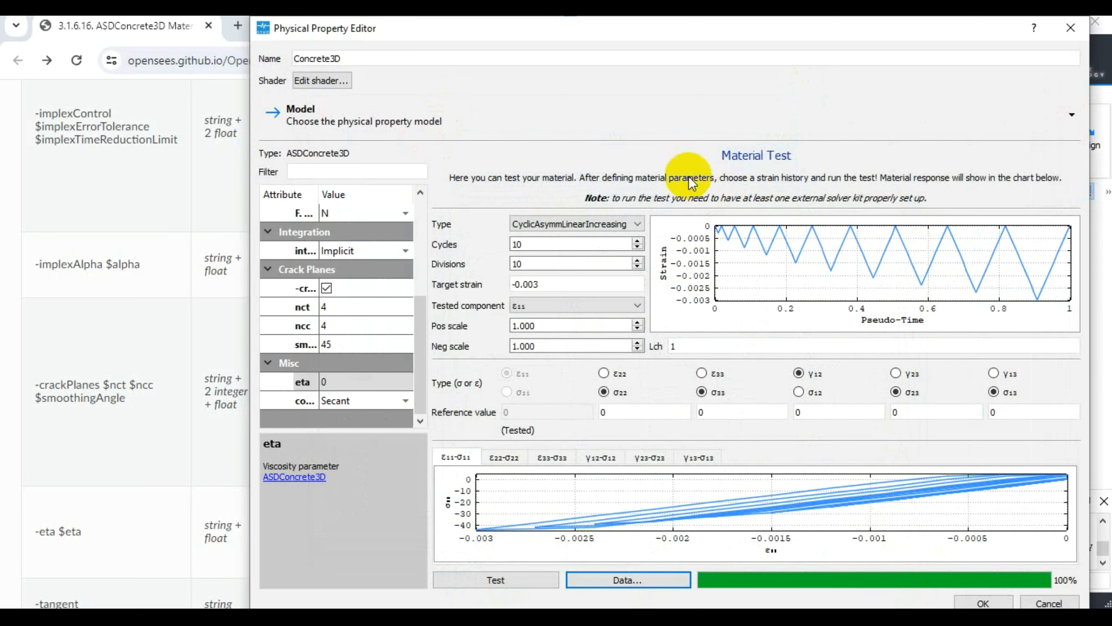
# - Widen the property editor so the attribute names are readable, and set the force unit to kN
pyautogui.click(360, 205)
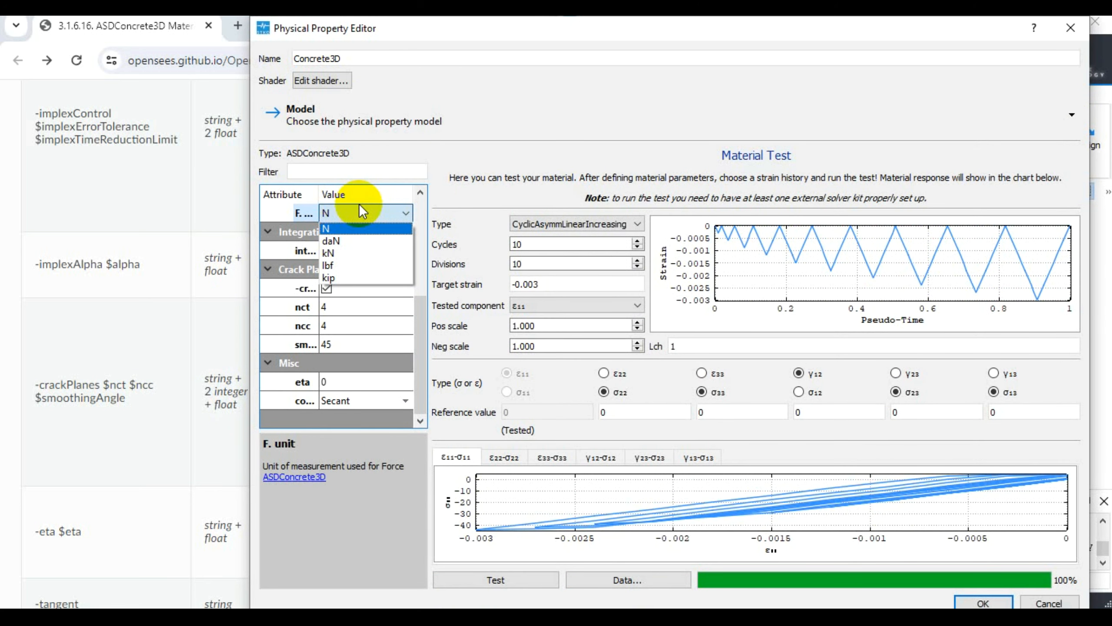
pyautogui.click(307, 209)
pyautogui.click(343, 215)
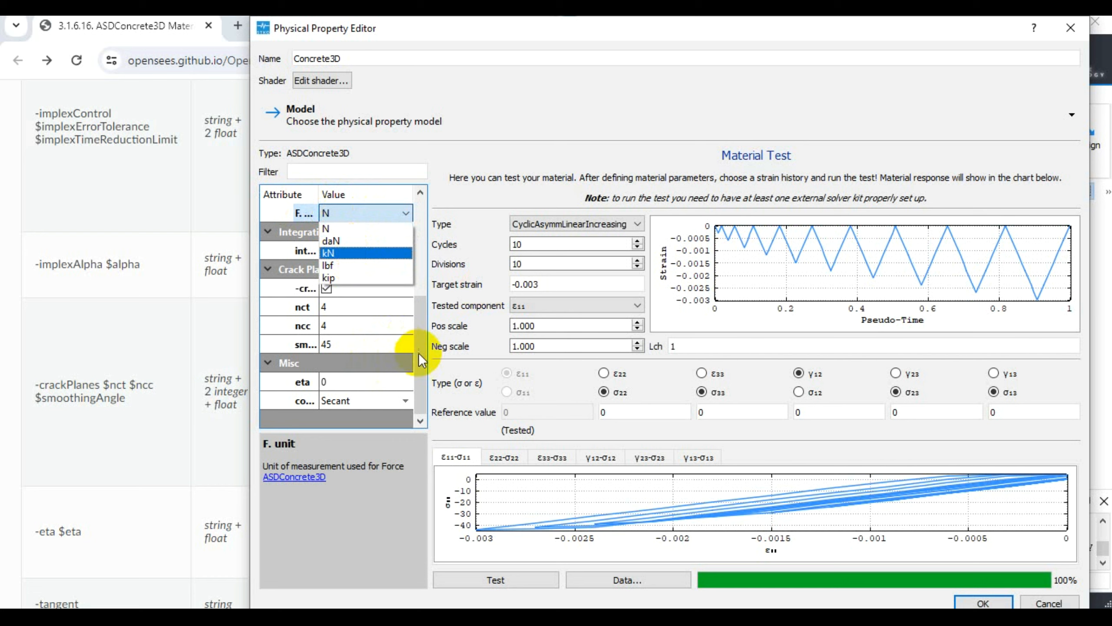
pyautogui.click(425, 198)
pyautogui.moveTo(252, 196); pyautogui.dragTo(168, 183)
pyautogui.click(384, 210)
pyautogui.click(327, 240)
pyautogui.click(361, 208)
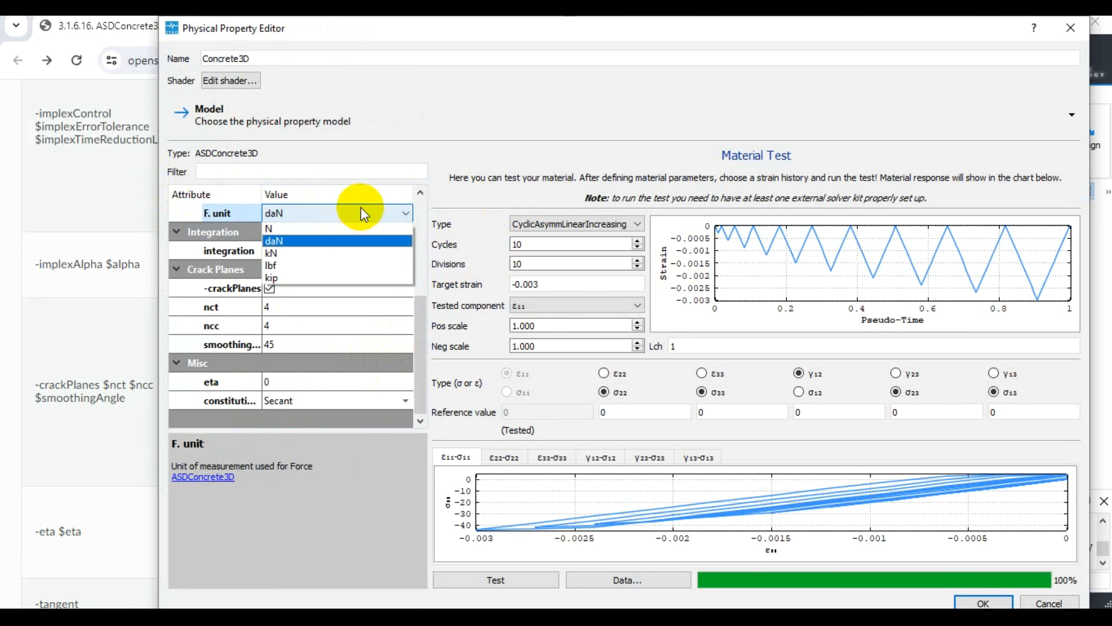
pyautogui.click(327, 253)
pyautogui.click(341, 216)
pyautogui.click(303, 251)
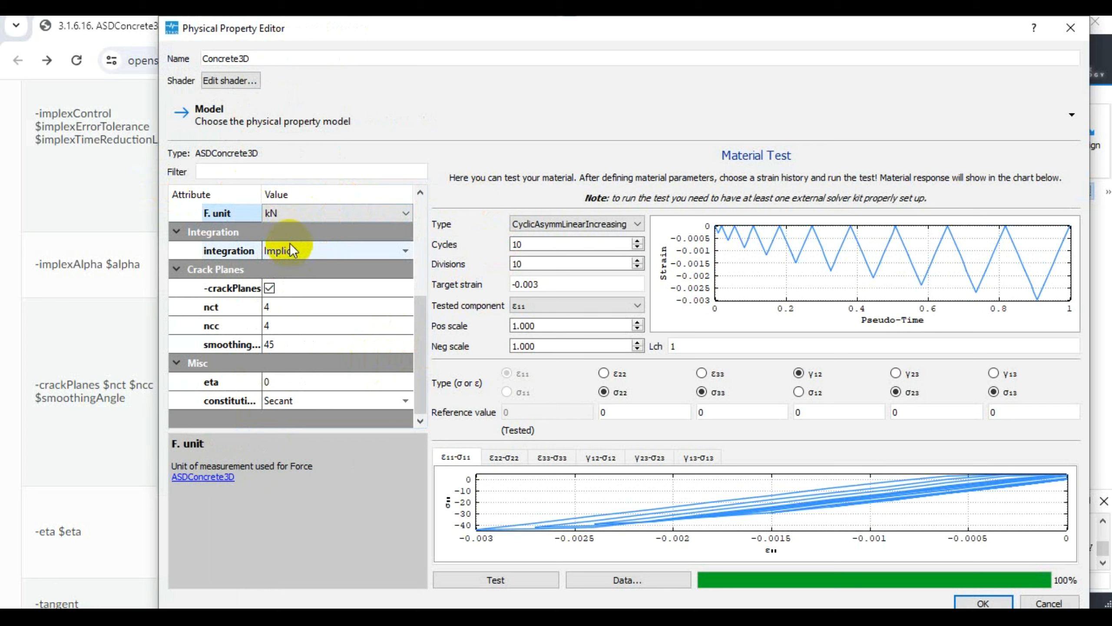
# - Switch the integration scheme to IMPL-EX and rerun the CyclicAsymmLinearIncreasing material test
pyautogui.click(295, 249)
pyautogui.click(291, 274)
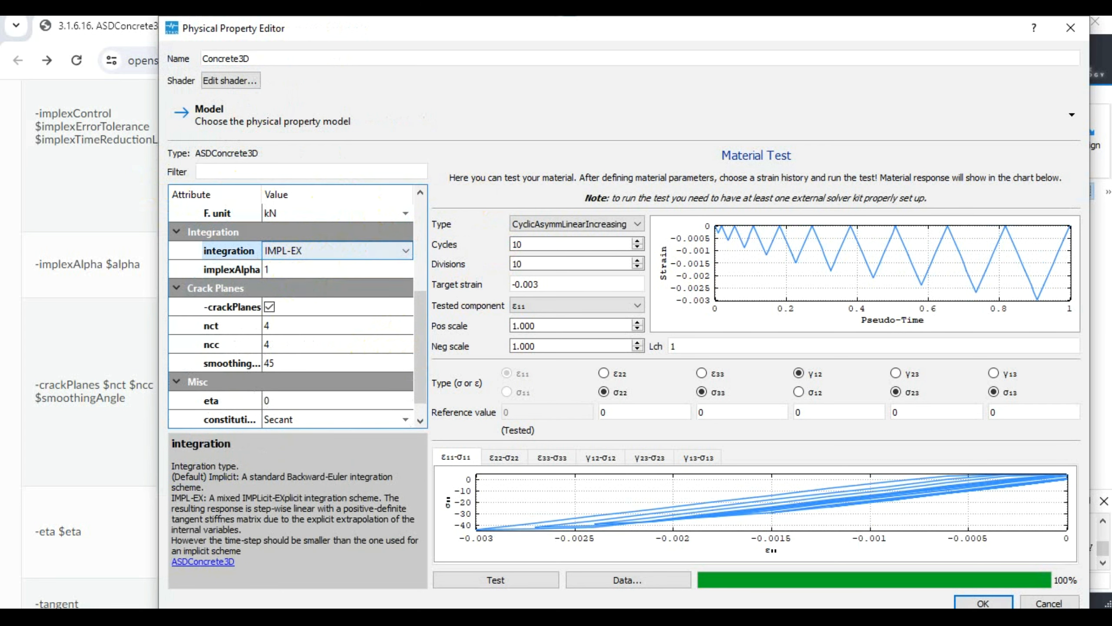
pyautogui.click(494, 577)
pyautogui.click(496, 570)
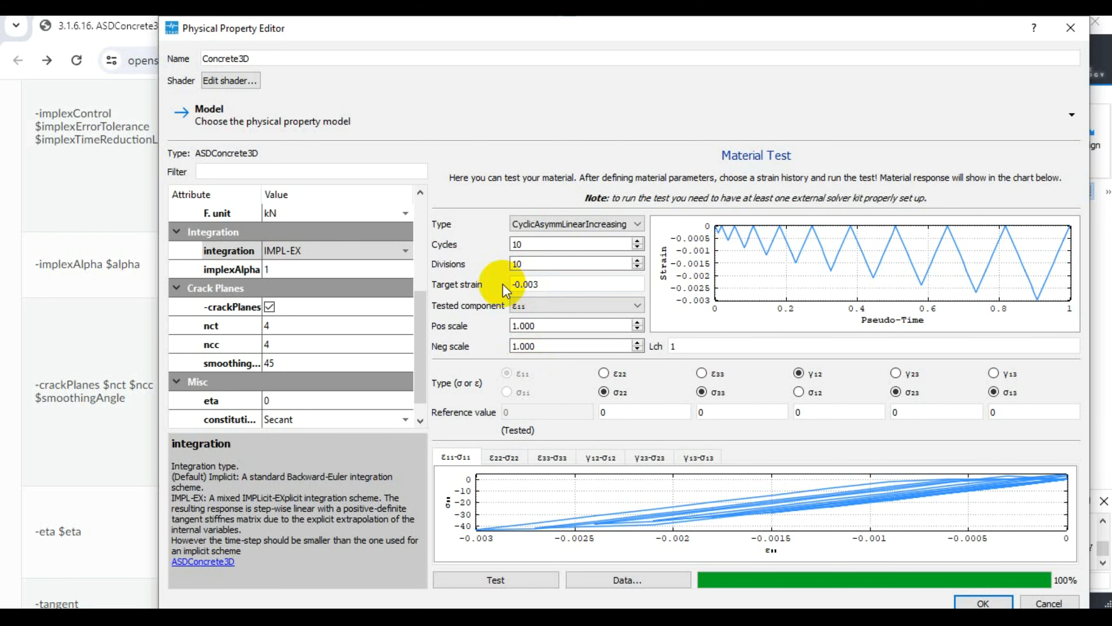
pyautogui.click(548, 574)
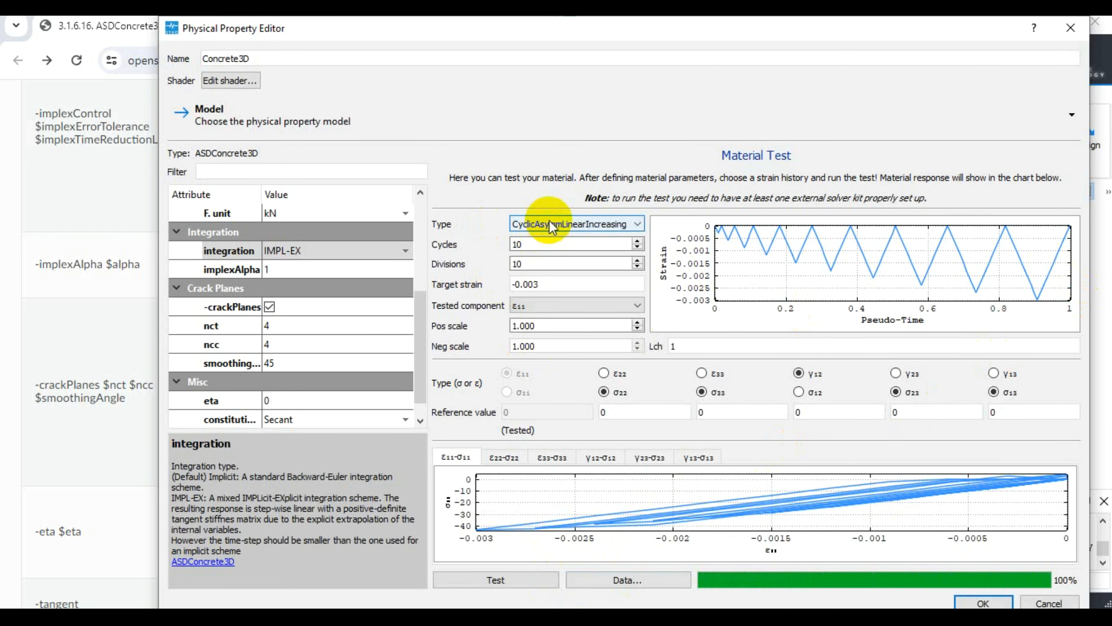
# - Run the IMPL-EX material test with the CyclicEN12512 strain history at 10 divisions
pyautogui.click(552, 227)
pyautogui.click(560, 261)
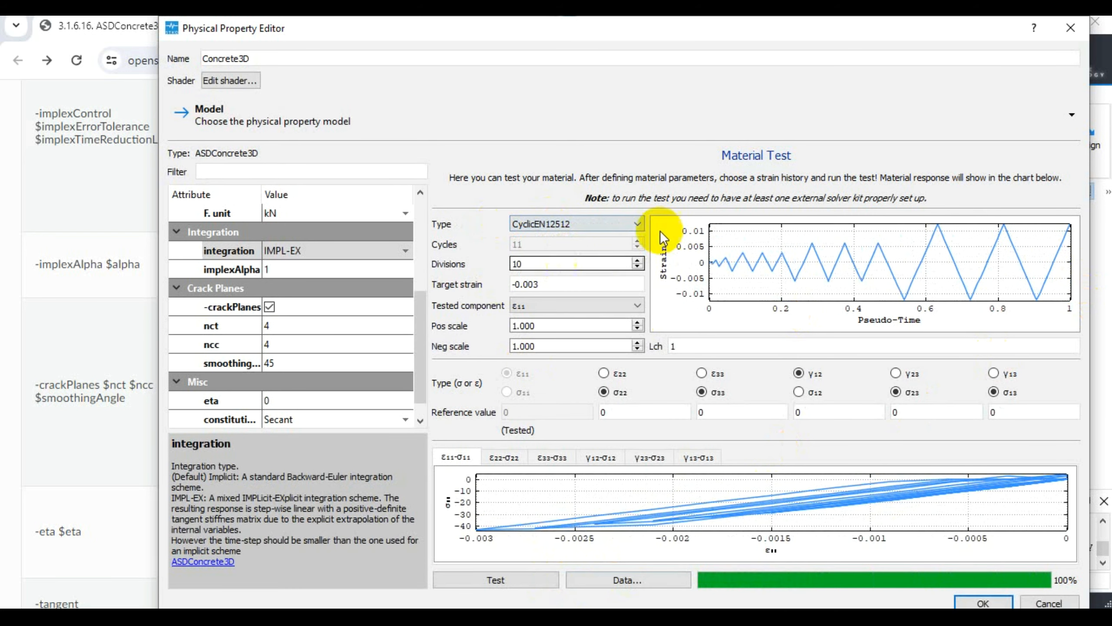
pyautogui.click(533, 579)
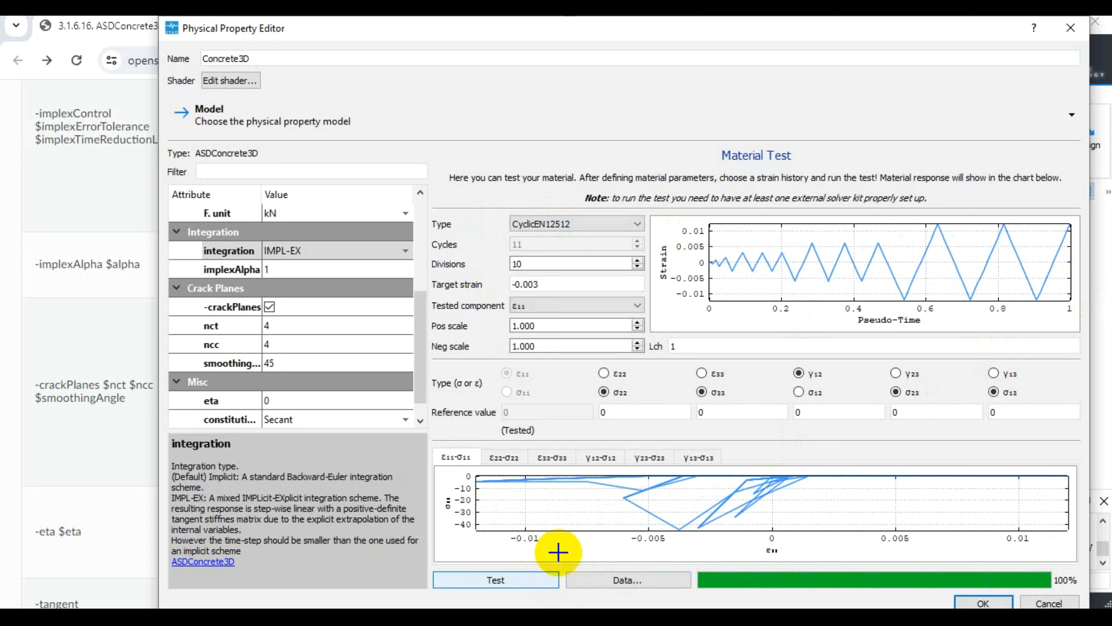
# - Raise the divisions of the CyclicEN12512 history to 15 and rerun the material test
pyautogui.click(637, 260)
pyautogui.click(636, 260)
pyautogui.click(637, 260)
pyautogui.click(637, 260)
pyautogui.click(637, 260)
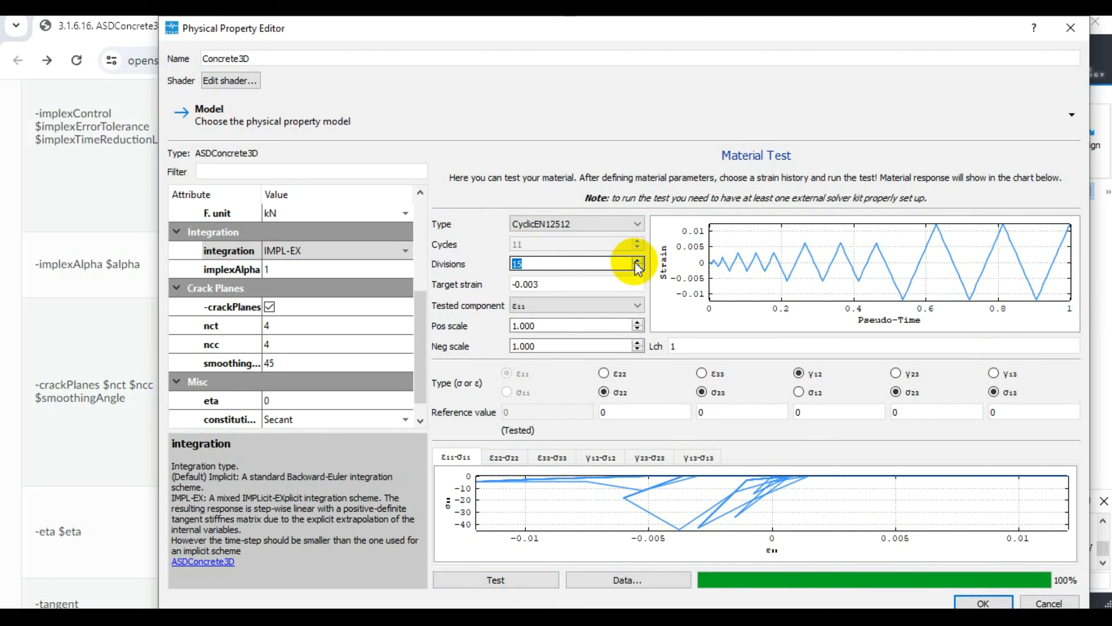
pyautogui.click(508, 583)
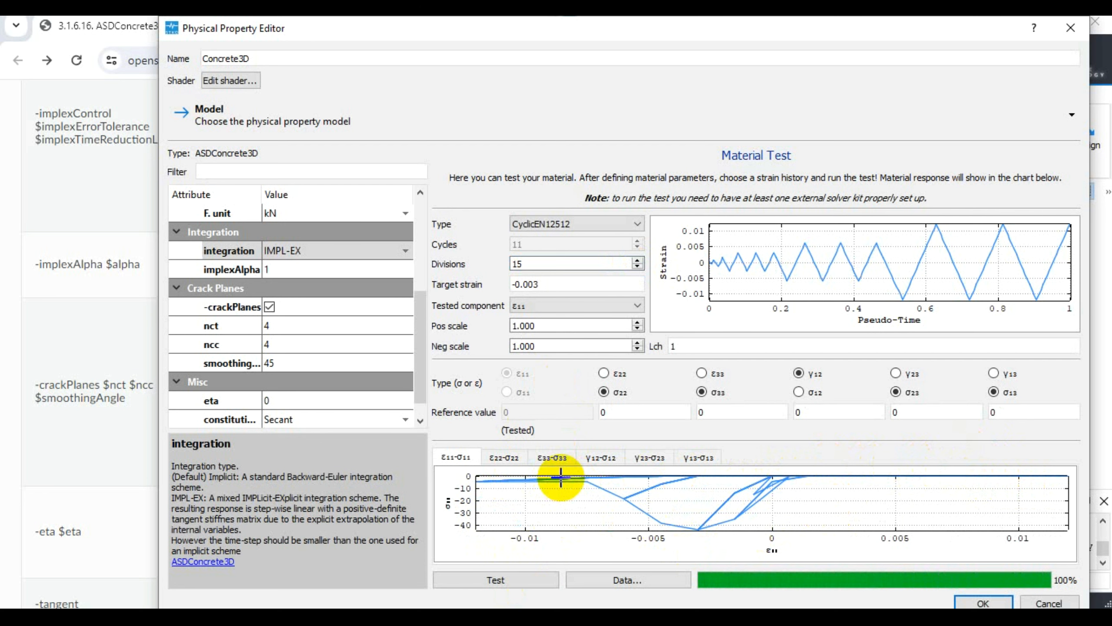
# - Set the viscosity parameter eta to 0.01
pyautogui.scroll(-1, 355, 412)
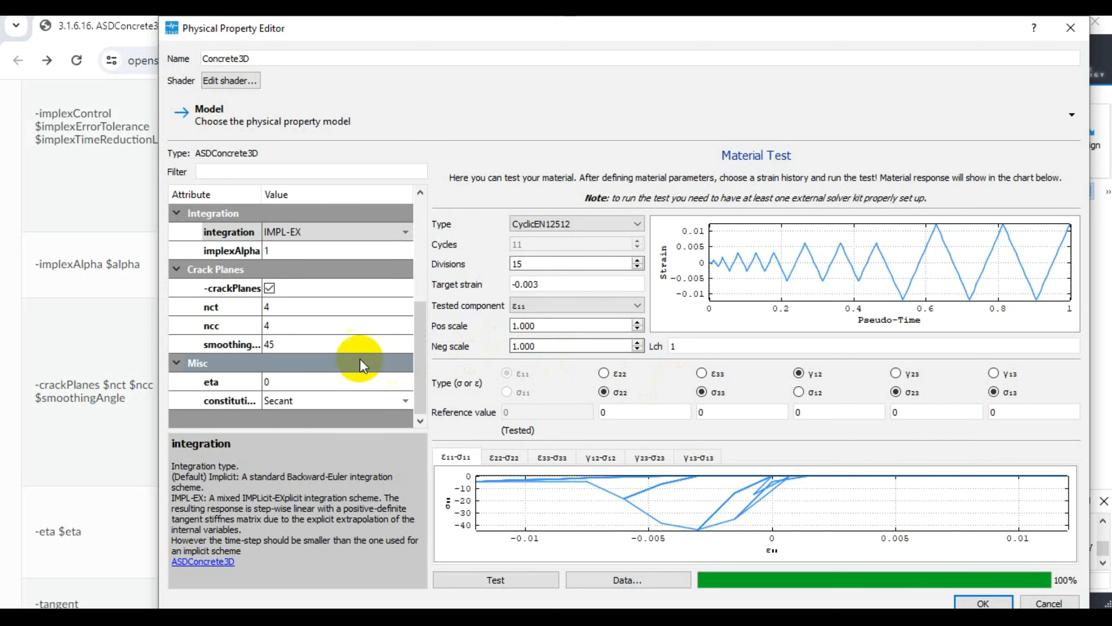
pyautogui.doubleClick(318, 380)
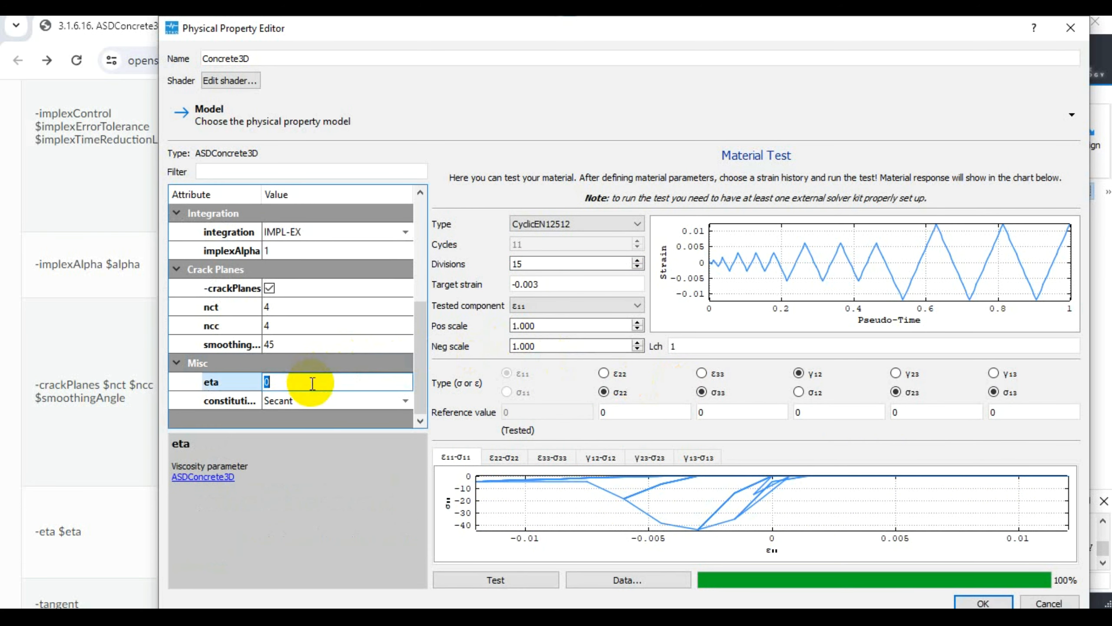
pyautogui.write('0.01')
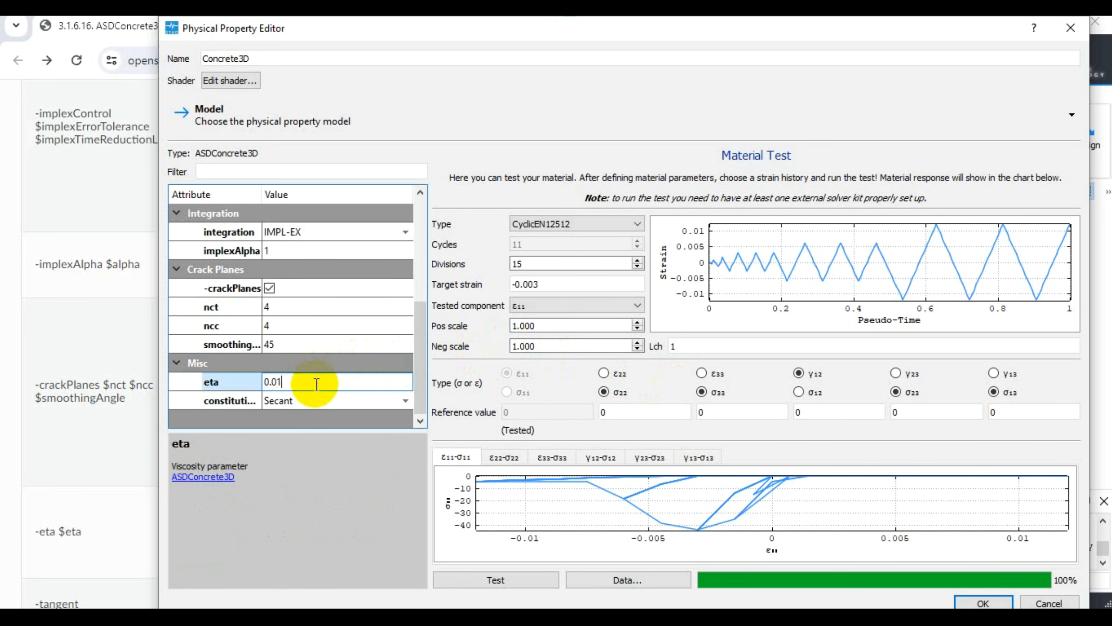
# - Run the material test with the current viscosity, lower eta to 0.005 and run the test again
pyautogui.click(504, 577)
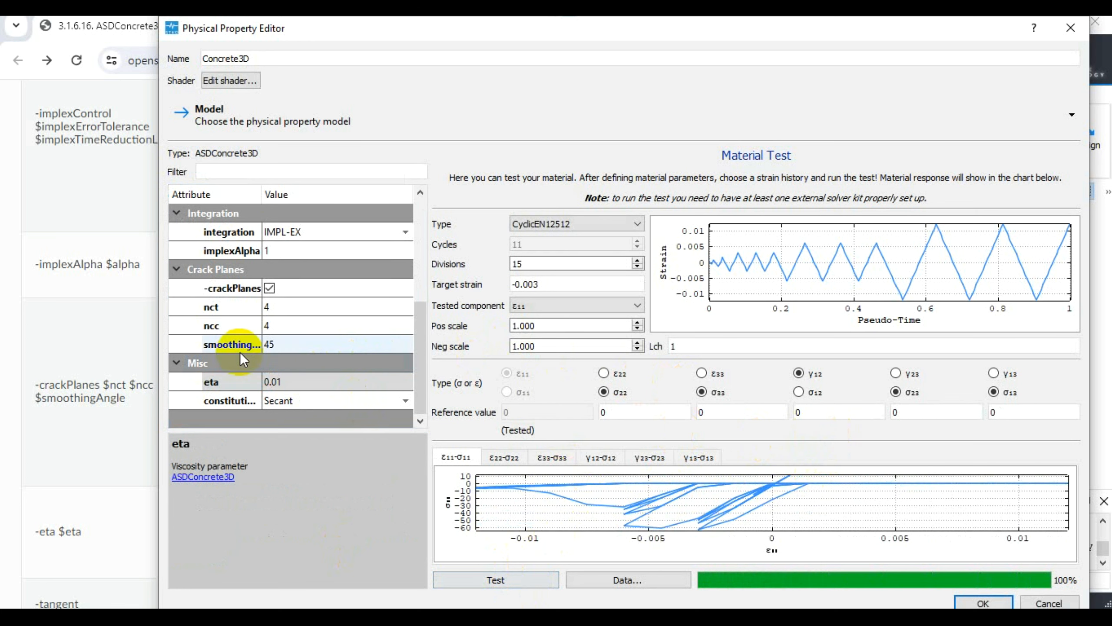
pyautogui.click(272, 382)
pyautogui.click(290, 381)
pyautogui.press('BackSpace')
pyautogui.write('05')
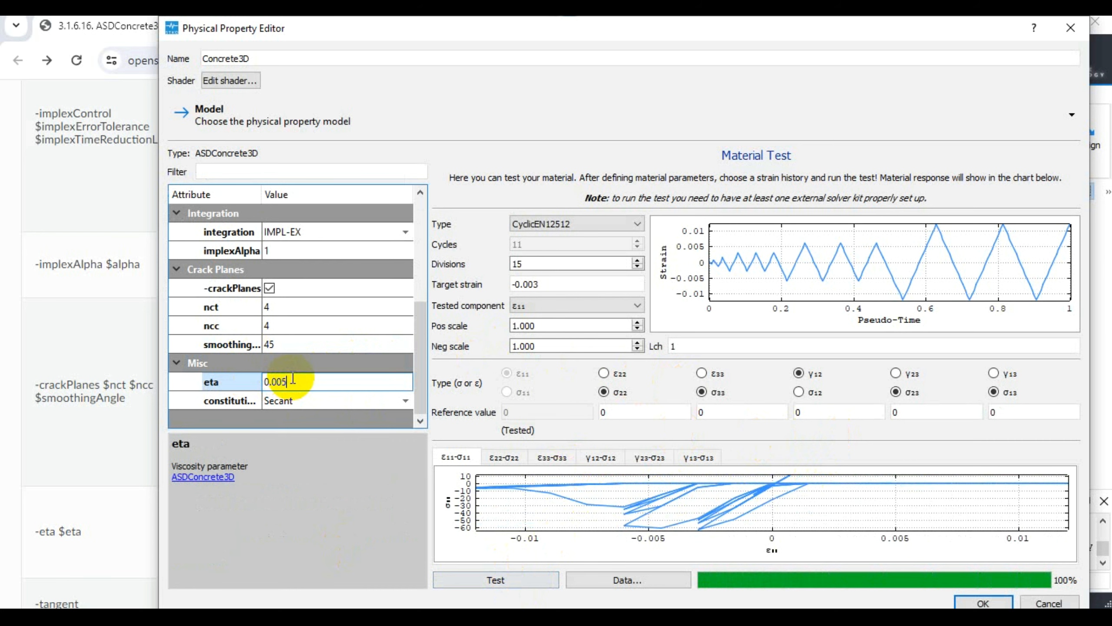
pyautogui.click(507, 579)
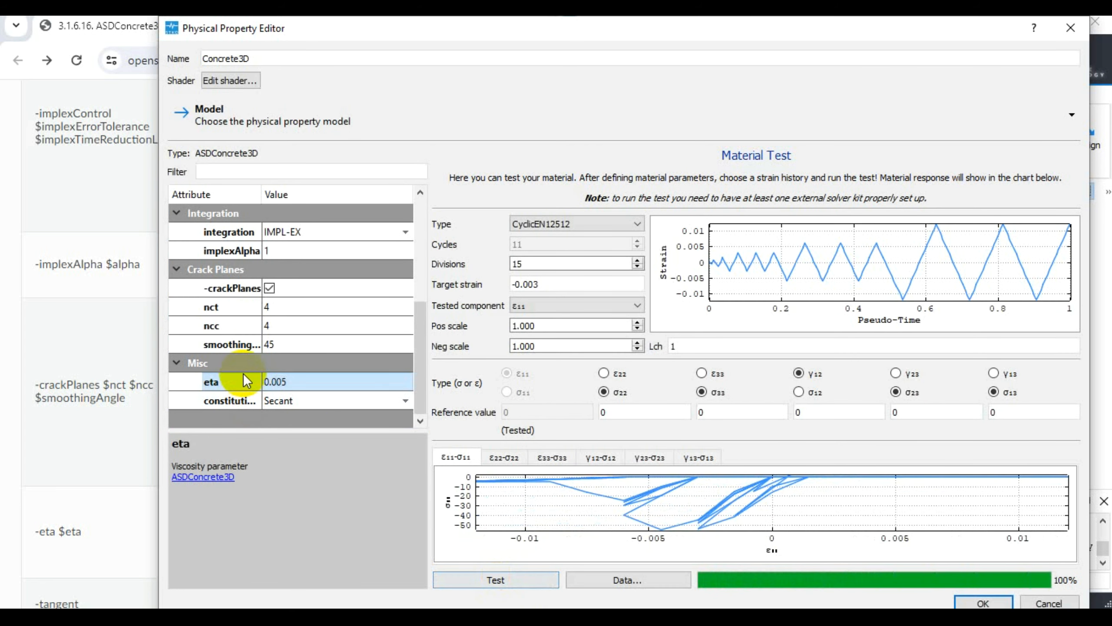
# - Set the viscosity parameter eta to 0.001 and rerun the material test
pyautogui.click(294, 381)
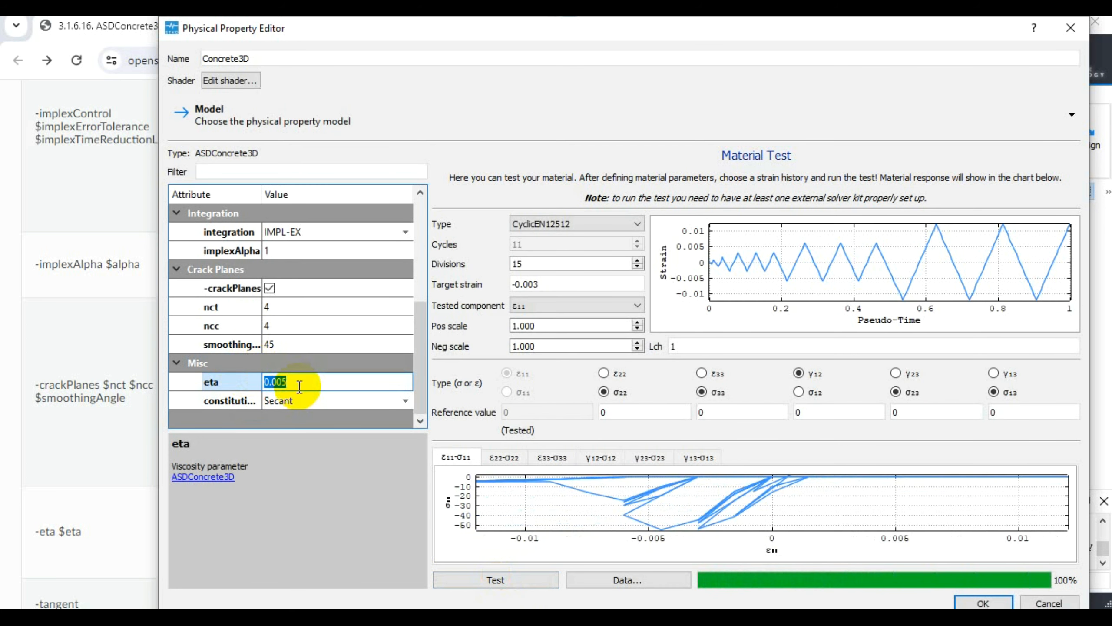
pyautogui.click(299, 386)
pyautogui.press('BackSpace')
pyautogui.write('1')
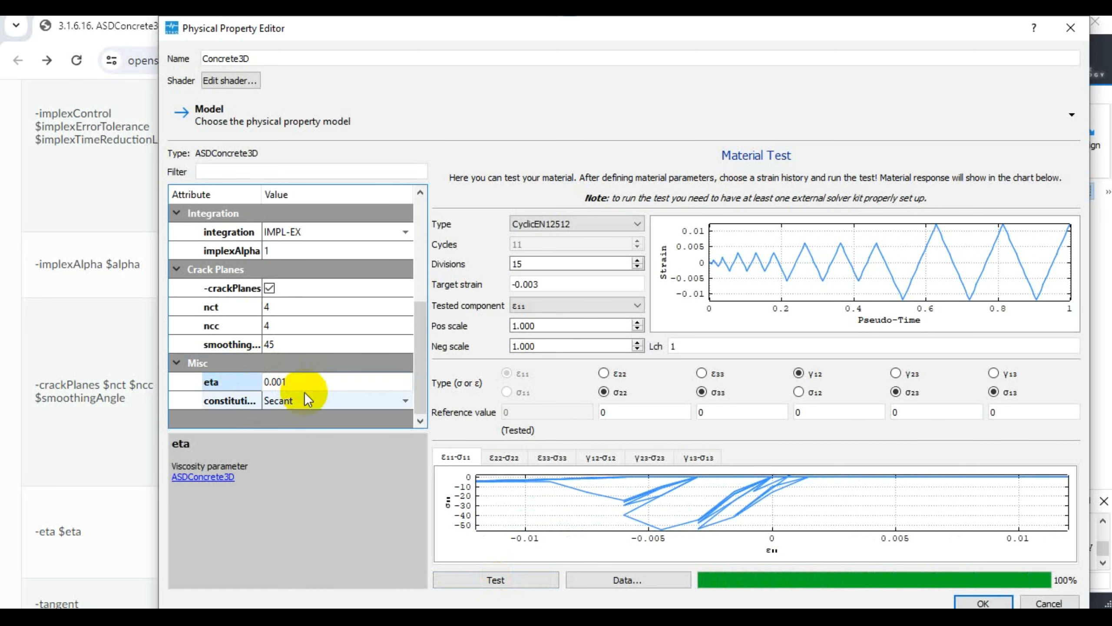
pyautogui.click(509, 579)
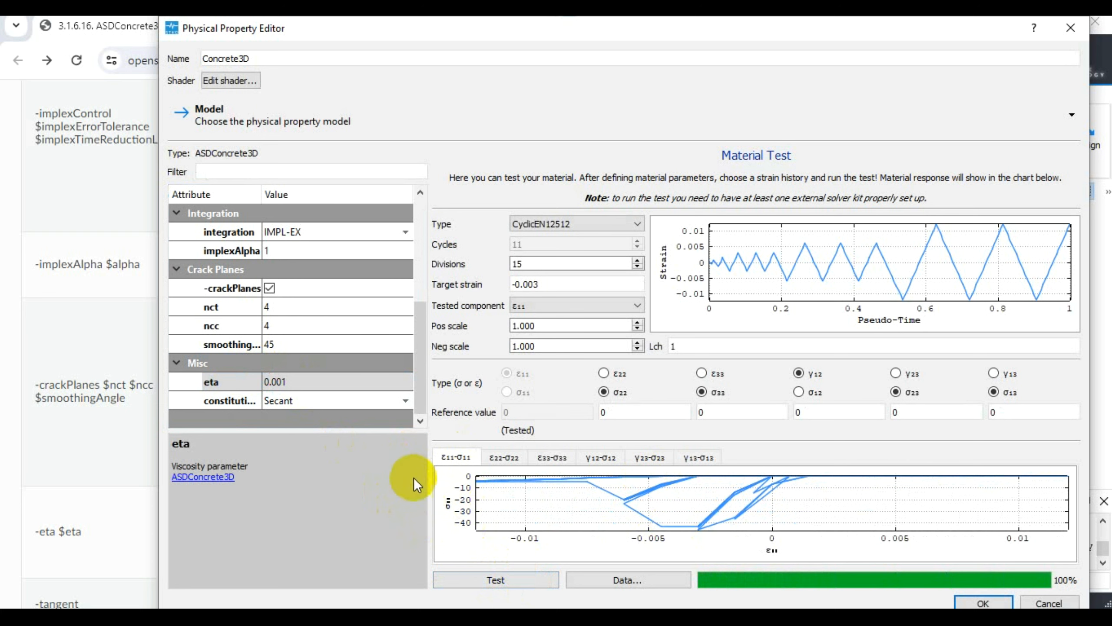
# - Set the viscosity parameter eta to 0 and rerun the material test without viscosity
pyautogui.click(326, 378)
pyautogui.write('0')
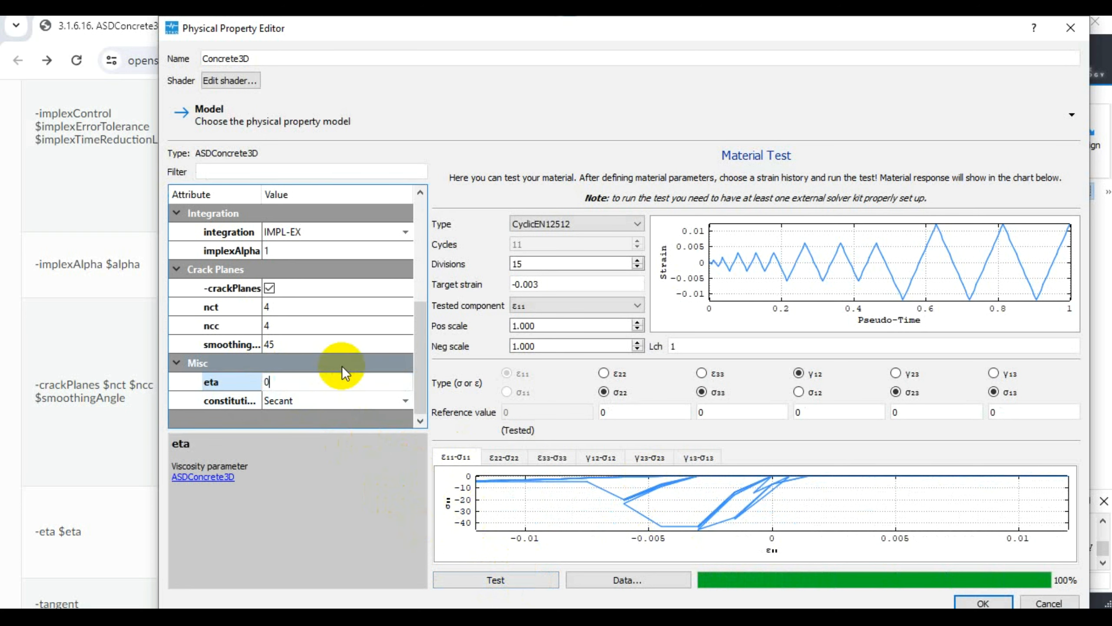
pyautogui.click(488, 579)
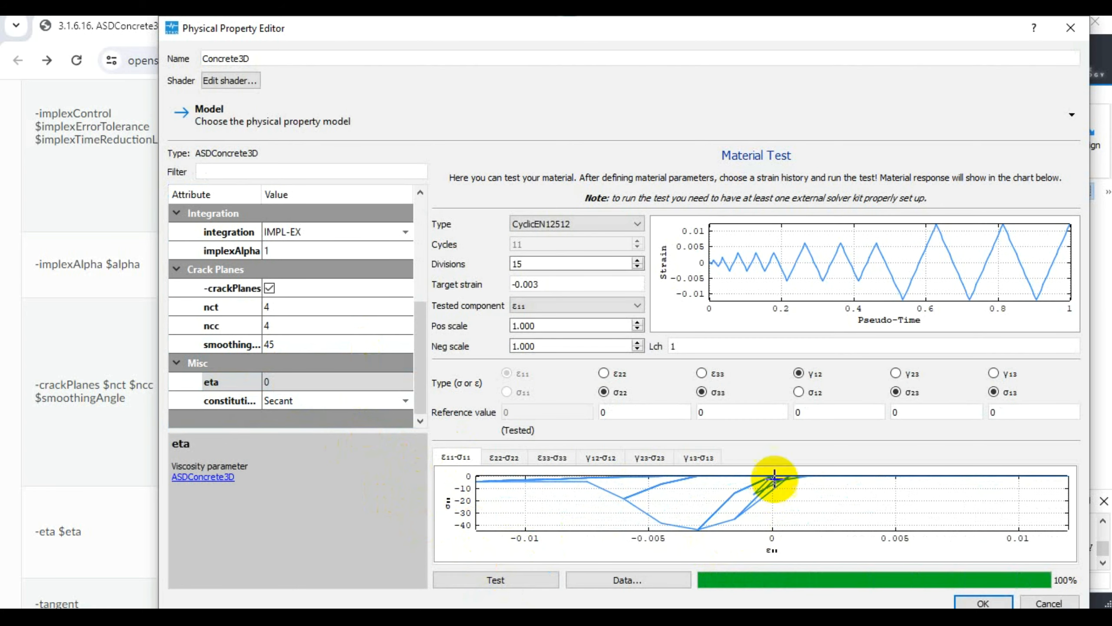
# - Set the viscosity parameter eta back to 0.01 and rerun the material test
pyautogui.click(269, 382)
pyautogui.click(315, 383)
pyautogui.write('0.01')
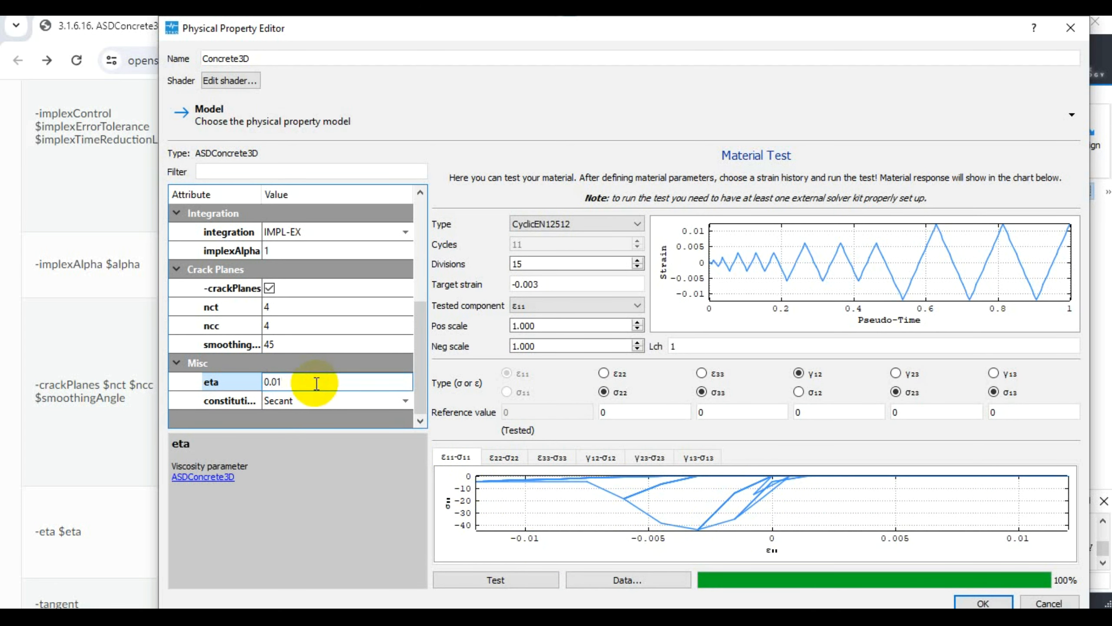
pyautogui.click(485, 578)
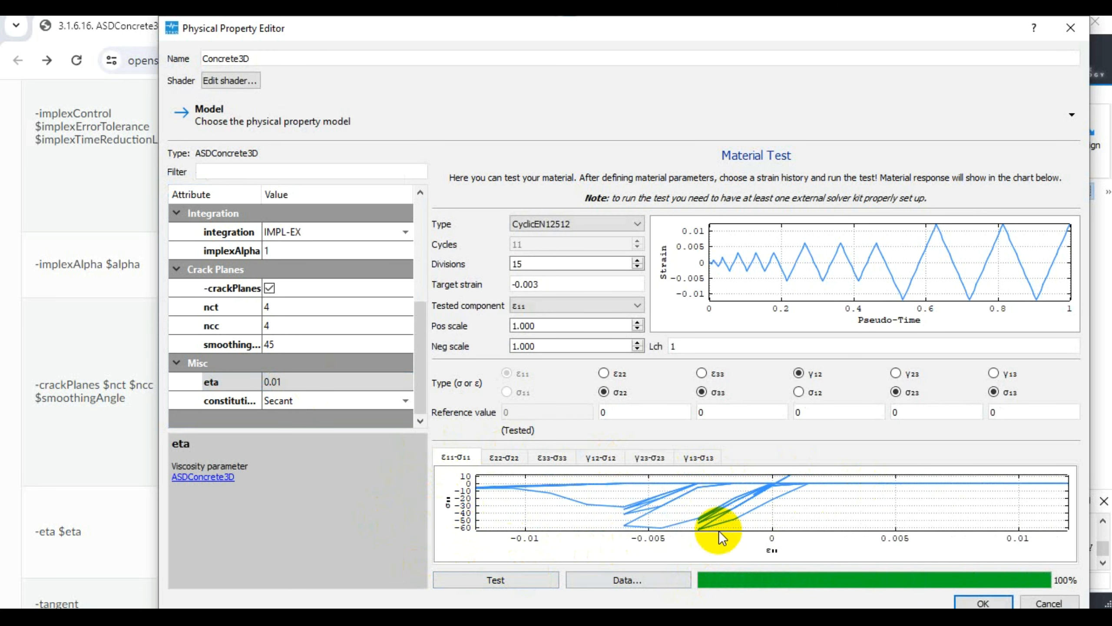
# - Compare the stress-strain response charts of the different components, including ε11-σ11, ε22-σ22 and ε33-σ33
pyautogui.click(505, 456)
pyautogui.click(571, 454)
pyautogui.click(589, 455)
pyautogui.click(499, 457)
pyautogui.click(459, 460)
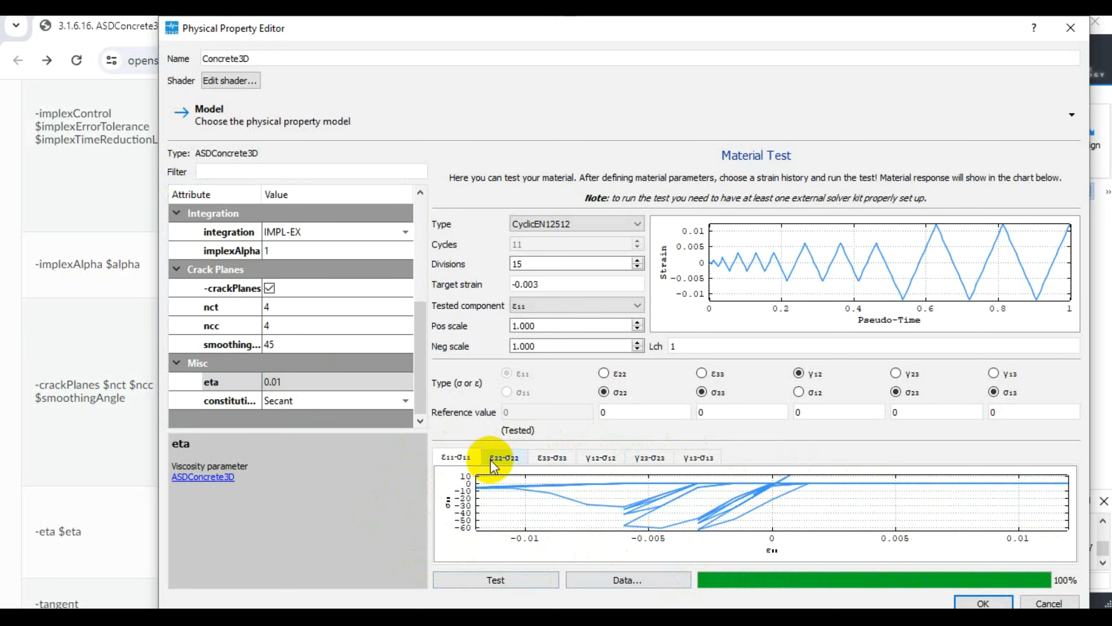
pyautogui.click(509, 459)
pyautogui.click(578, 460)
pyautogui.click(554, 458)
pyautogui.click(504, 458)
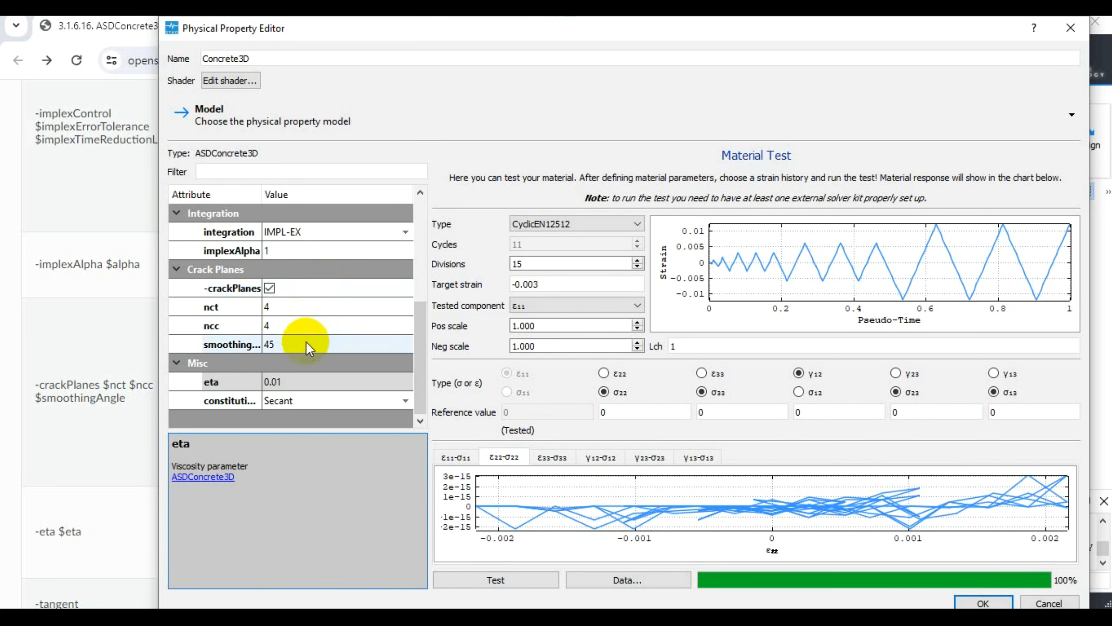
# - Set the constitutive tensor type to Tangent and rerun the material test, showing the ε11-σ11 response
pyautogui.click(317, 401)
pyautogui.click(293, 414)
pyautogui.click(510, 578)
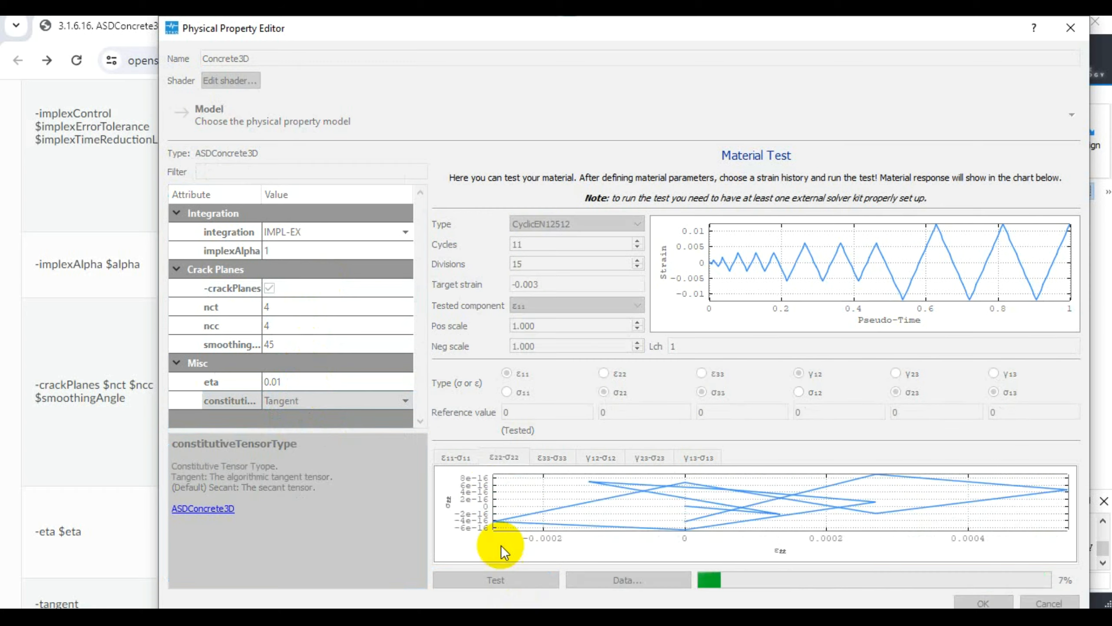
pyautogui.click(456, 457)
pyautogui.click(498, 582)
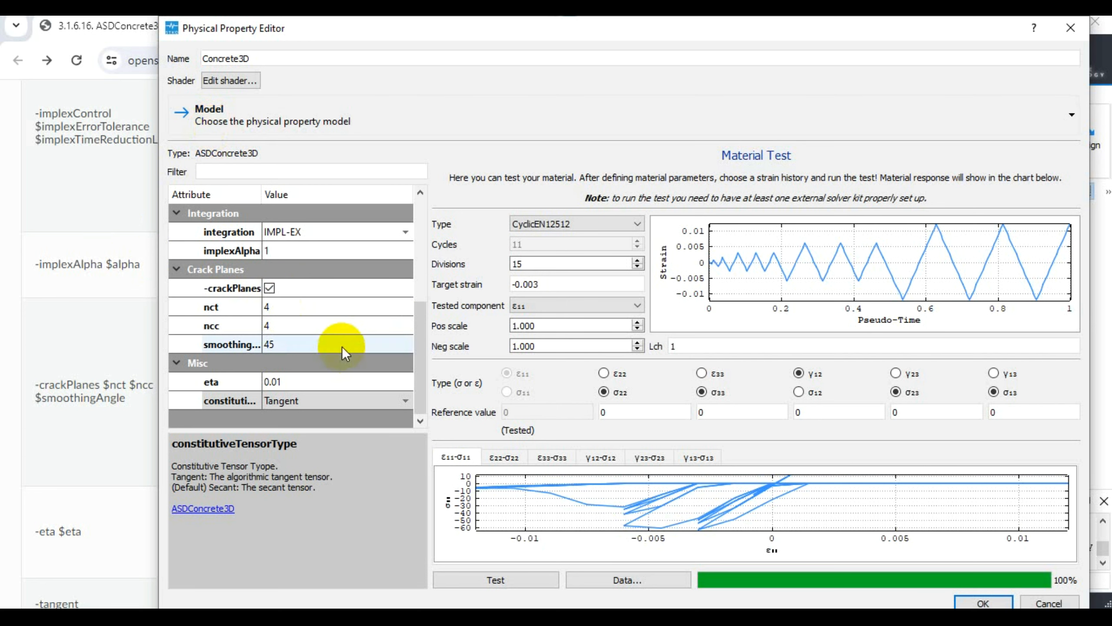
# - Change the material preset to Concrete (4P) and set the tensile strength ft to 4.5
pyautogui.scroll(4, 293, 347)
pyautogui.click(303, 325)
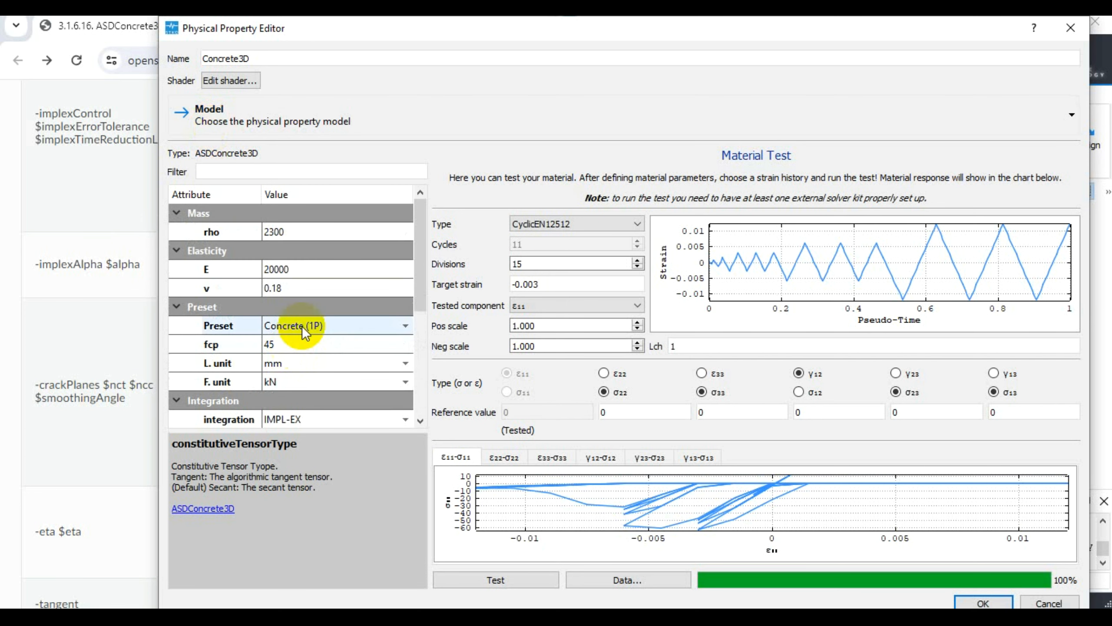
pyautogui.click(302, 325)
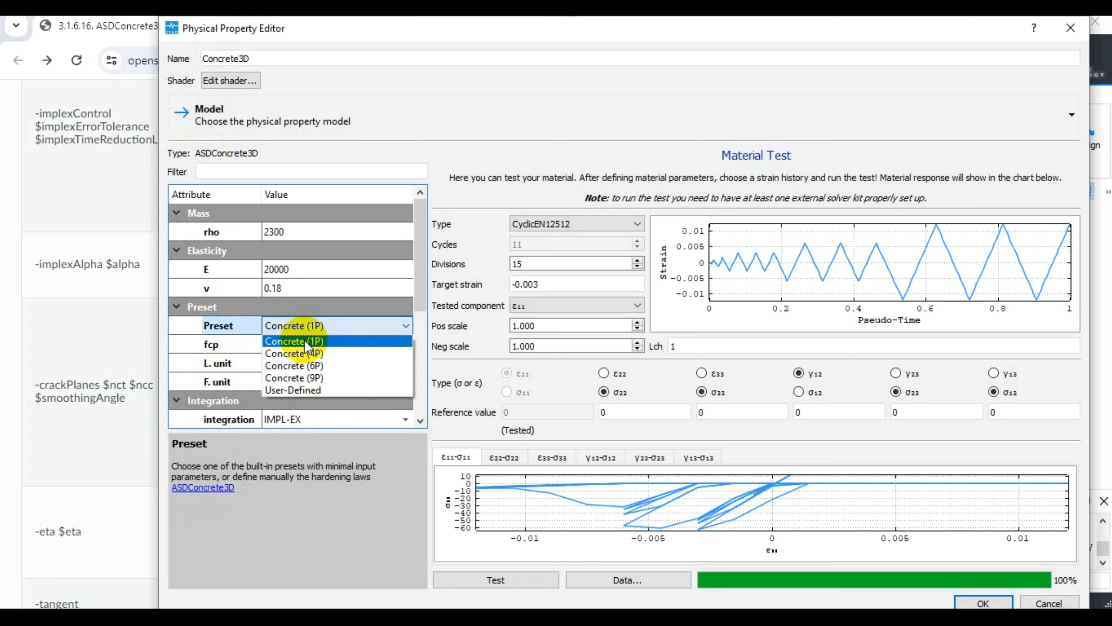
pyautogui.click(305, 340)
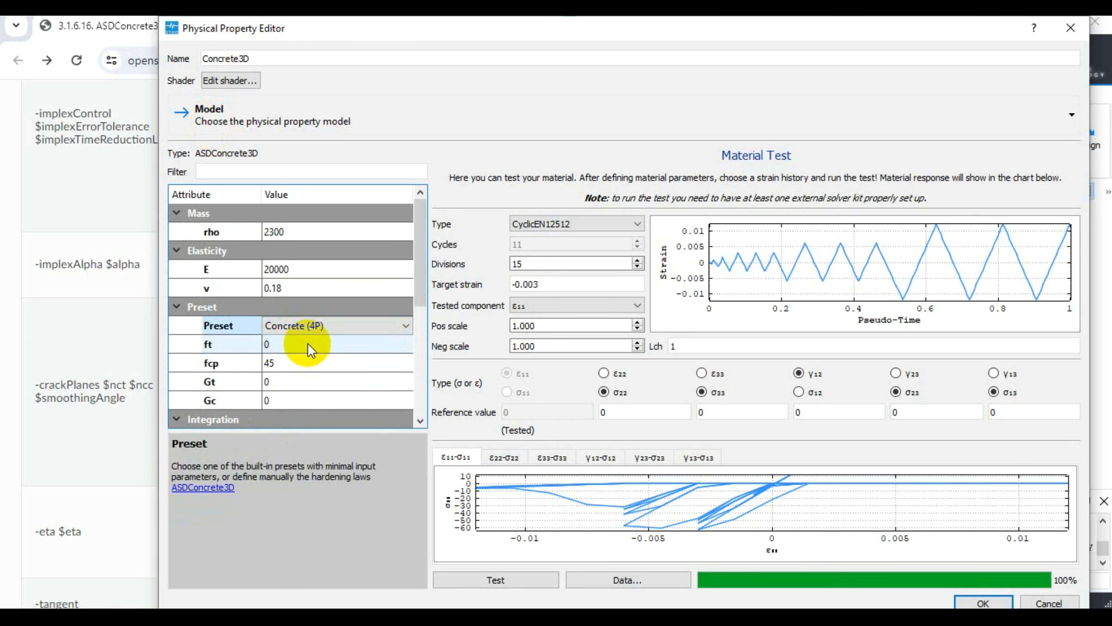
pyautogui.doubleClick(308, 343)
pyautogui.write('4.')
pyautogui.write('4')
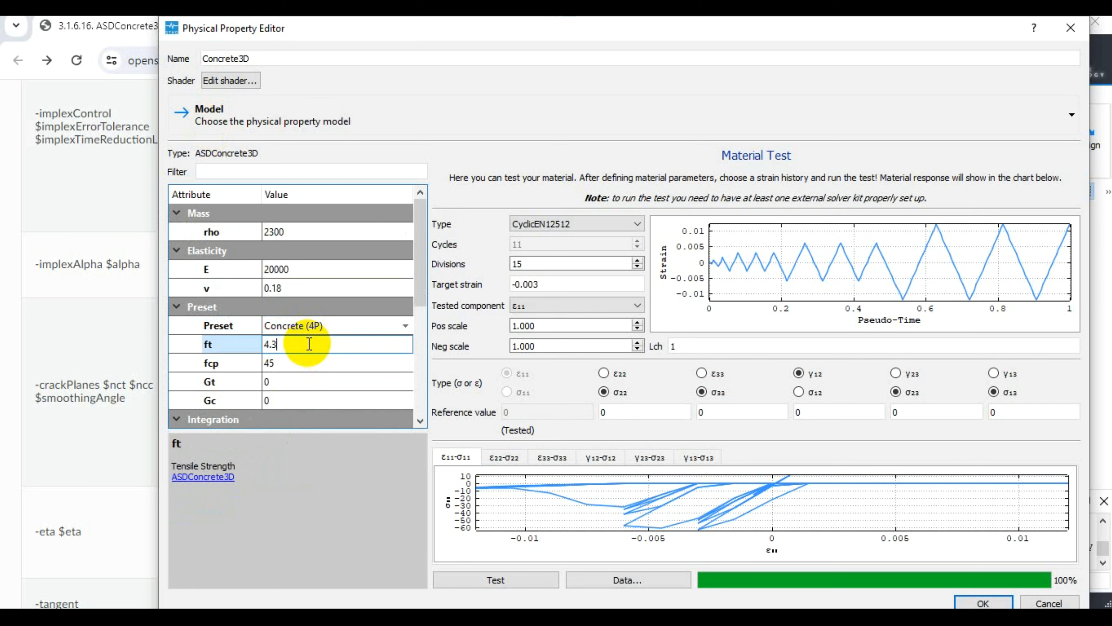
pyautogui.press('BackSpace')
pyautogui.write('5')
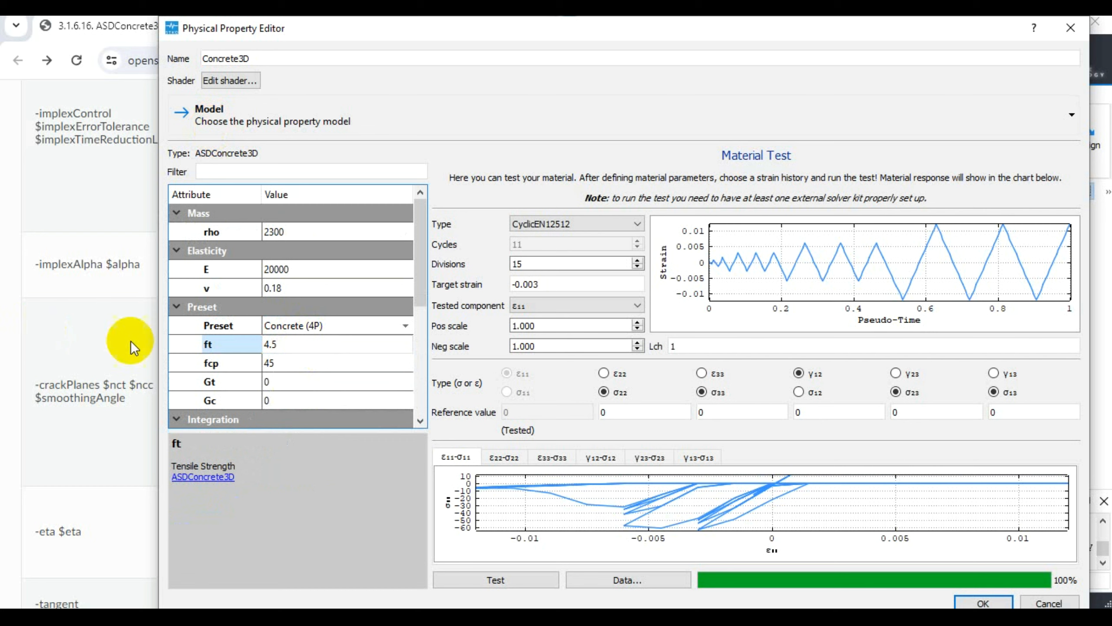
# - Set the tensile and compressive fracture energies Gt and Gc to 1000 each and run the material test
pyautogui.doubleClick(285, 381)
pyautogui.write('1000')
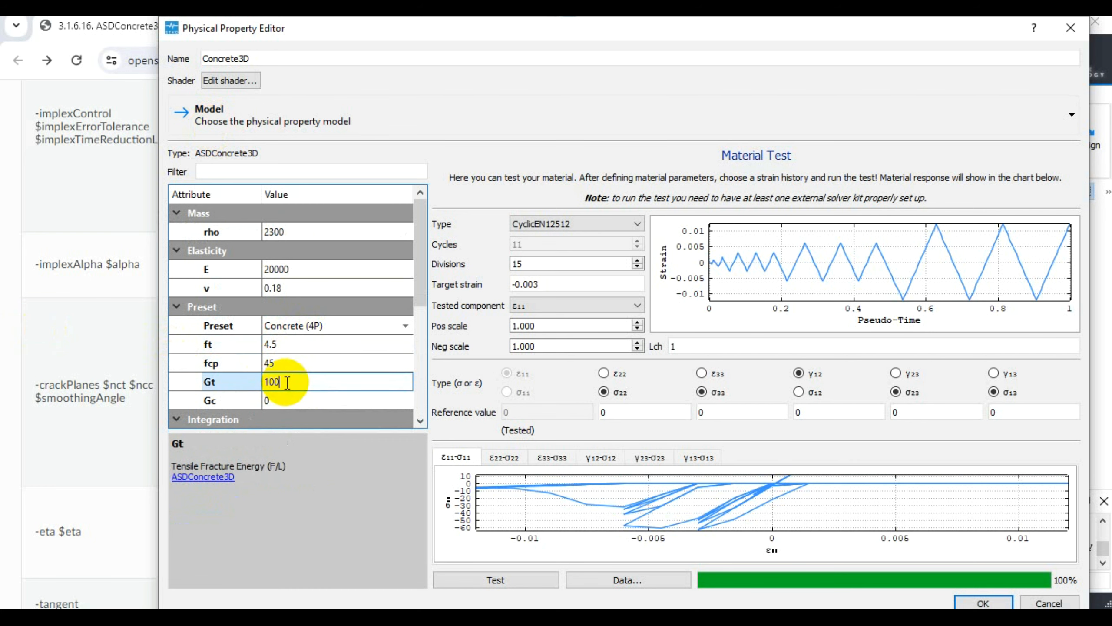
pyautogui.press('Tab')
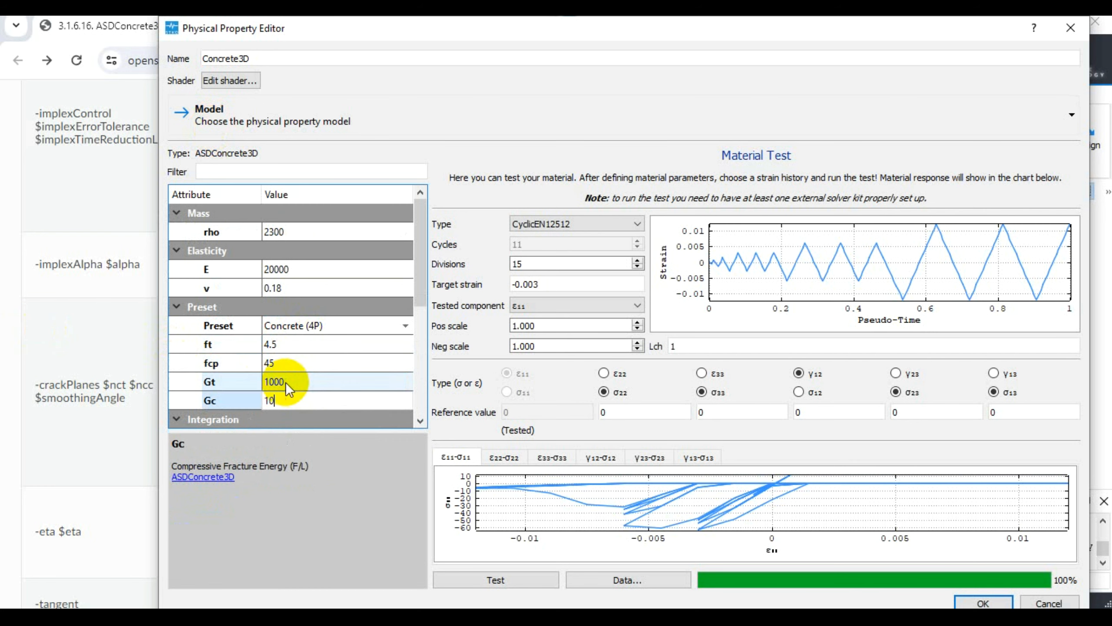
pyautogui.write('1000')
pyautogui.scroll(-2, 285, 382)
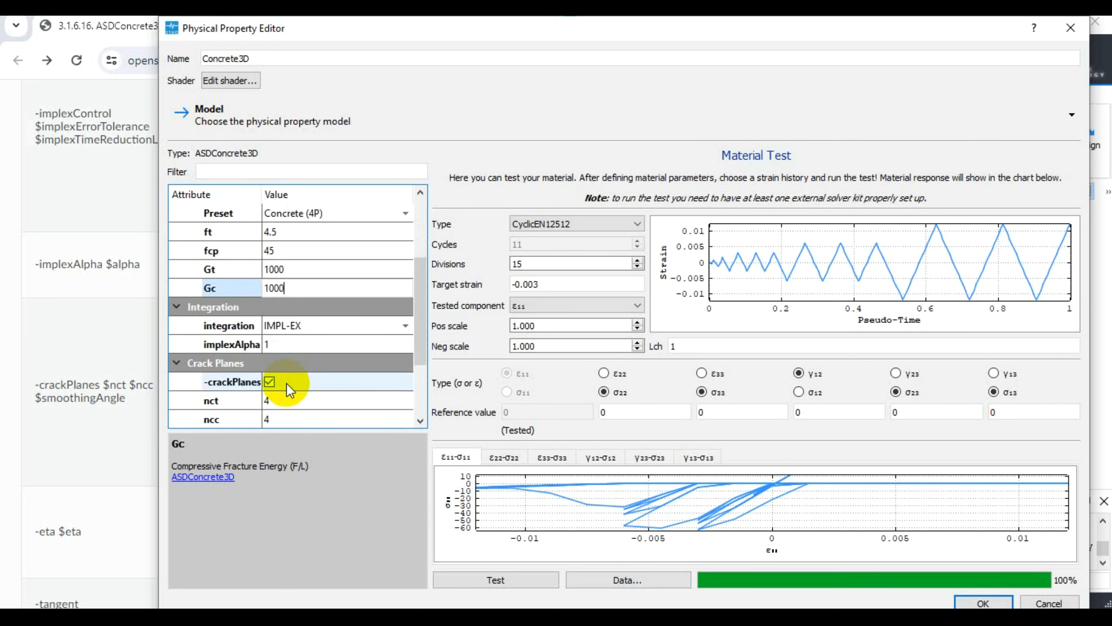
pyautogui.scroll(-2, 328, 407)
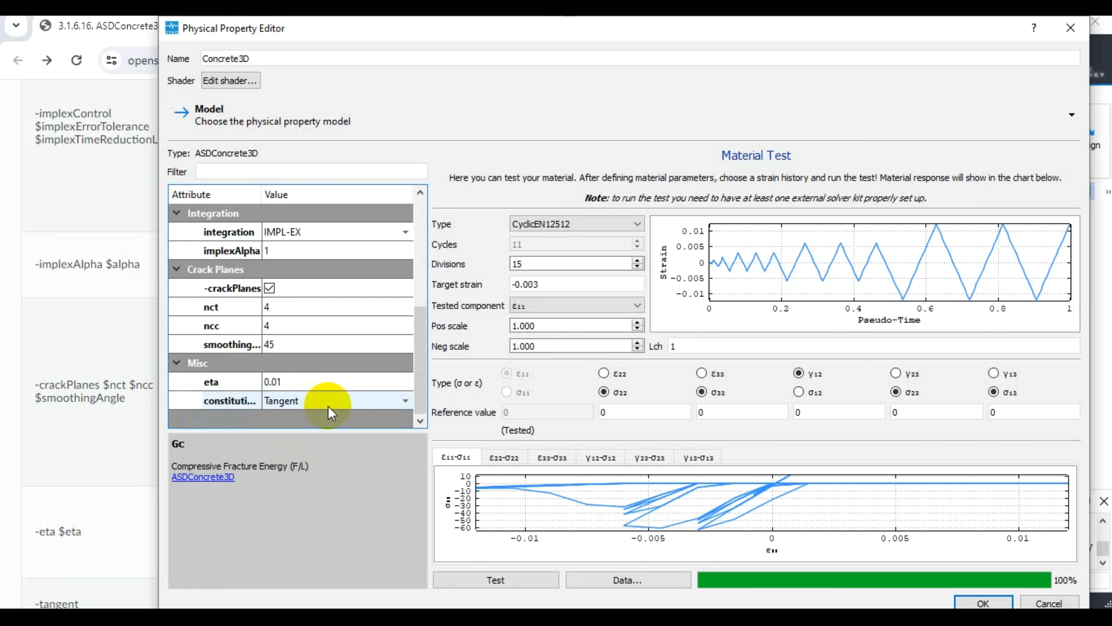
pyautogui.click(501, 582)
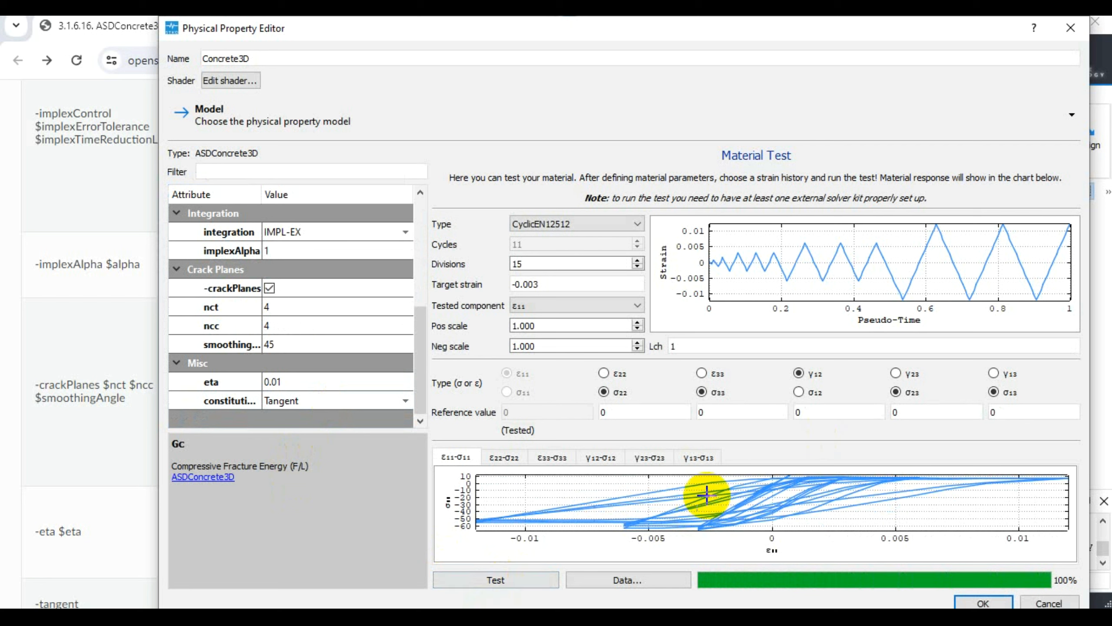
# - Run the material test of the Concrete (4P) preset with the CyclicAsymmLinearIncreasing strain history
pyautogui.click(537, 223)
pyautogui.click(578, 244)
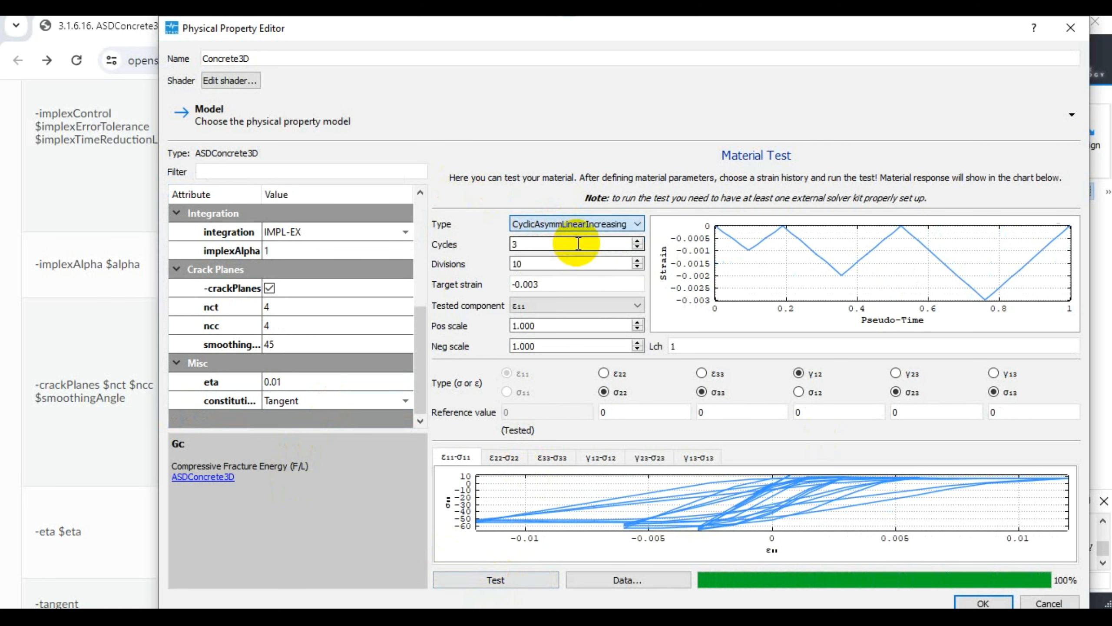
pyautogui.click(497, 582)
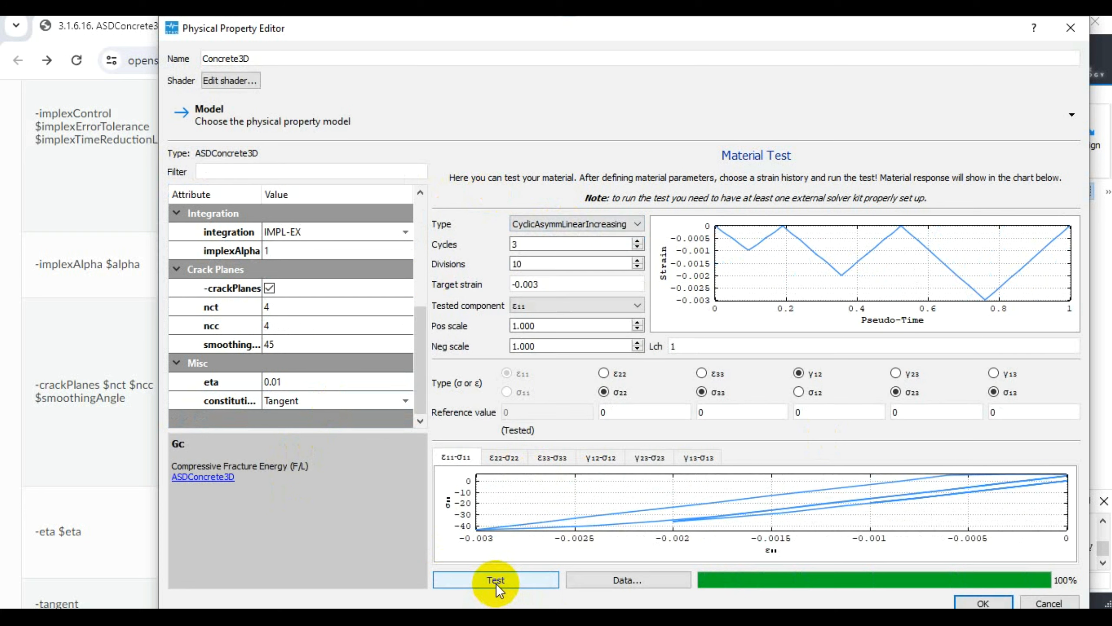
# - Switch the strain history to CyclicSymmetric with 10 cycles and run the material test
pyautogui.click(567, 222)
pyautogui.click(553, 268)
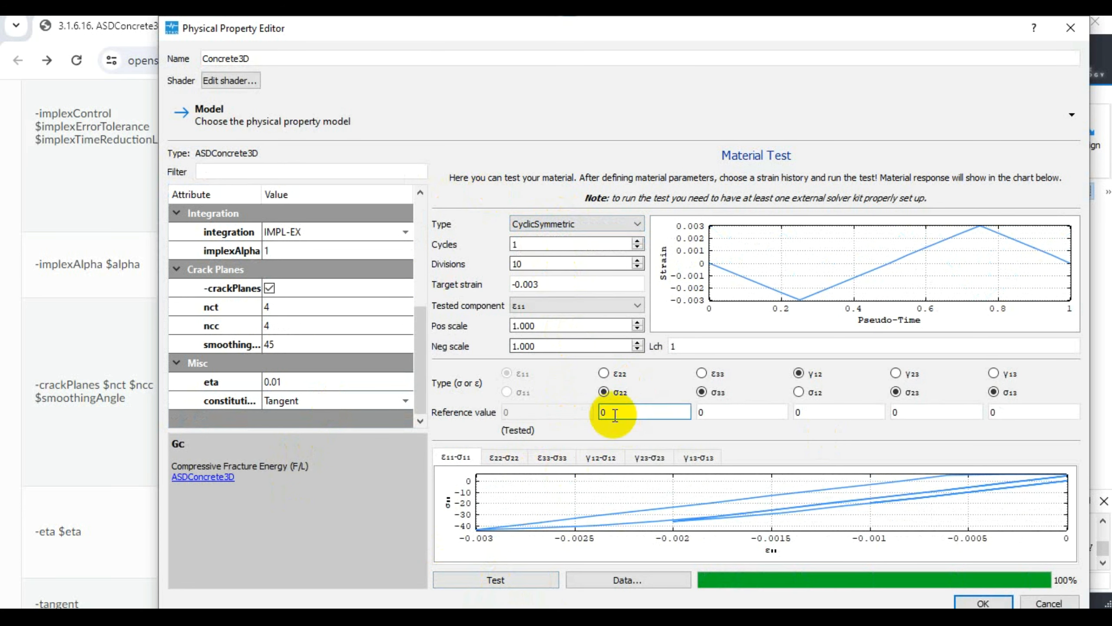
pyautogui.click(637, 241)
pyautogui.click(638, 241)
pyautogui.click(638, 241)
pyautogui.click(637, 241)
pyautogui.click(637, 241)
pyautogui.click(638, 241)
pyautogui.click(637, 241)
pyautogui.click(637, 241)
pyautogui.click(637, 241)
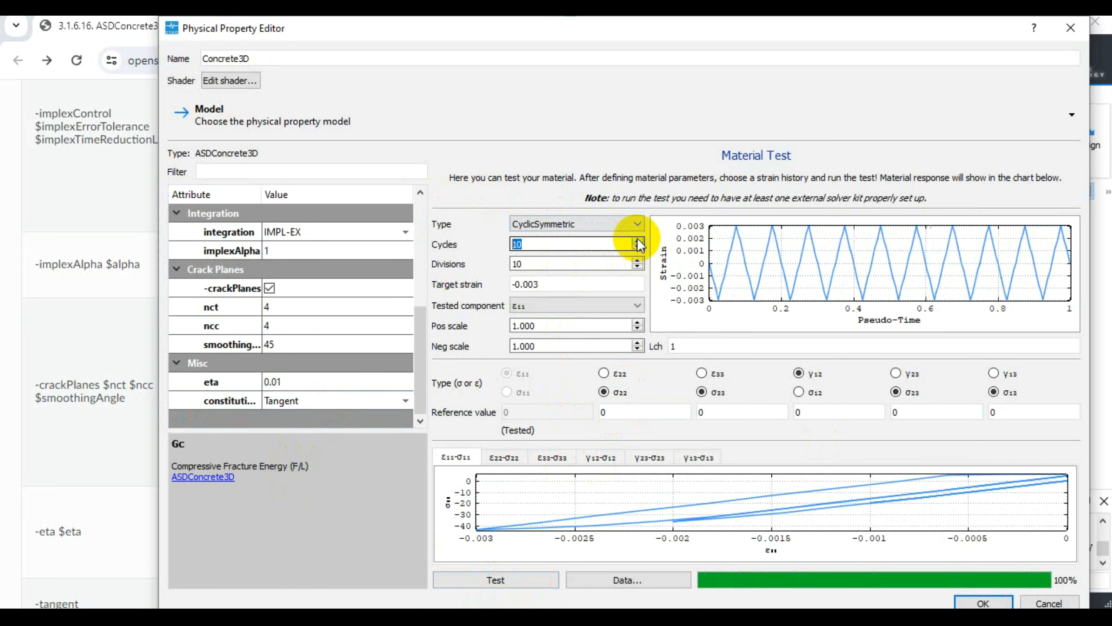
pyautogui.click(492, 581)
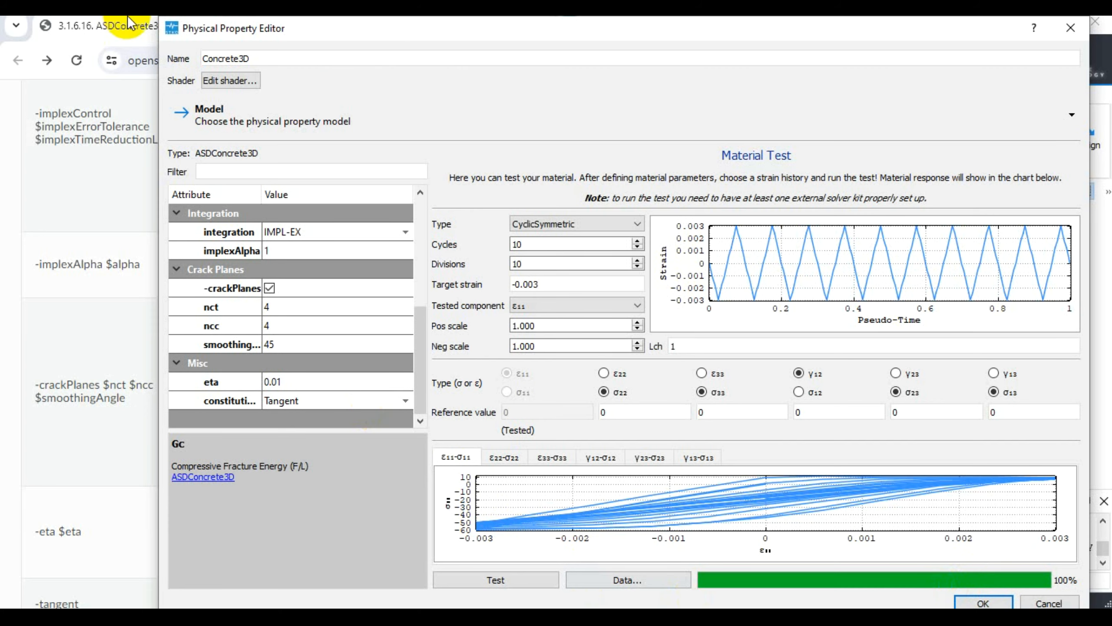
# - Switch to the ASDConcrete3D documentation in the browser and skim it from the Theory section down to the References
pyautogui.click(100, 26)
pyautogui.click(501, 25)
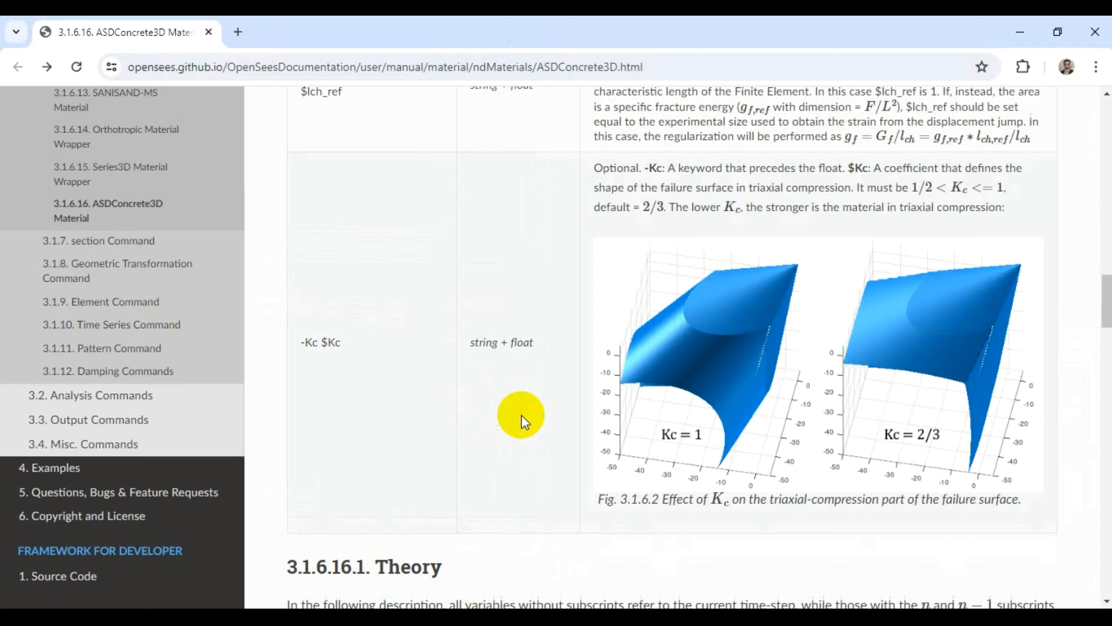
pyautogui.scroll(-15, 698, 407)
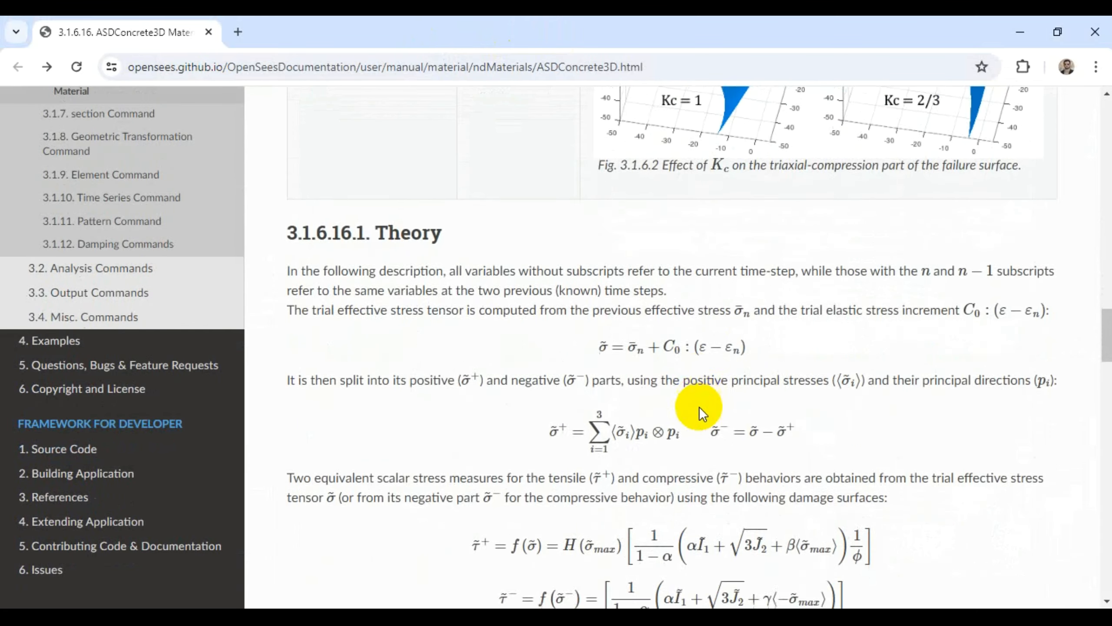
pyautogui.scroll(-15, 701, 407)
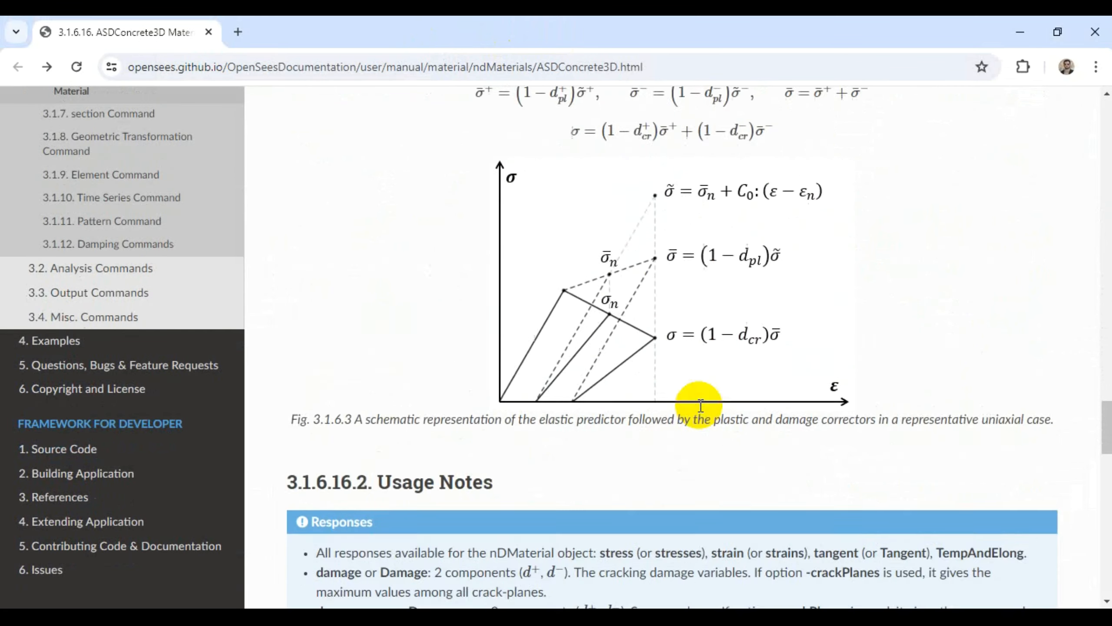
pyautogui.scroll(-5, 701, 406)
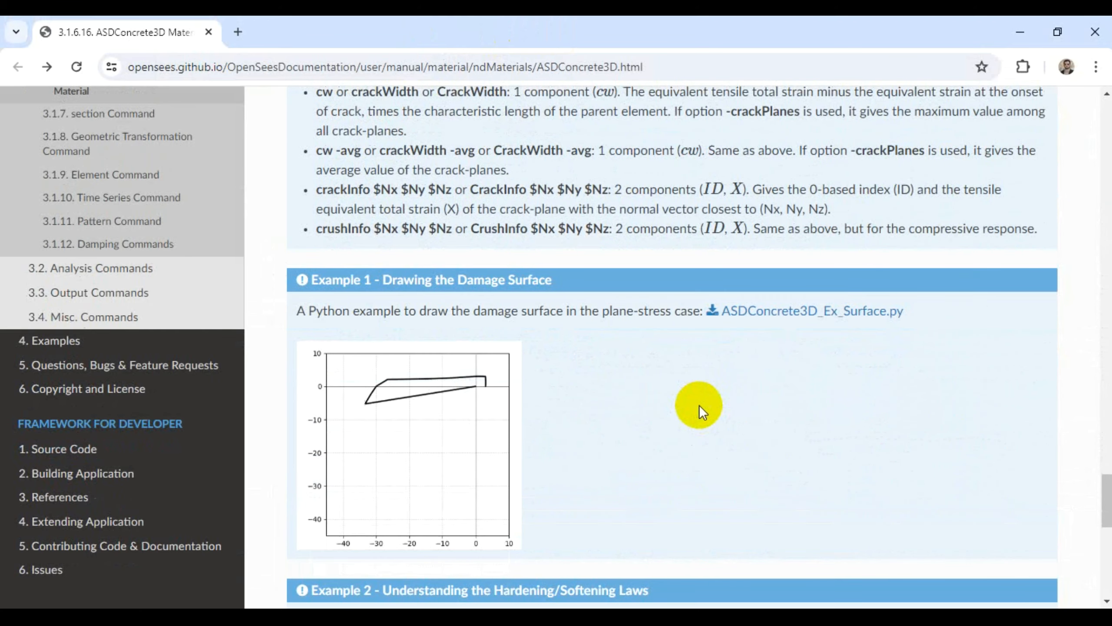
pyautogui.scroll(-5, 700, 405)
pyautogui.scroll(-5, 698, 405)
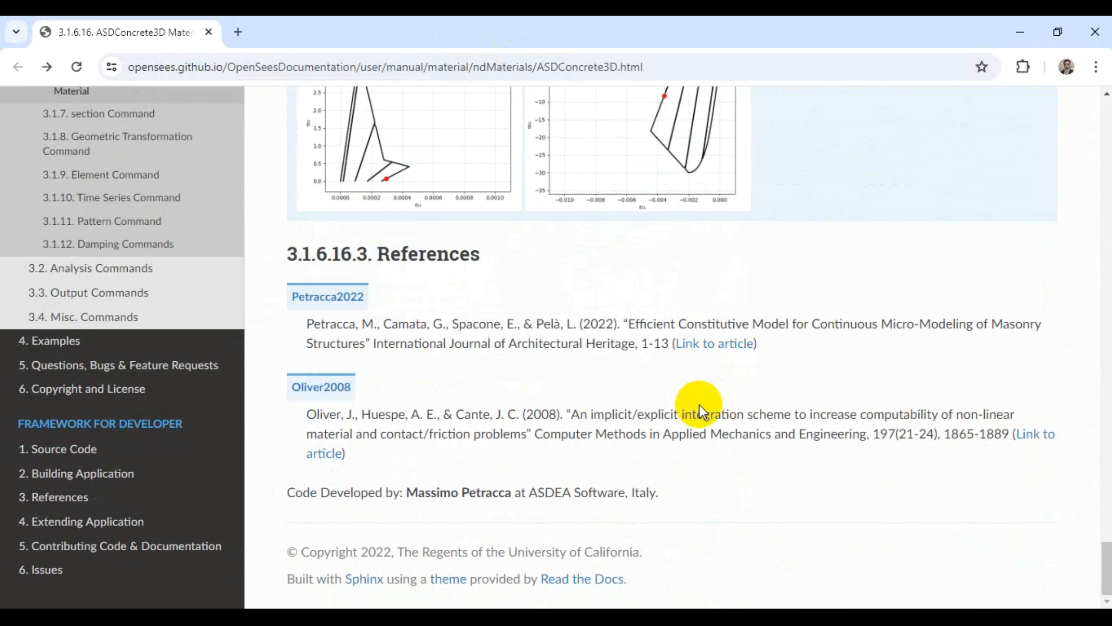
# - Go back to the Usage Notes and examine the list of available responses for ASDConcrete3D
pyautogui.scroll(8, 699, 404)
pyautogui.scroll(5, 699, 404)
pyautogui.scroll(-9, 698, 404)
pyautogui.scroll(9, 699, 404)
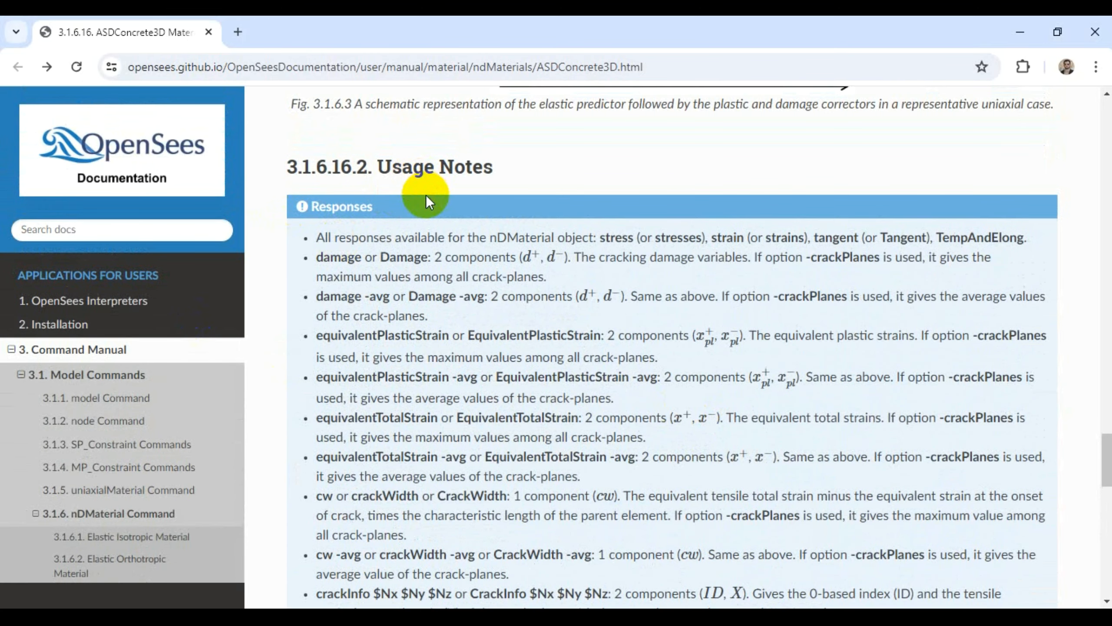
pyautogui.scroll(-2, 473, 302)
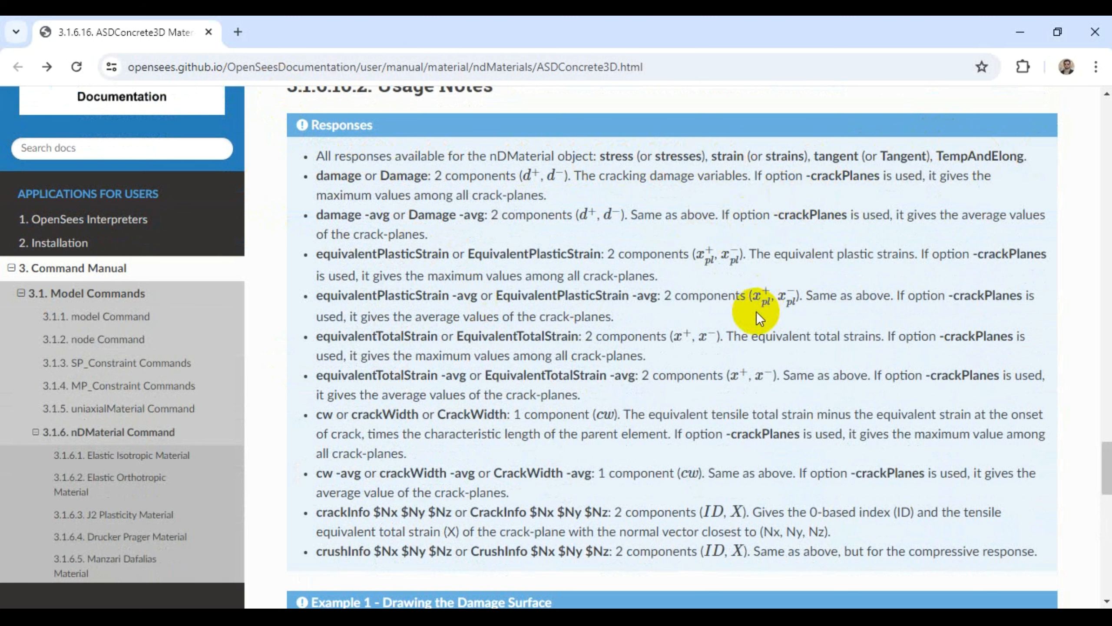
pyautogui.scroll(-2, 756, 311)
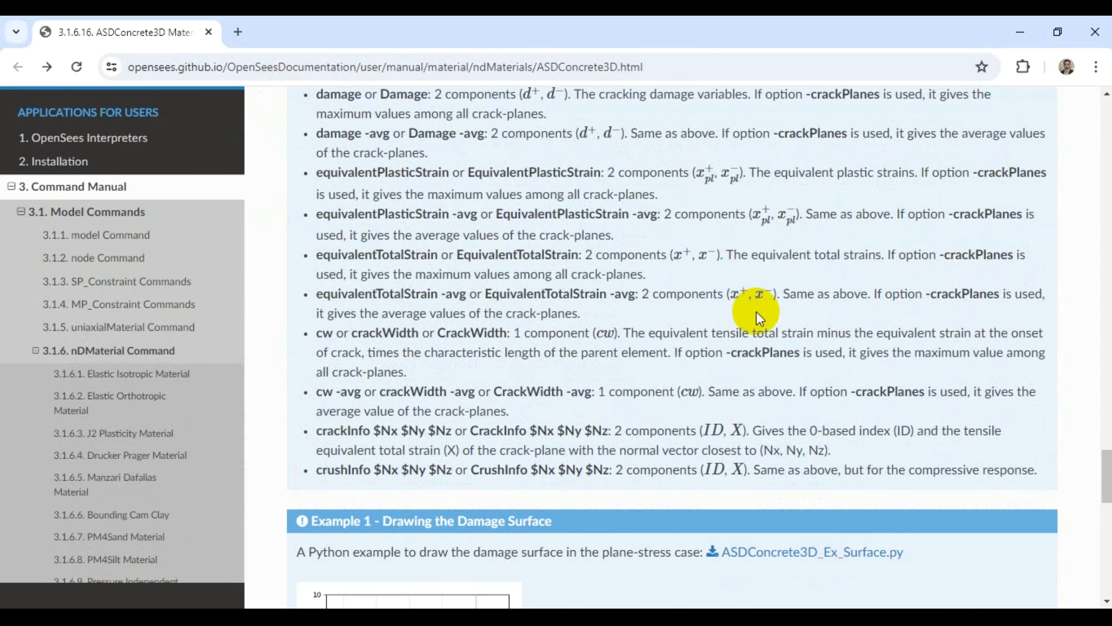